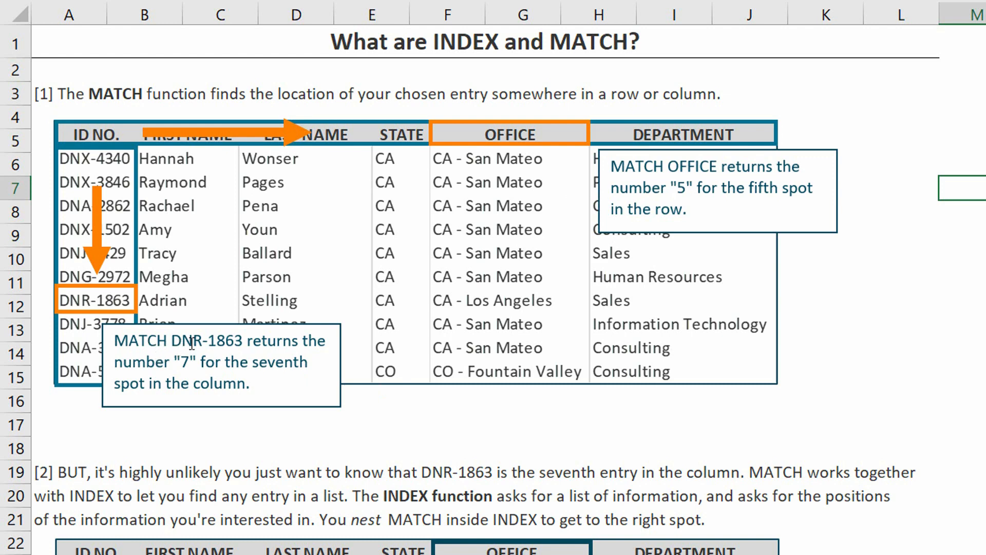
- Review the INDEX and MATCH overview, and examine the region column, quarter headings and the Region 3 and Quarter 4 intersection in the exact-match table
{"action": "scroll", "coordinate": [192, 343], "scroll_direction": "down", "scroll_amount": 5}
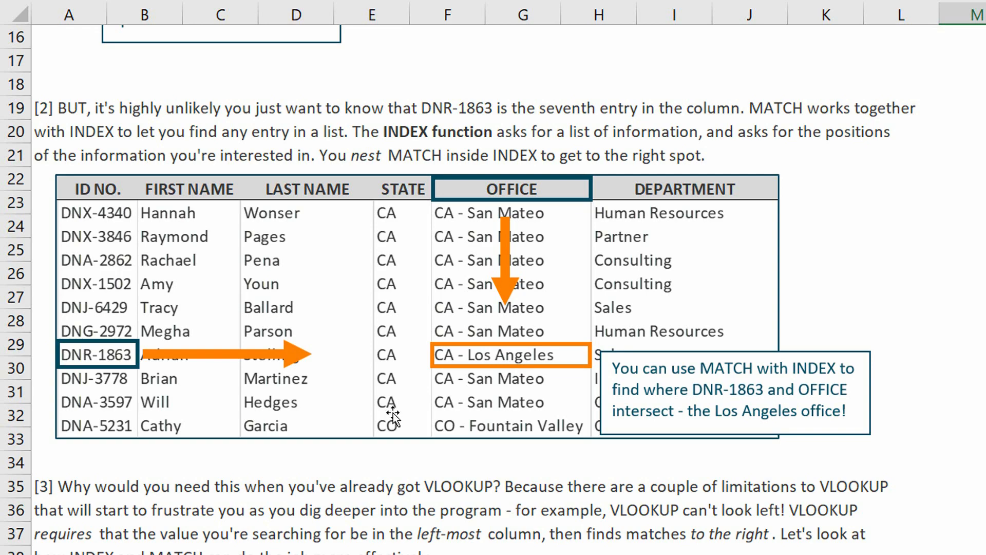
{"action": "scroll", "coordinate": [393, 413], "scroll_direction": "up", "scroll_amount": 5}
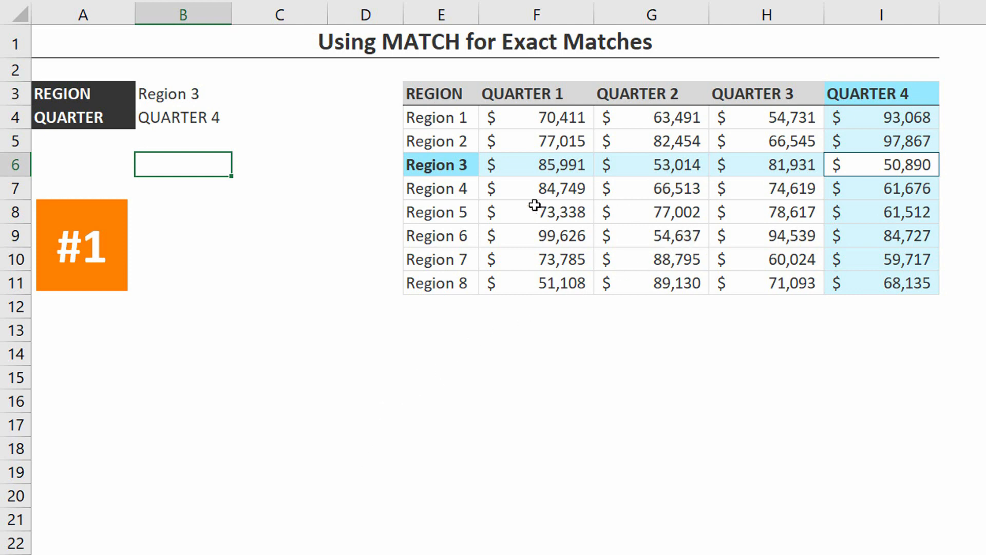
{"action": "left_click_drag", "start_coordinate": [438, 94], "coordinate": [446, 279]}
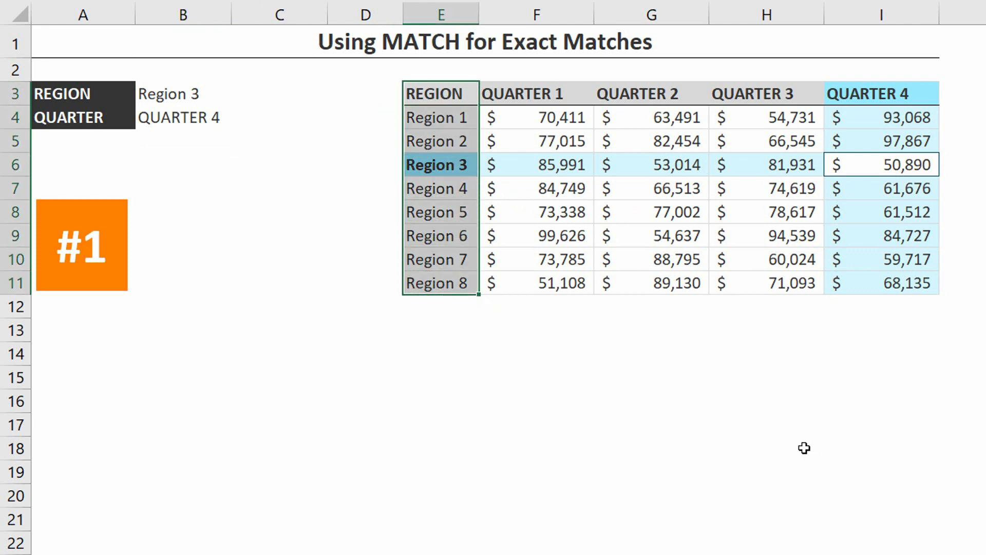
{"action": "left_click_drag", "start_coordinate": [541, 93], "coordinate": [873, 92]}
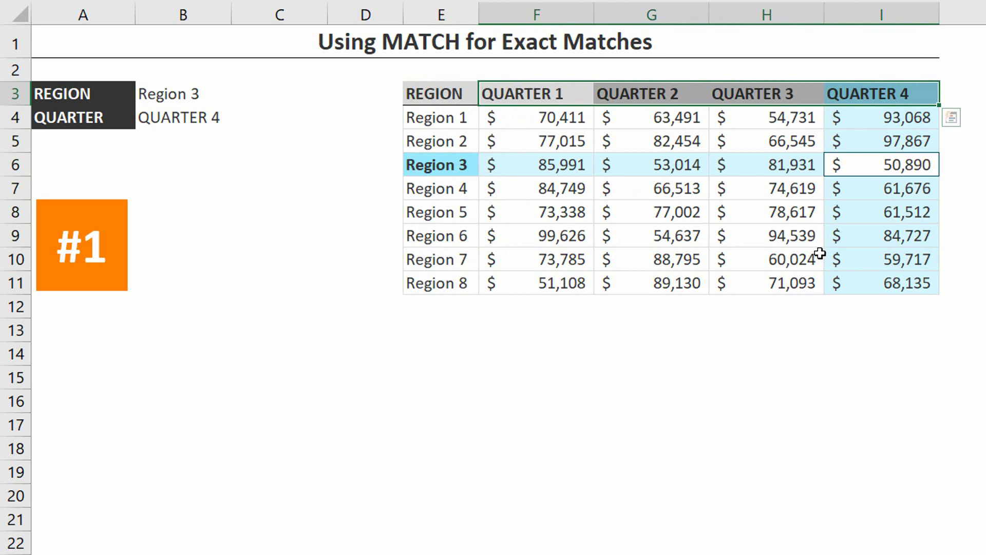
{"action": "left_click_drag", "start_coordinate": [888, 127], "coordinate": [894, 165]}
{"action": "left_click", "coordinate": [894, 165]}
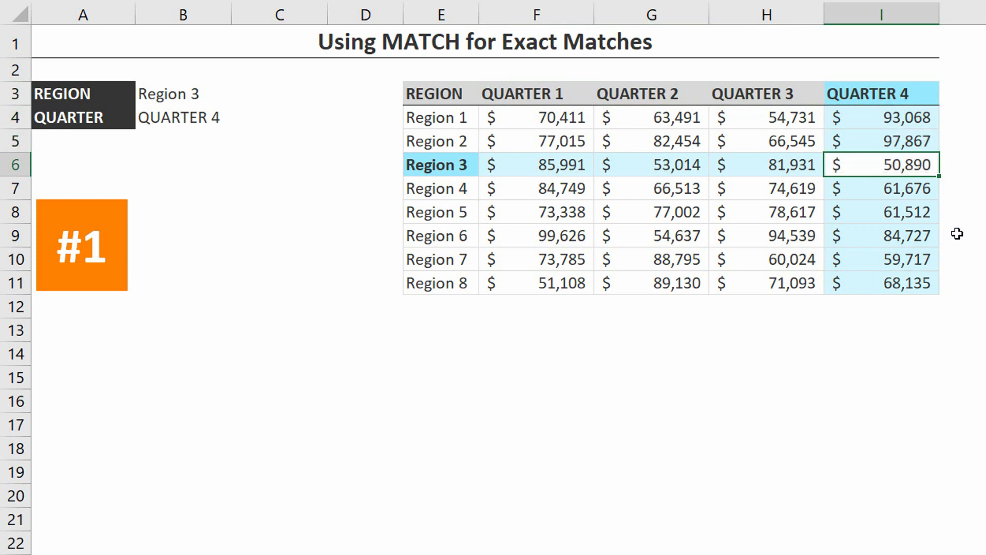
{"action": "left_click", "coordinate": [900, 96]}
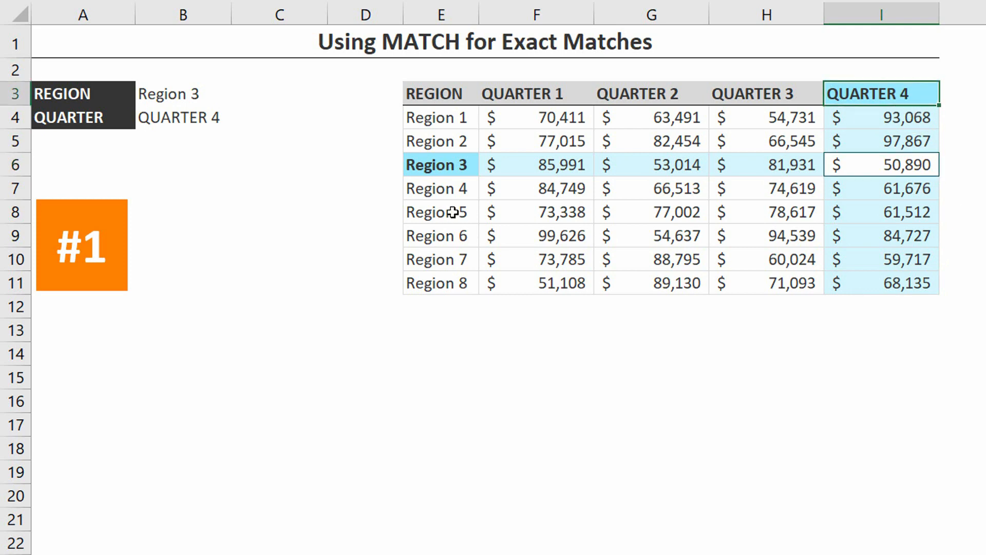
{"action": "left_click", "coordinate": [448, 164]}
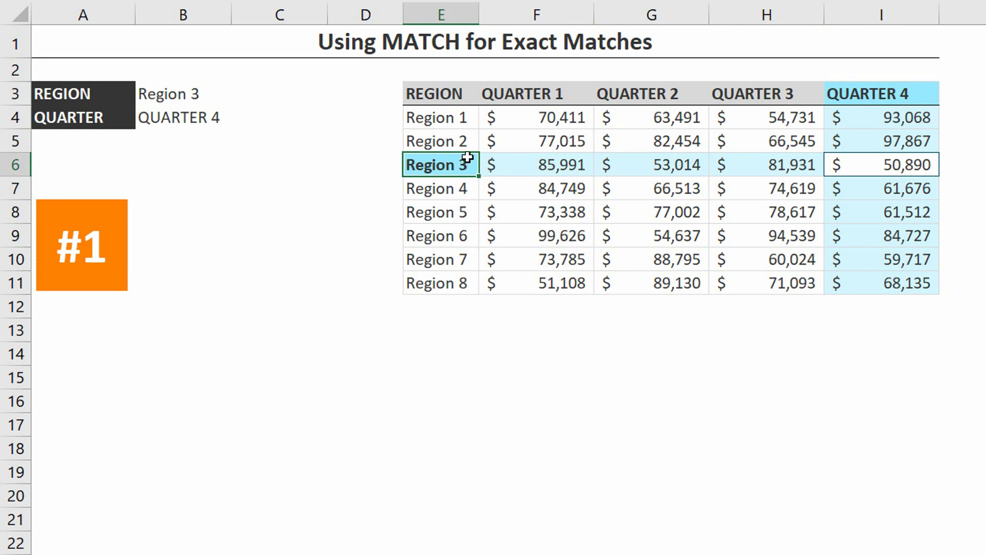
- Insert a MATCH function in C3 with lookup value B3, lookup array E4:E11 and match type 0
{"action": "left_click", "coordinate": [265, 90]}
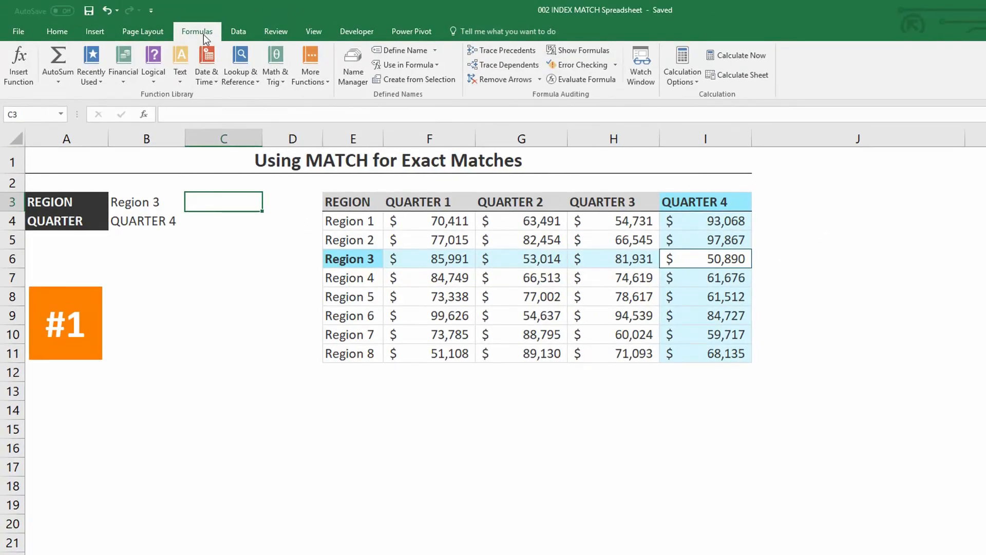
{"action": "left_click", "coordinate": [234, 78]}
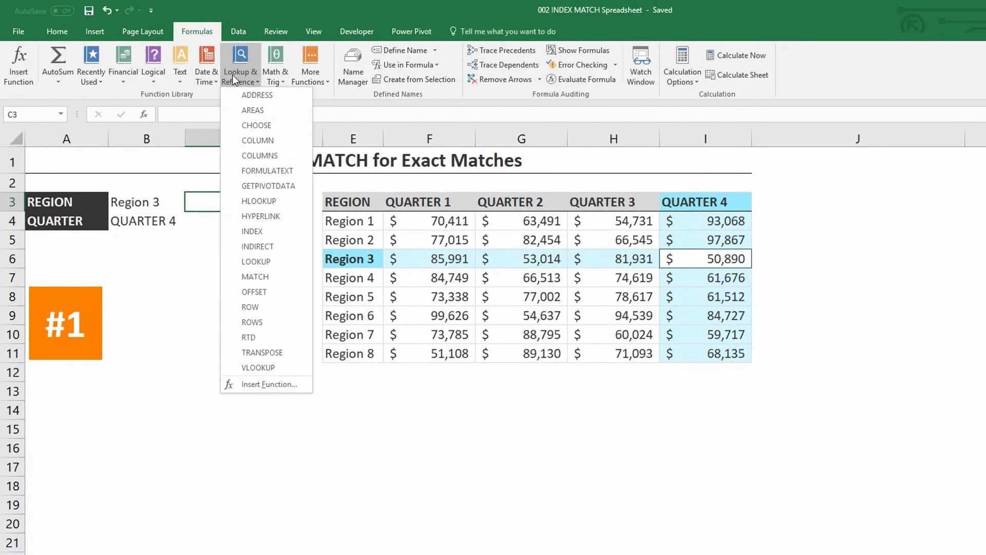
{"action": "left_click", "coordinate": [270, 276]}
{"action": "left_click_drag", "start_coordinate": [587, 322], "coordinate": [226, 286]}
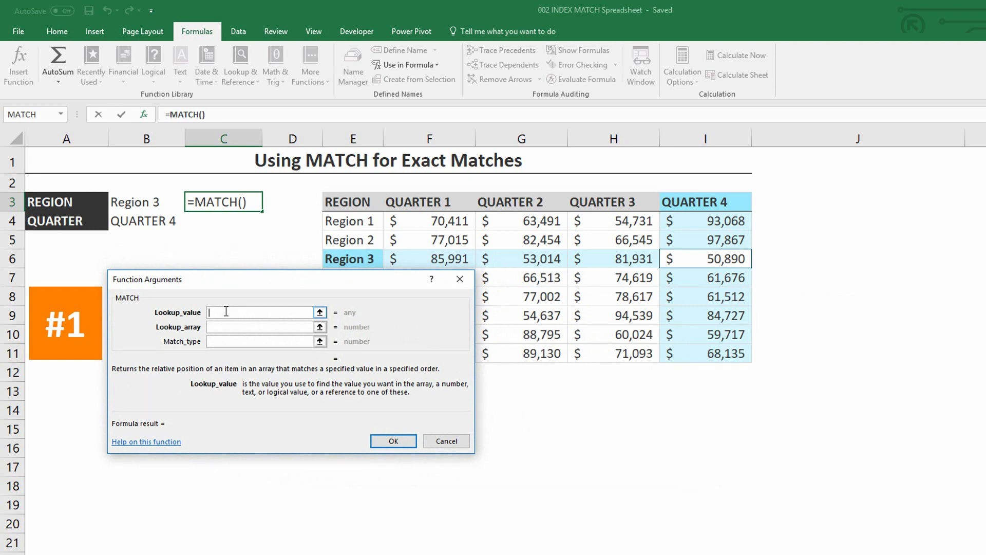
{"action": "left_click", "coordinate": [144, 203]}
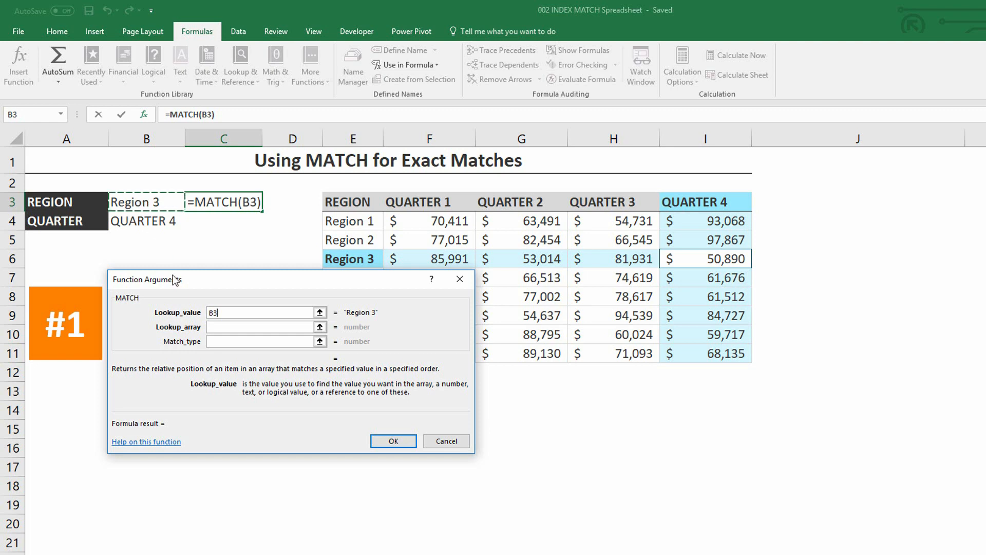
{"action": "left_click", "coordinate": [223, 327]}
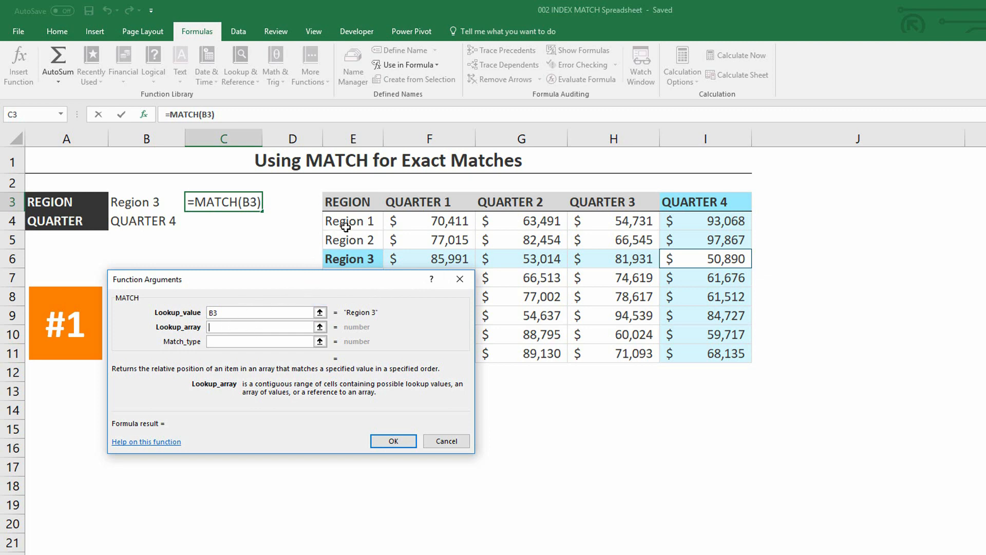
{"action": "left_click_drag", "start_coordinate": [348, 222], "coordinate": [358, 352]}
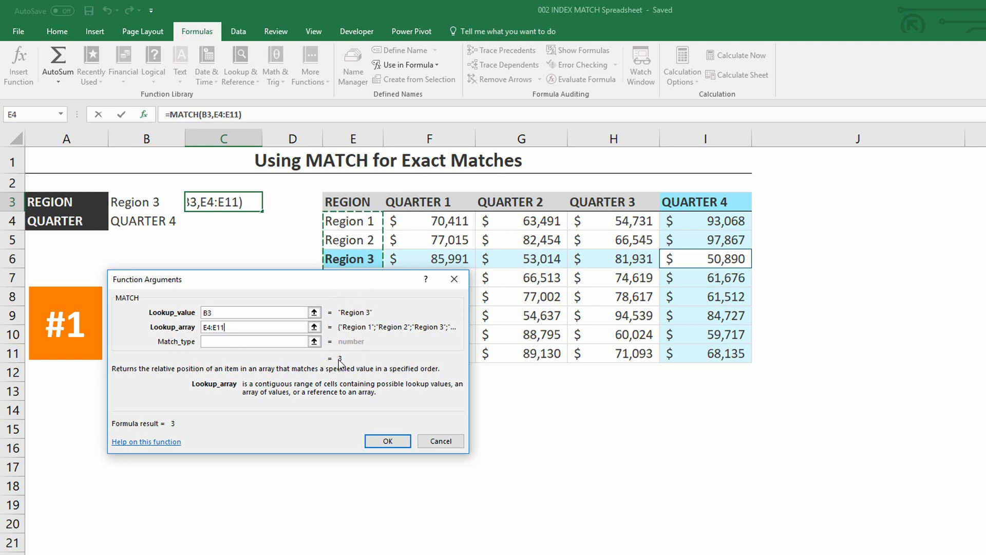
{"action": "left_click", "coordinate": [264, 342]}
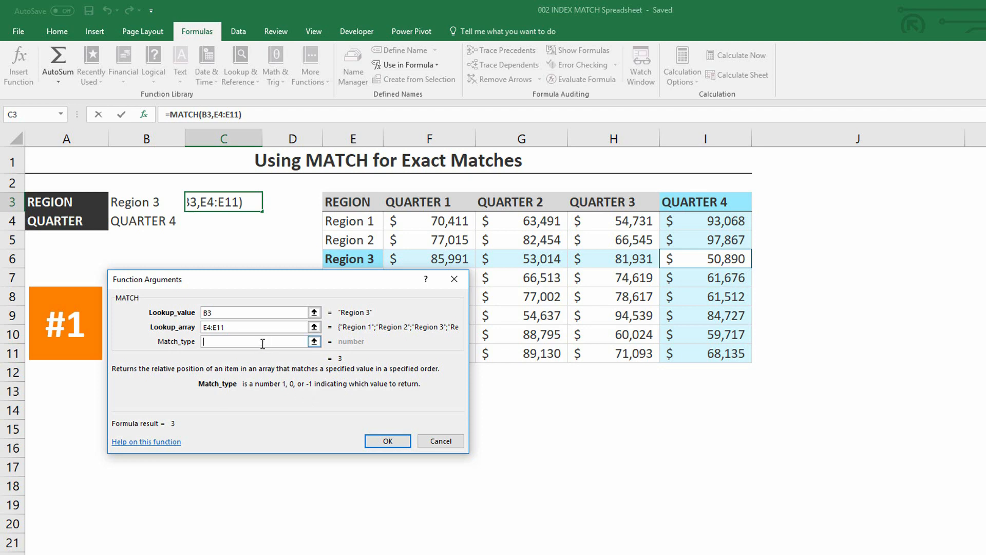
{"action": "type", "text": "0"}
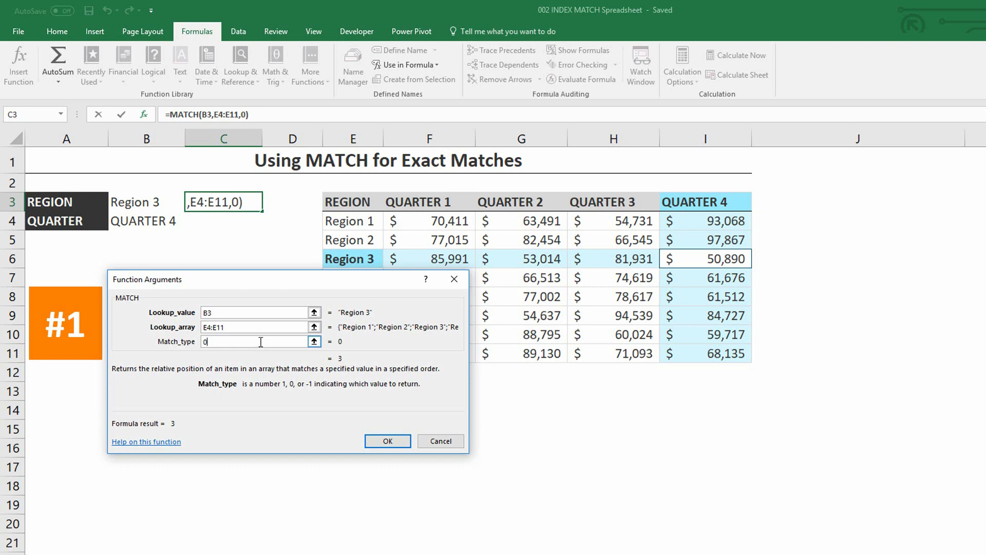
{"action": "left_click", "coordinate": [388, 441]}
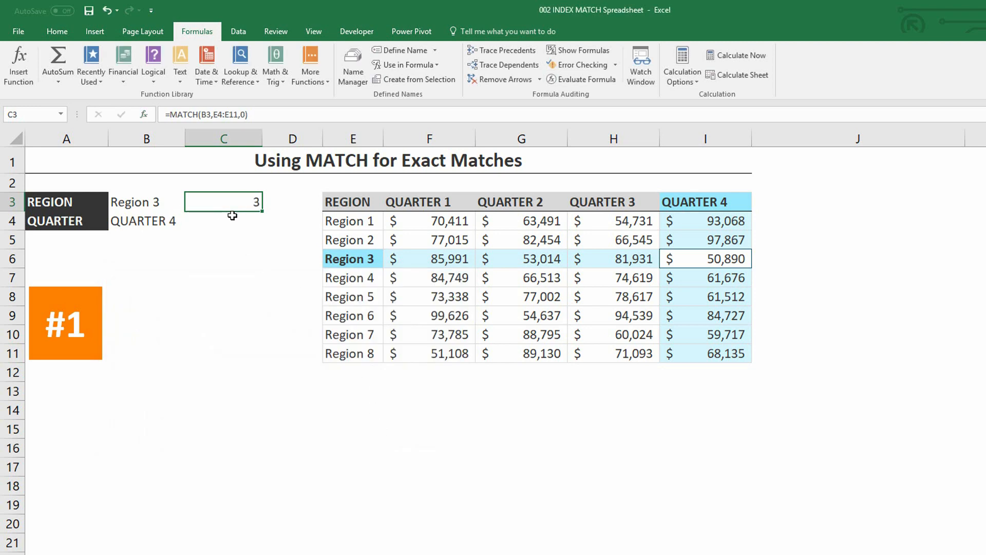
- Choose Region 6 as the region in B3 to test the region match formula
{"action": "left_click", "coordinate": [170, 200]}
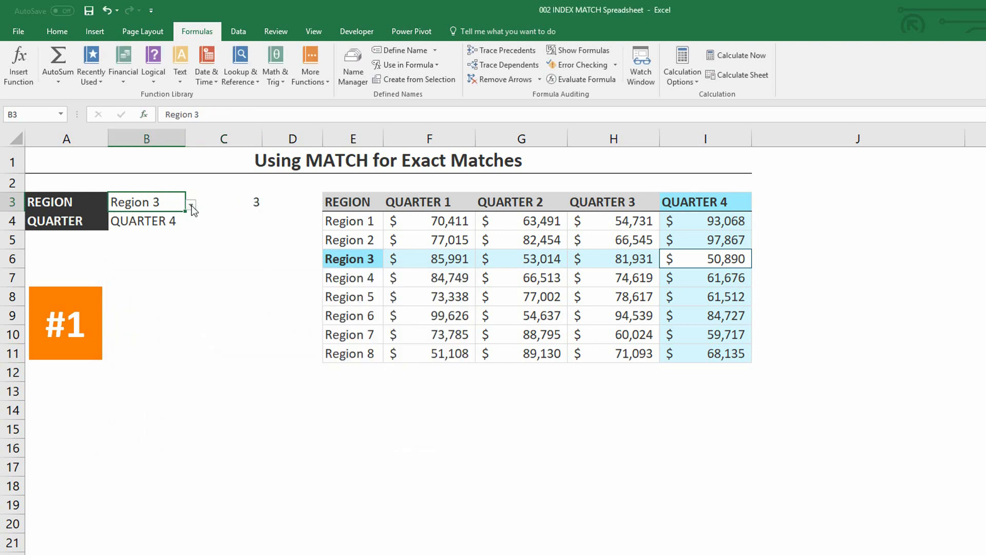
{"action": "left_click", "coordinate": [191, 206]}
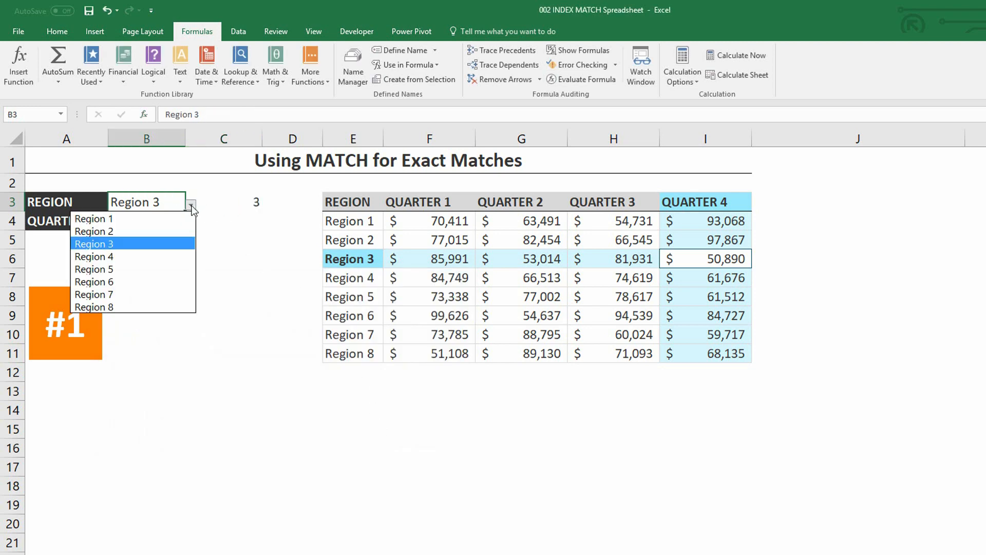
{"action": "left_click", "coordinate": [162, 277]}
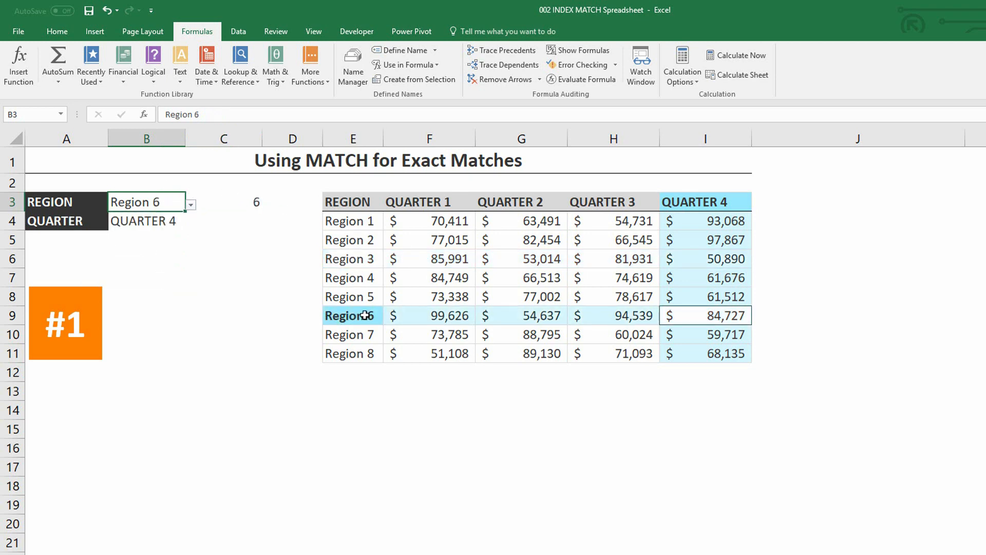
- Insert a MATCH function in C4 with lookup value B4, lookup array F3:I3 and match type 0
{"action": "left_click", "coordinate": [243, 225]}
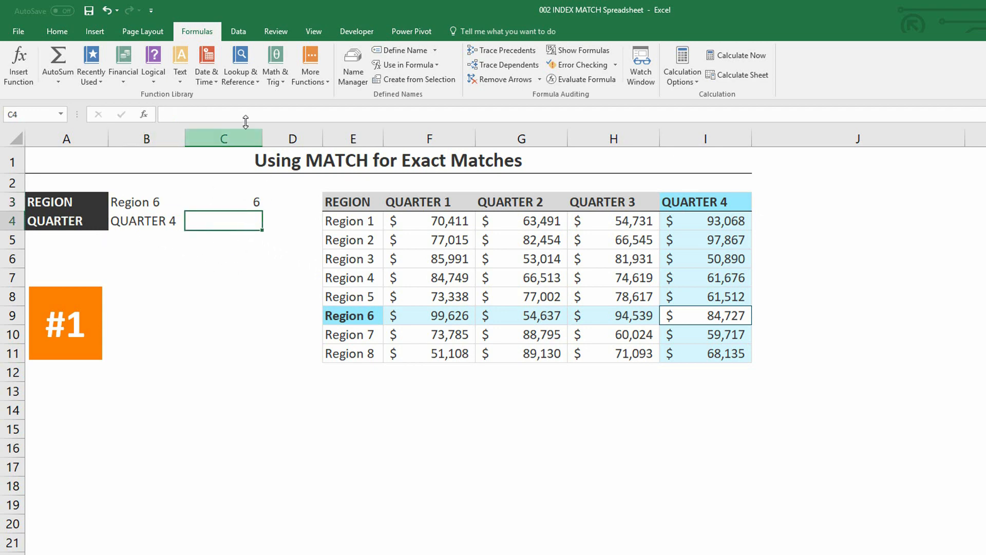
{"action": "left_click", "coordinate": [232, 71]}
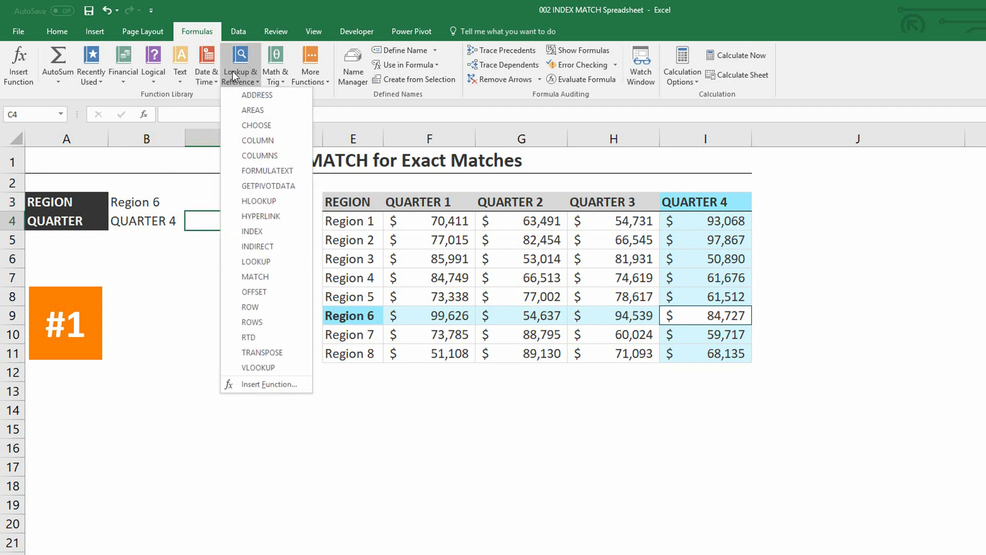
{"action": "left_click", "coordinate": [278, 277]}
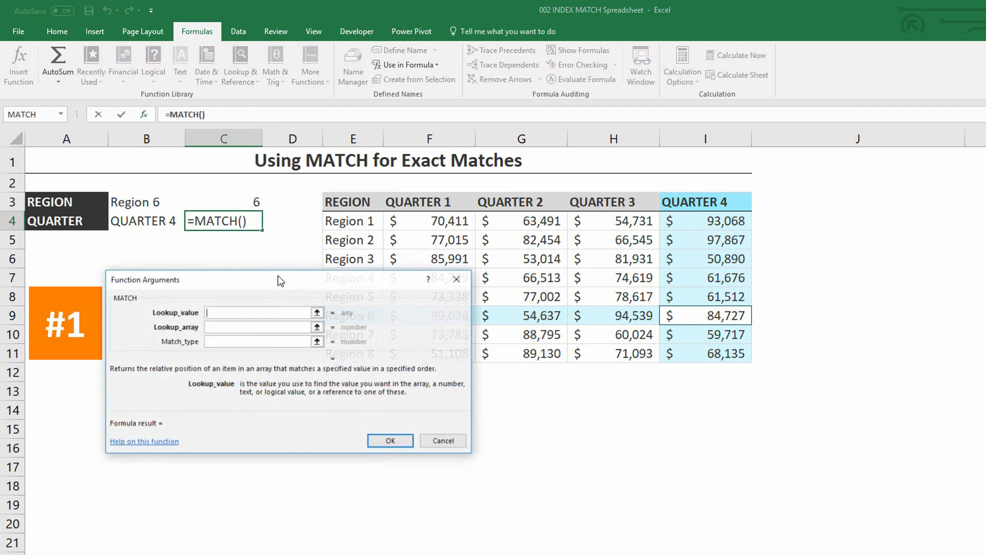
{"action": "left_click", "coordinate": [150, 222]}
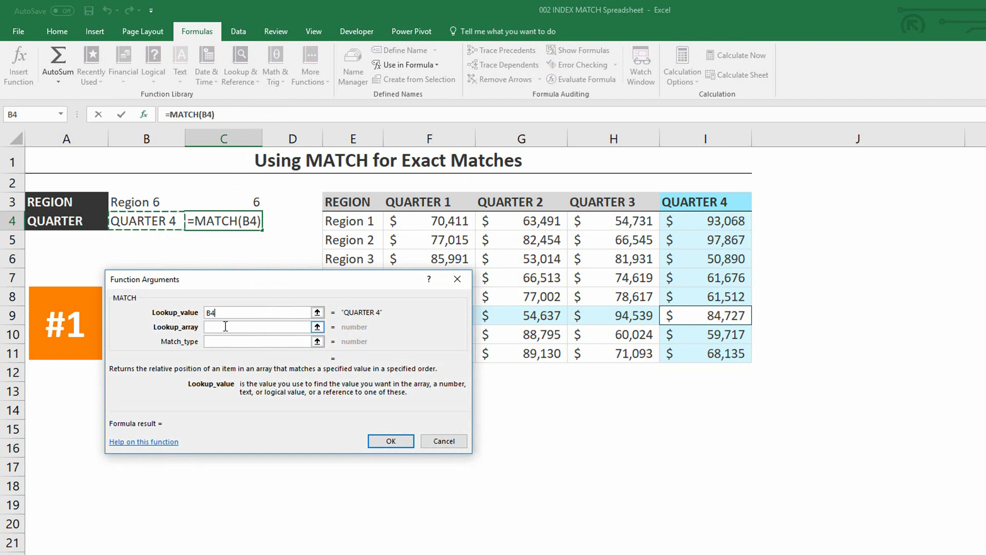
{"action": "key", "text": "Tab"}
{"action": "left_click_drag", "start_coordinate": [407, 204], "coordinate": [719, 201]}
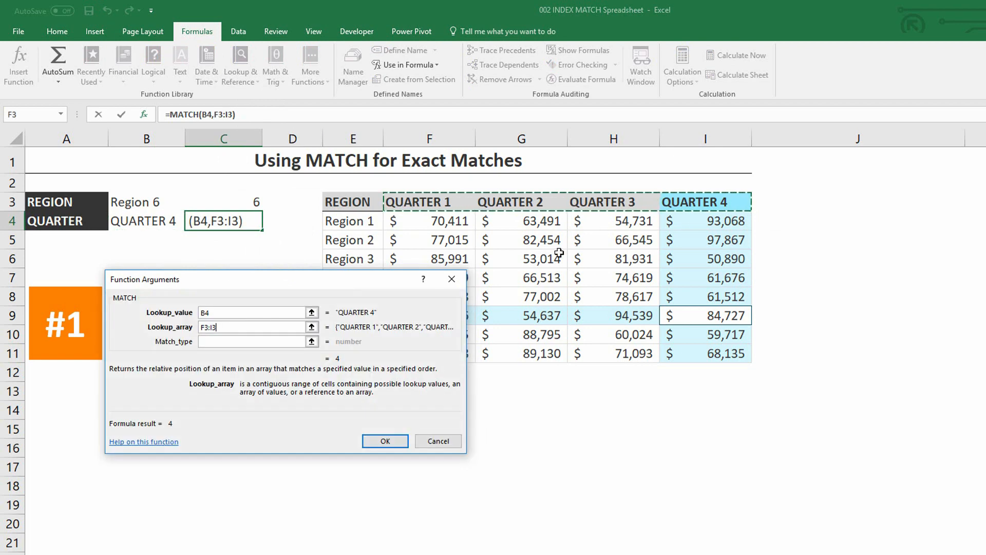
{"action": "left_click", "coordinate": [233, 344]}
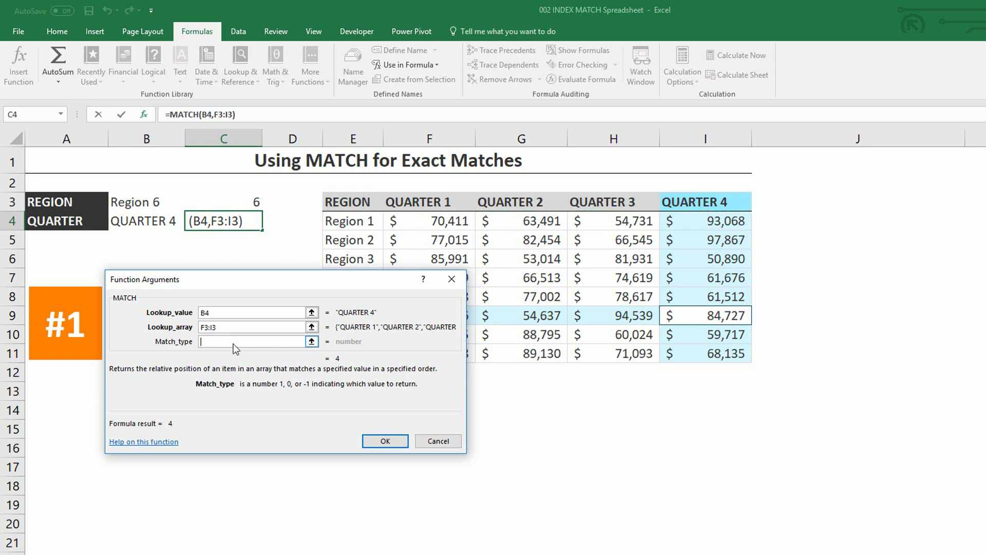
{"action": "type", "text": "0"}
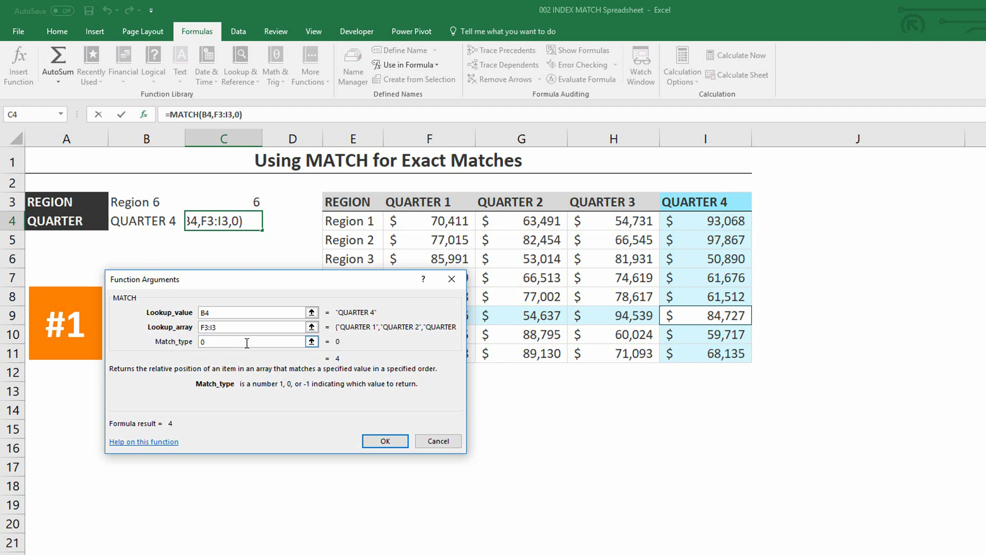
{"action": "left_click", "coordinate": [382, 439]}
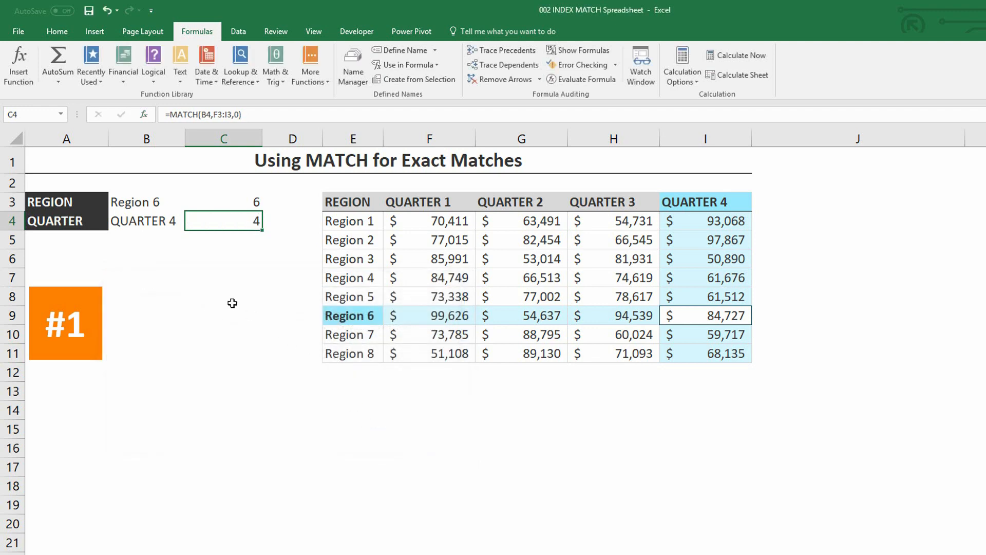
- Choose QUARTER 2 as the quarter in B4 to test the quarter match formula
{"action": "left_click", "coordinate": [169, 220]}
{"action": "left_click", "coordinate": [191, 223]}
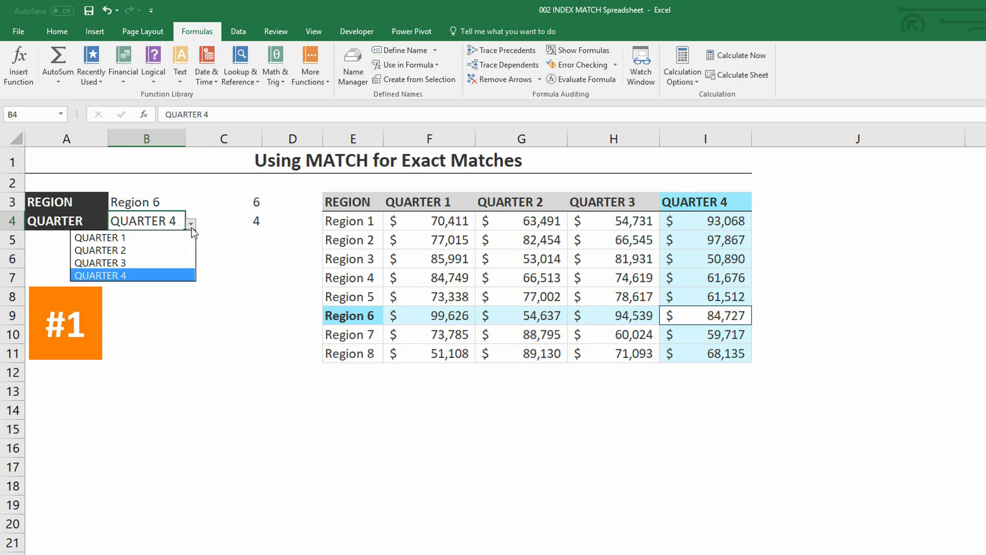
{"action": "left_click", "coordinate": [176, 252]}
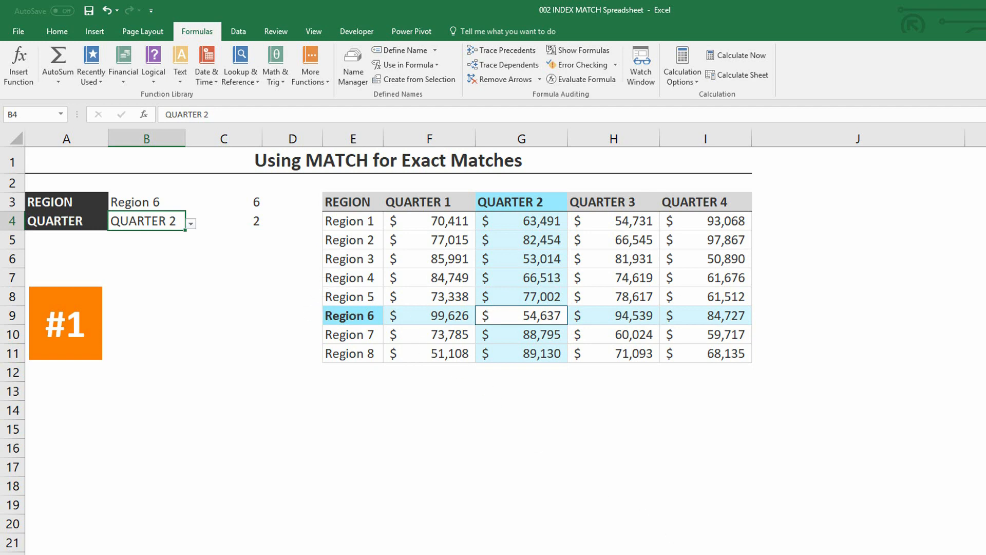
- In the MATCH with VLOOKUP example, examine the office table's phone number column and the column index argument of the completed VLOOKUP formula in O4
{"action": "scroll", "coordinate": [506, 349], "scroll_direction": "right", "scroll_amount": 4}
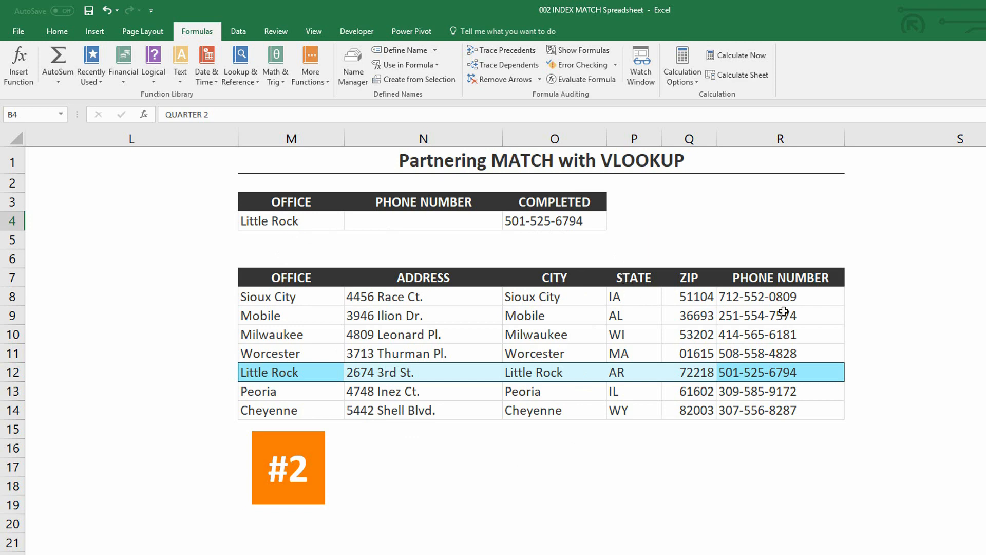
{"action": "left_click_drag", "start_coordinate": [775, 280], "coordinate": [779, 409]}
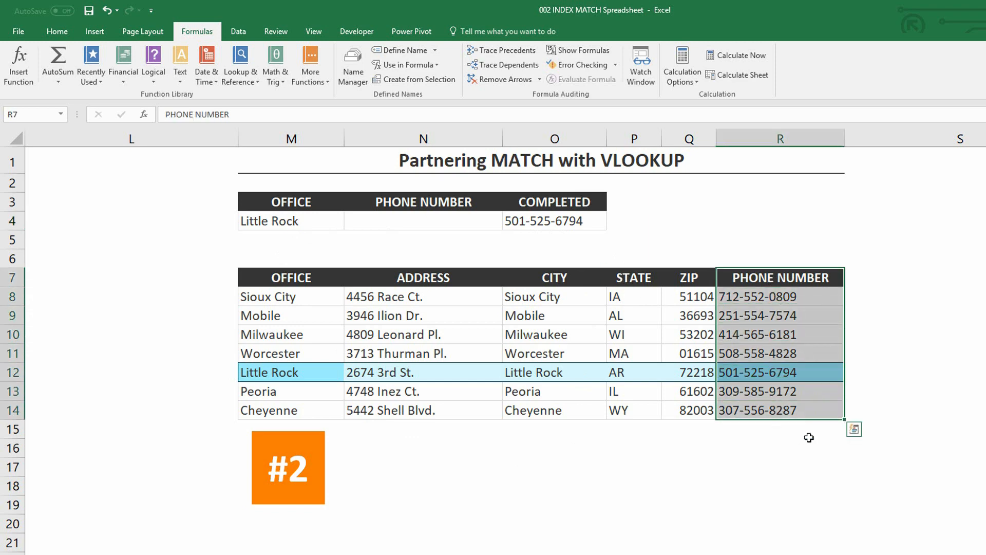
{"action": "left_click", "coordinate": [773, 282]}
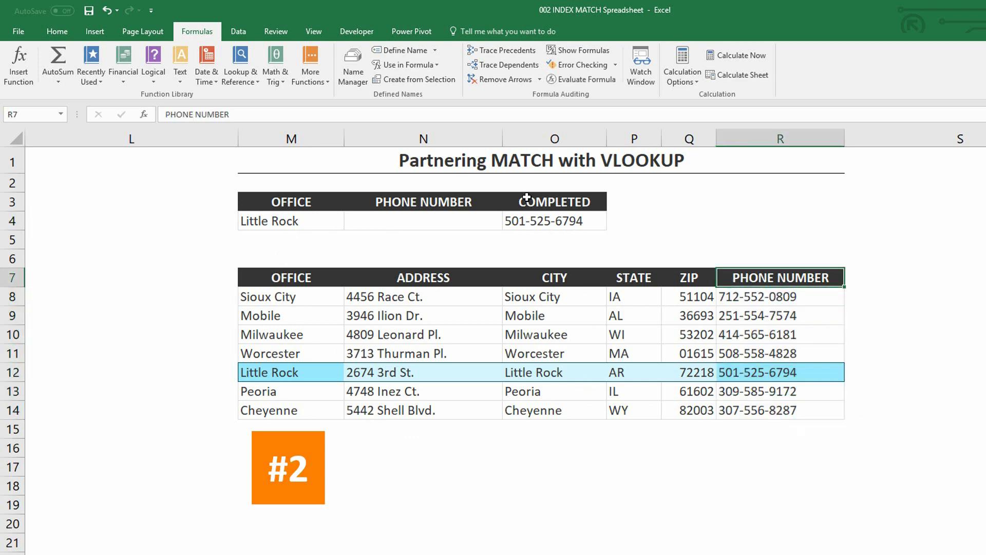
{"action": "double_click", "coordinate": [540, 218]}
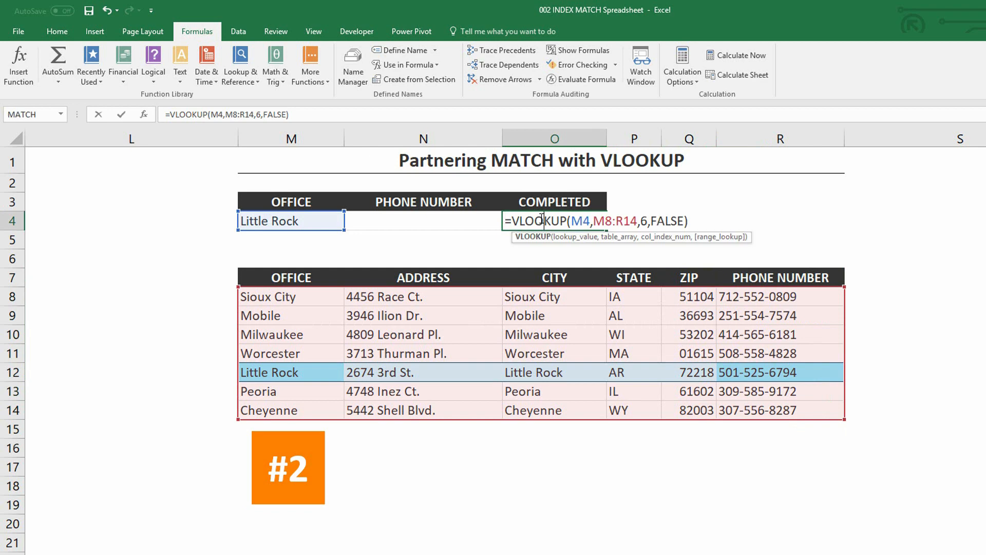
{"action": "double_click", "coordinate": [643, 221]}
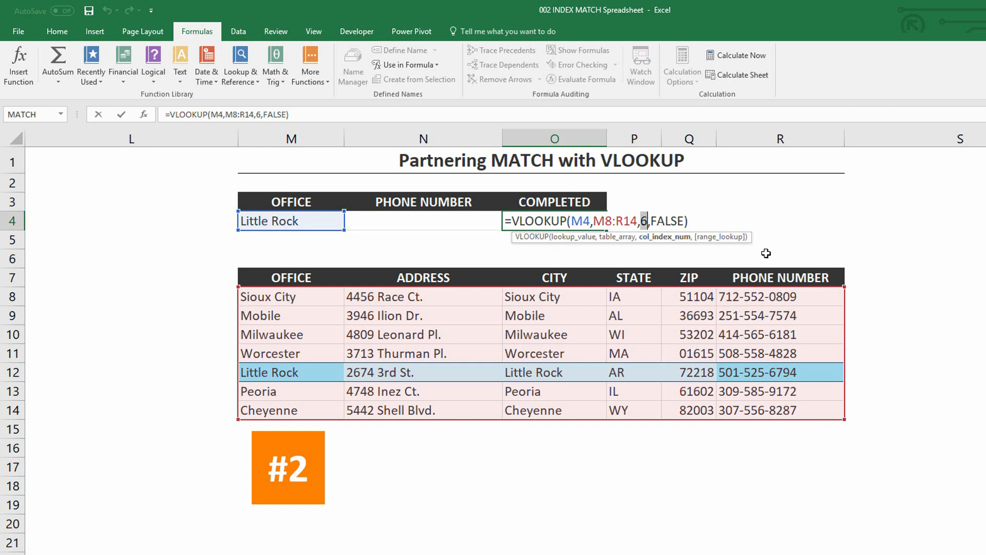
{"action": "key", "text": "ctrl+Return"}
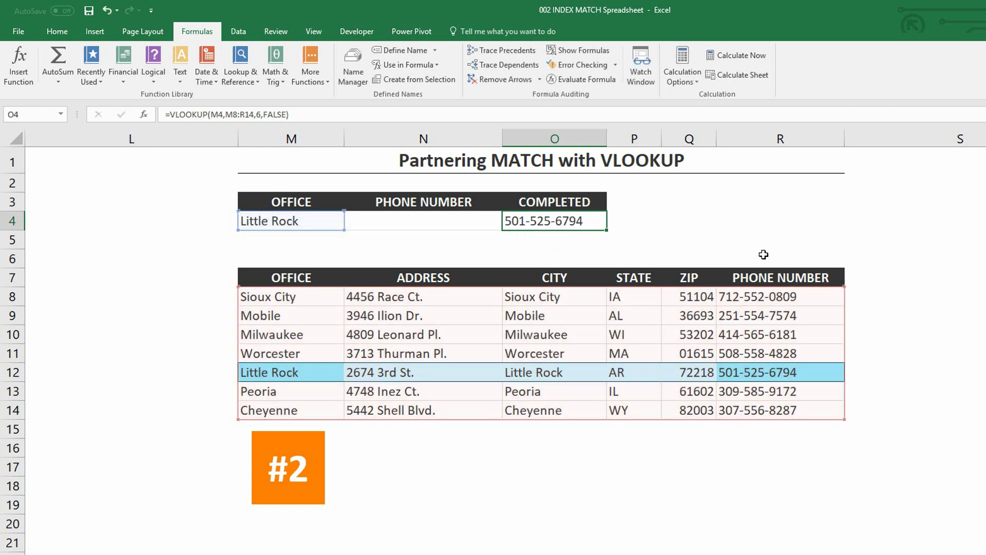
- Insert a VLOOKUP function in N4 with lookup value M4 and table array M8:R14
{"action": "left_click", "coordinate": [432, 222]}
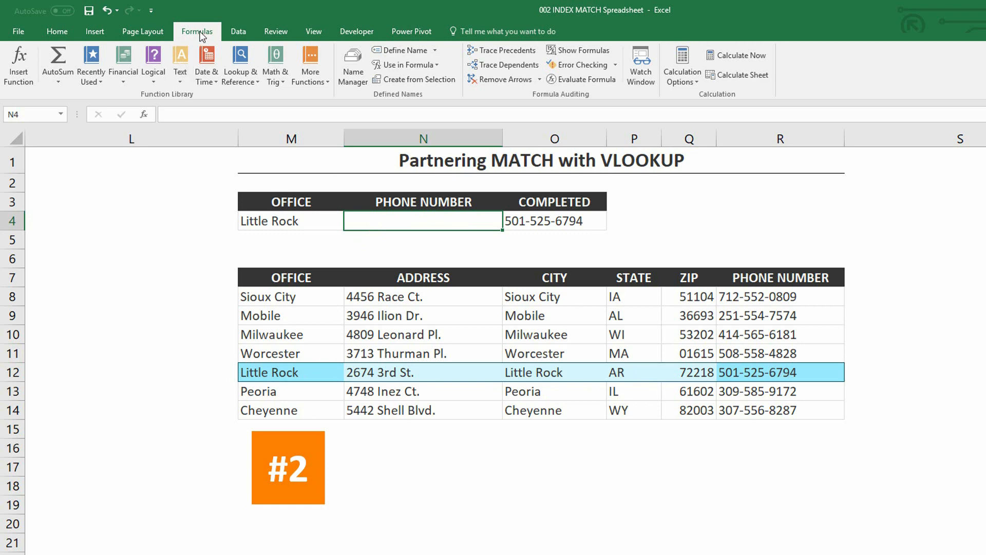
{"action": "left_click", "coordinate": [231, 71]}
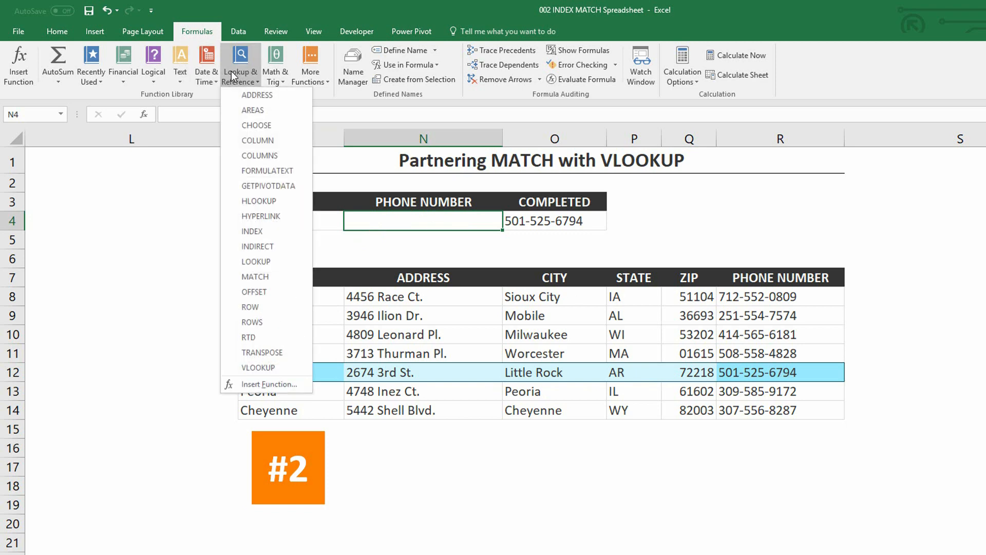
{"action": "left_click", "coordinate": [287, 369]}
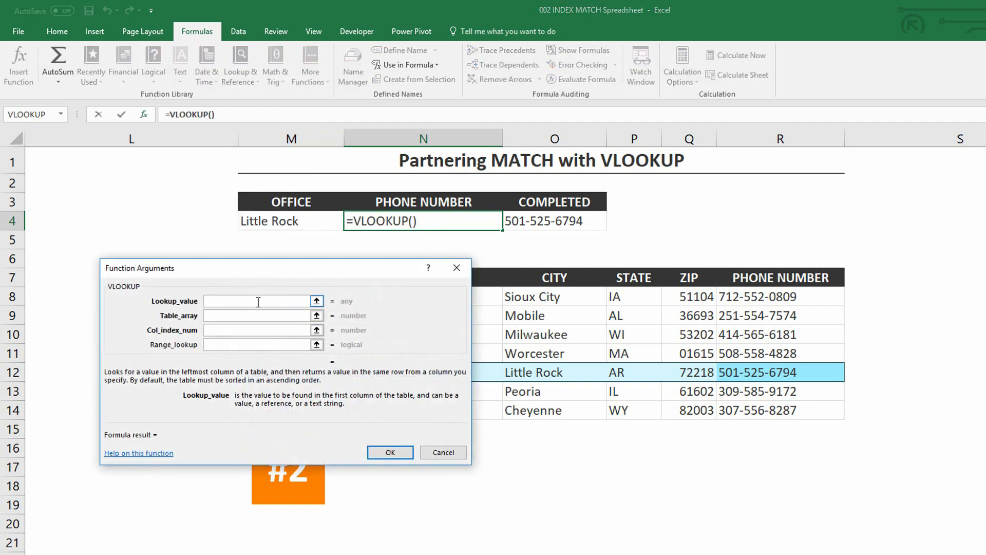
{"action": "left_click", "coordinate": [305, 218]}
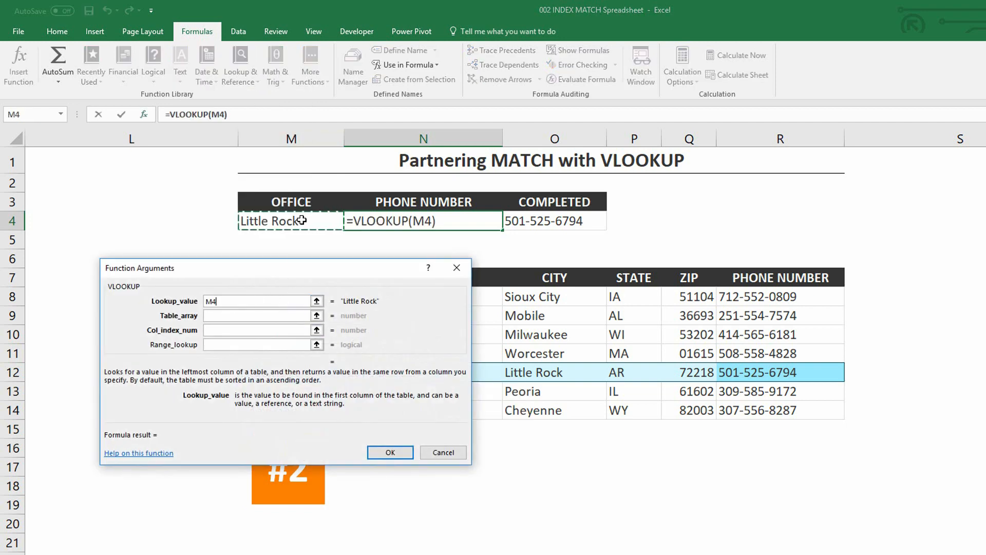
{"action": "left_click", "coordinate": [259, 317]}
{"action": "left_click_drag", "start_coordinate": [265, 275], "coordinate": [320, 392]}
{"action": "left_click_drag", "start_coordinate": [260, 301], "coordinate": [834, 413]}
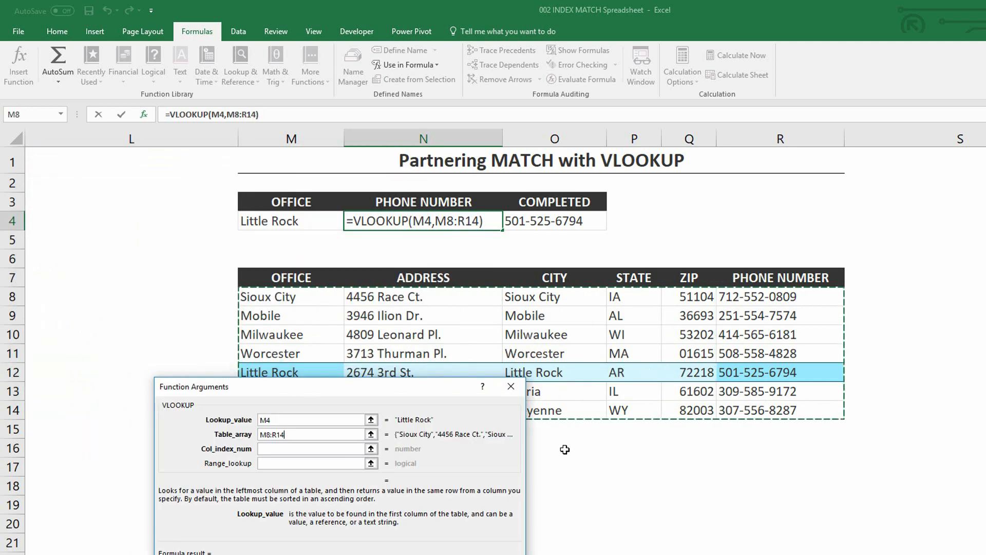
- Nest a MATCH function as the VLOOKUP's column index number and bring up the MATCH arguments
{"action": "left_click", "coordinate": [284, 447]}
{"action": "left_click_drag", "start_coordinate": [343, 392], "coordinate": [521, 409]}
{"action": "left_click", "coordinate": [458, 465]}
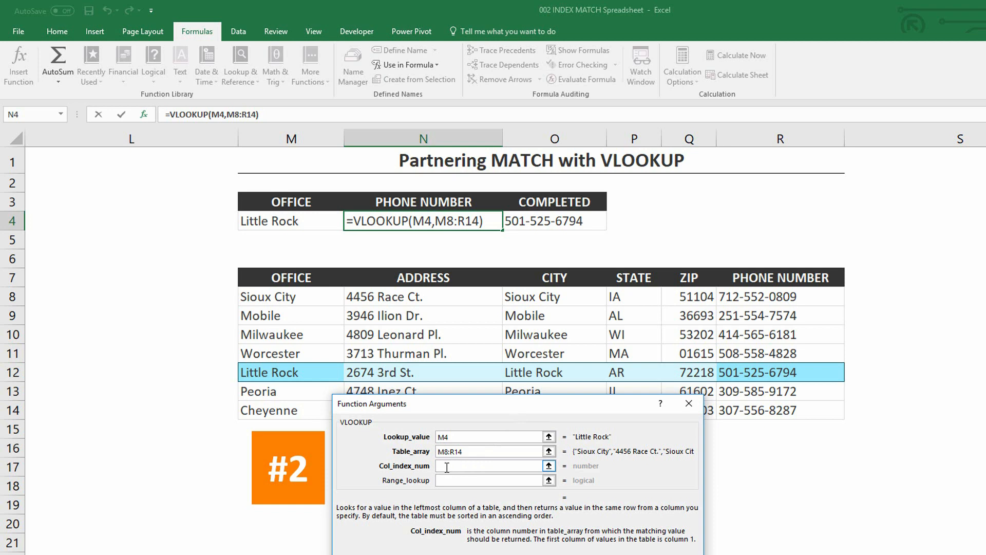
{"action": "type", "text": "MATCH("}
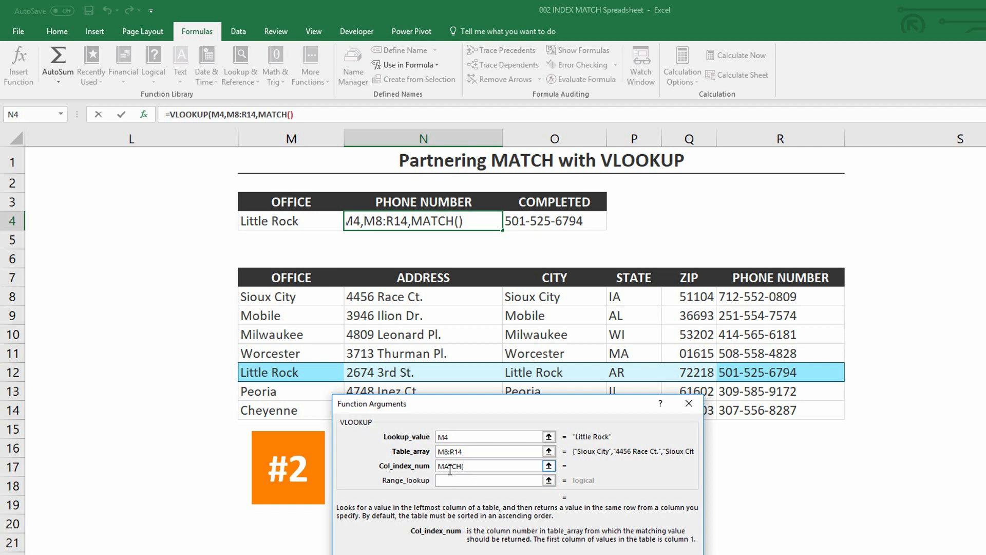
{"action": "left_click", "coordinate": [276, 113]}
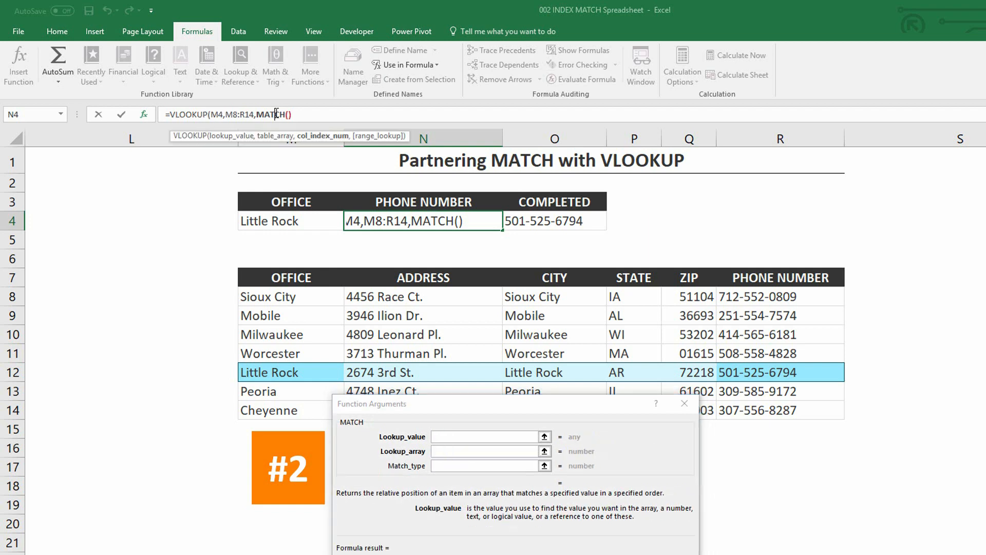
{"action": "left_click_drag", "start_coordinate": [433, 408], "coordinate": [567, 318]}
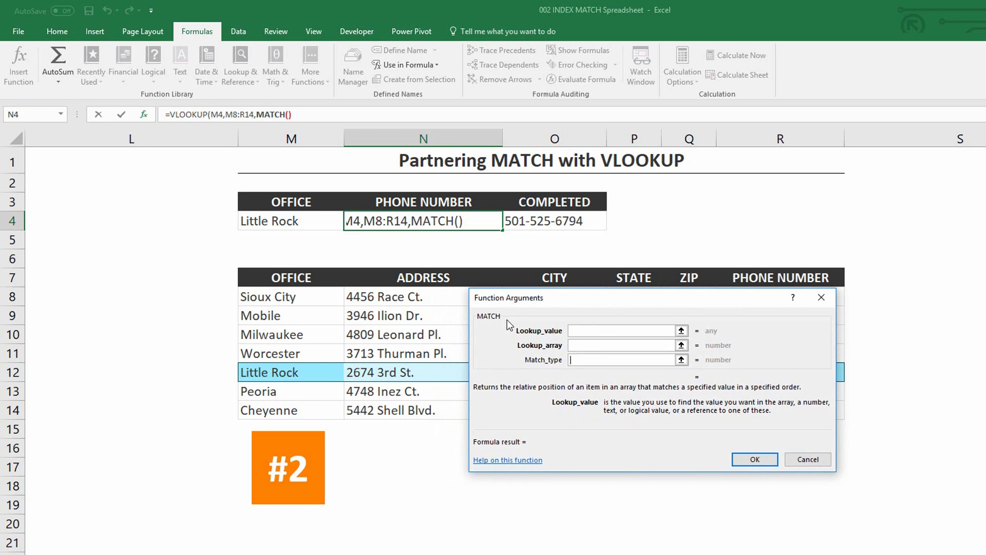
- Set the nested MATCH to lookup value N3, lookup array M7:R7 and match type 0
{"action": "left_click", "coordinate": [585, 331]}
{"action": "left_click", "coordinate": [419, 203]}
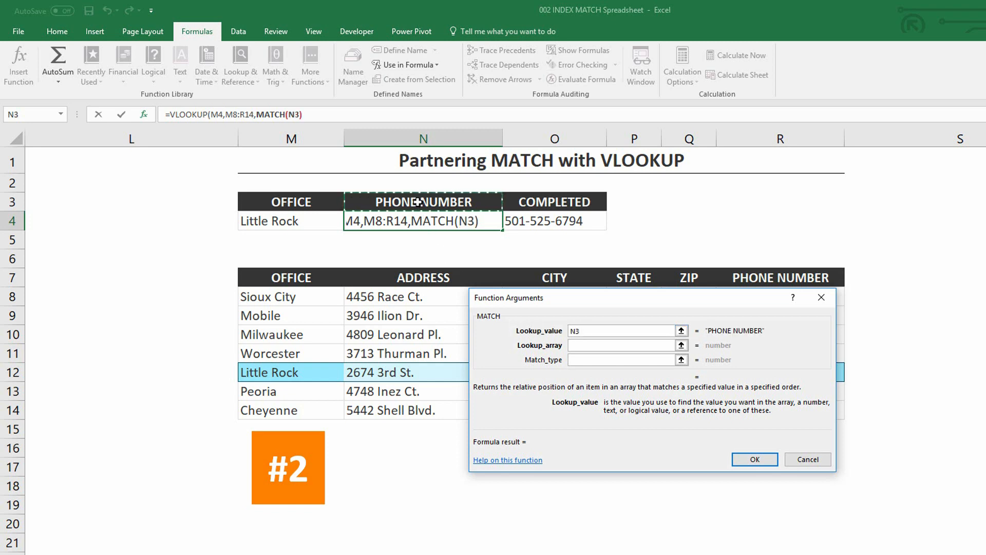
{"action": "left_click", "coordinate": [589, 345]}
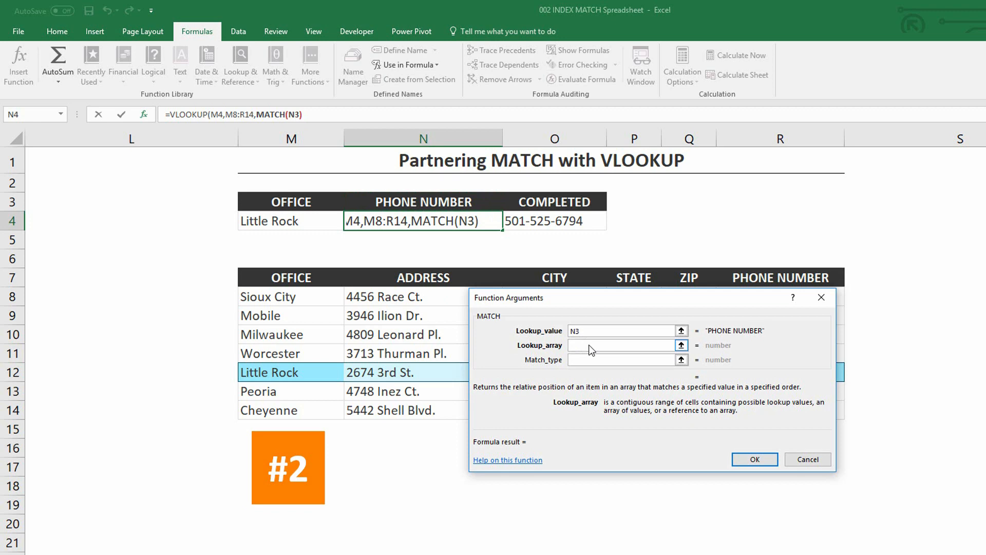
{"action": "left_click", "coordinate": [295, 278]}
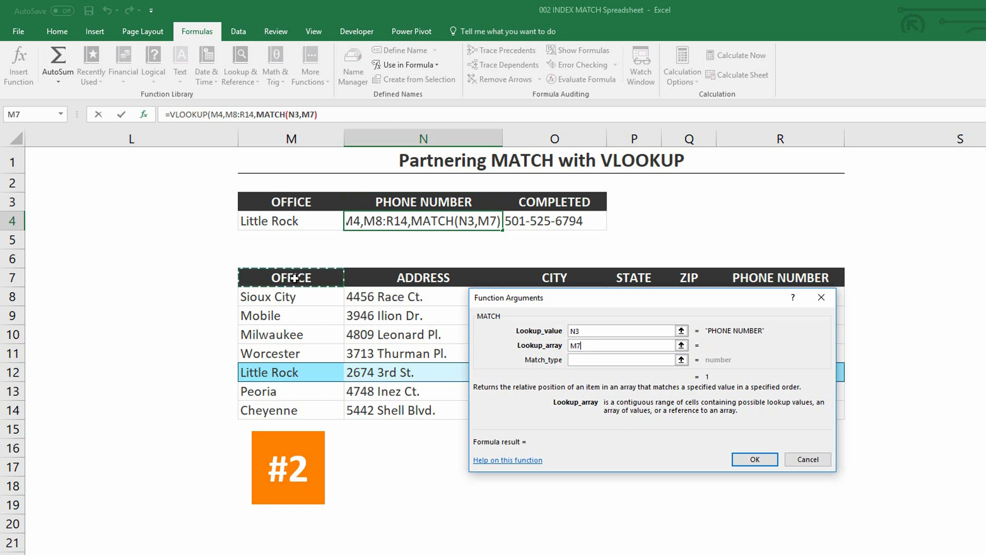
{"action": "left_click_drag", "start_coordinate": [294, 279], "coordinate": [789, 284]}
{"action": "key", "text": "Tab"}
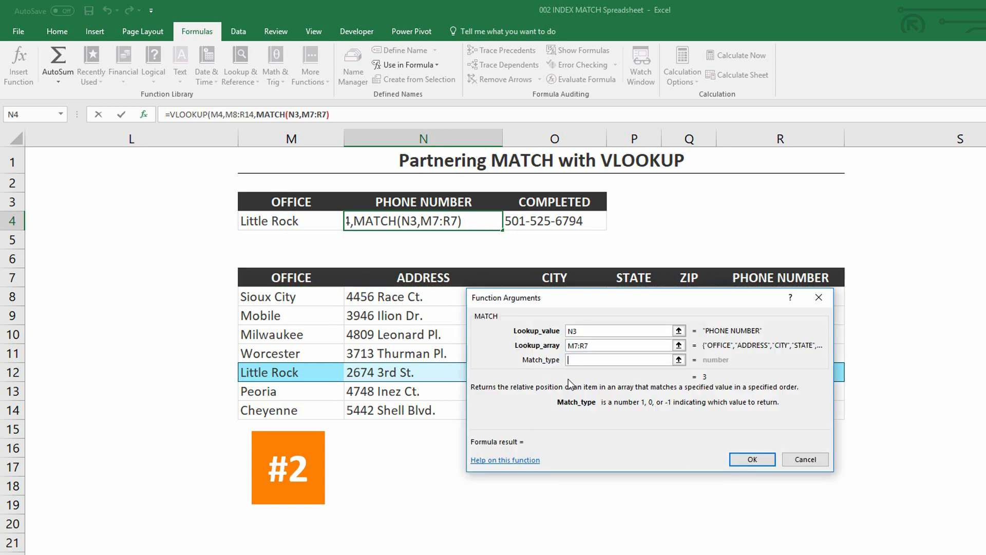
{"action": "type", "text": "0"}
{"action": "left_click", "coordinate": [590, 350]}
{"action": "left_click", "coordinate": [588, 354]}
- Return to the VLOOKUP arguments, set the range lookup to FALSE and complete the formula in N4
{"action": "left_click", "coordinate": [199, 114]}
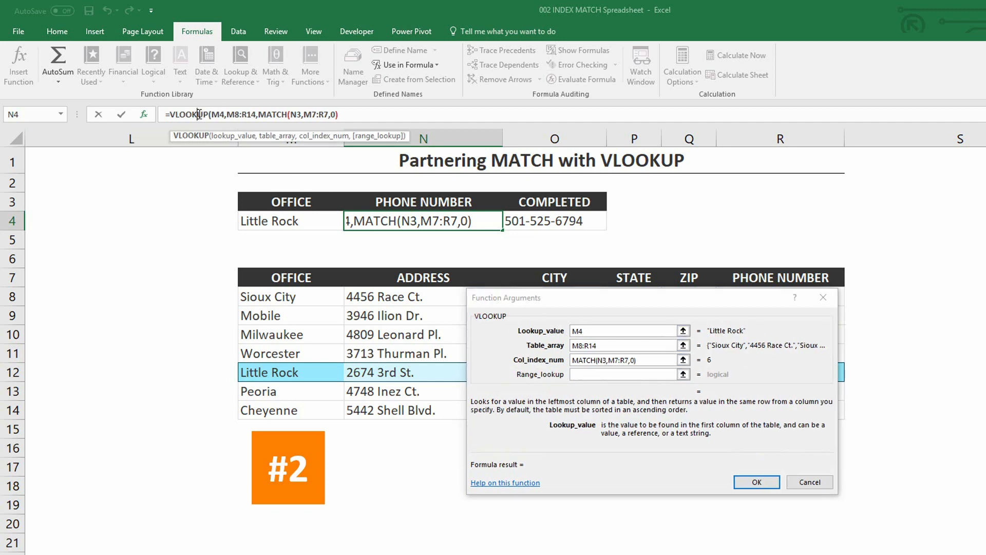
{"action": "left_click", "coordinate": [584, 375]}
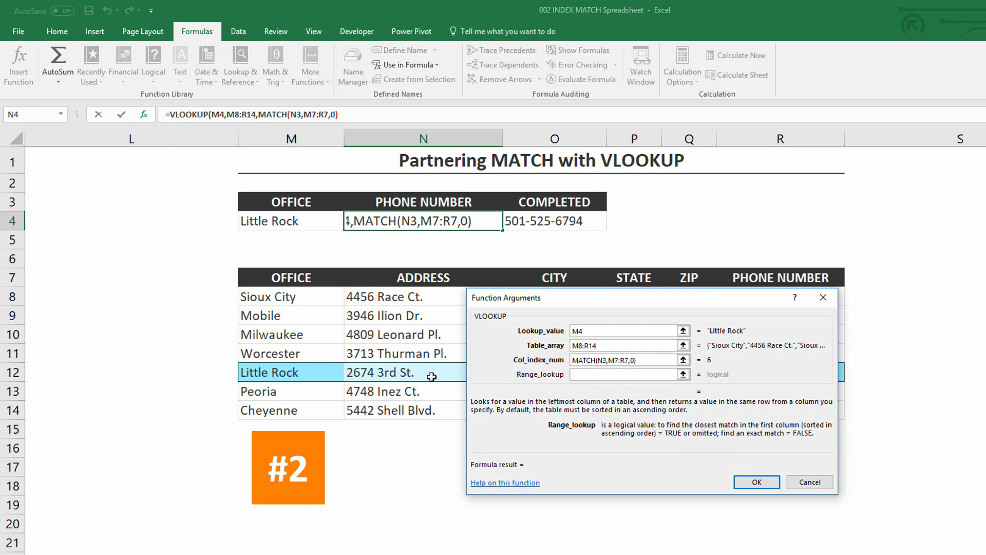
{"action": "type", "text": "FALSE"}
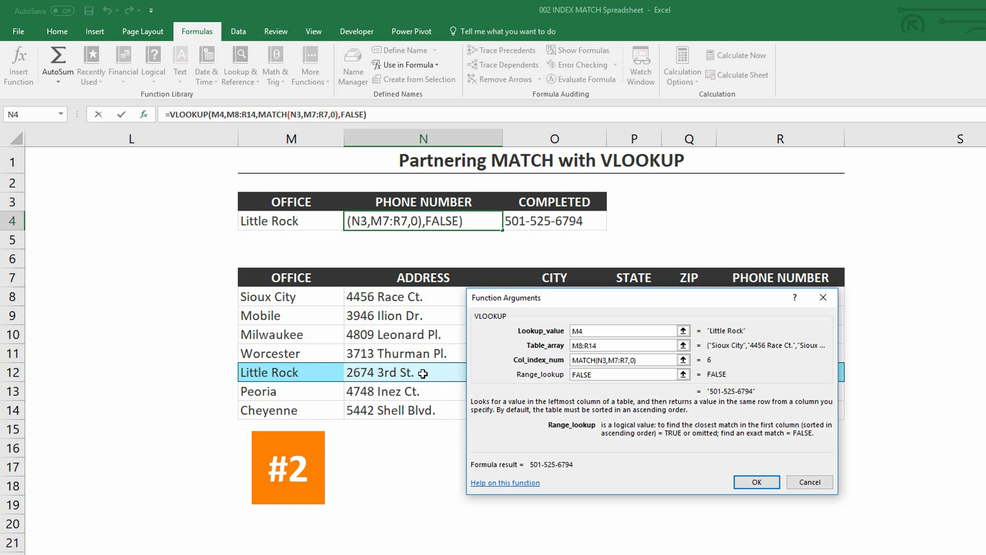
{"action": "left_click", "coordinate": [771, 485]}
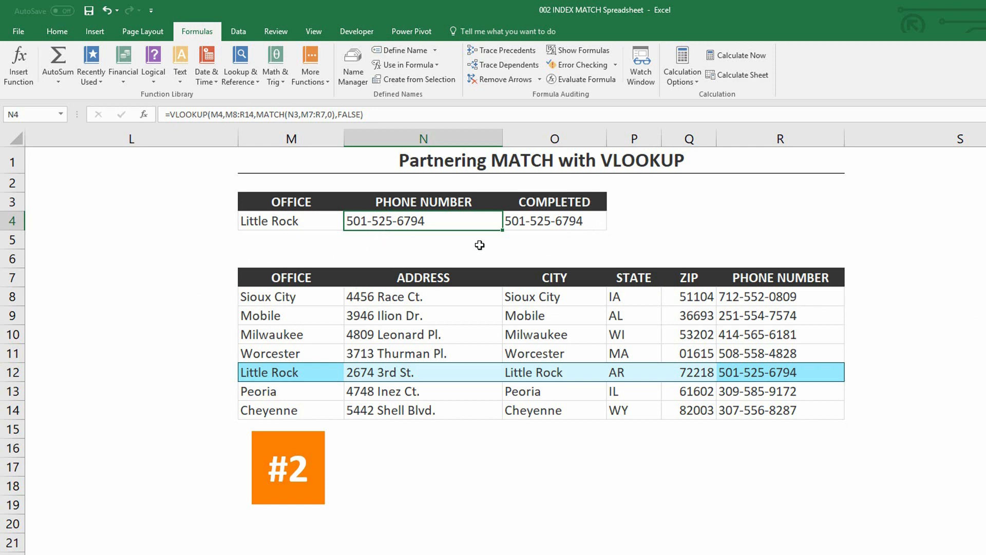
- Change the header in N3 to STATE to test the VLOOKUP and MATCH formula
{"action": "left_click", "coordinate": [481, 203]}
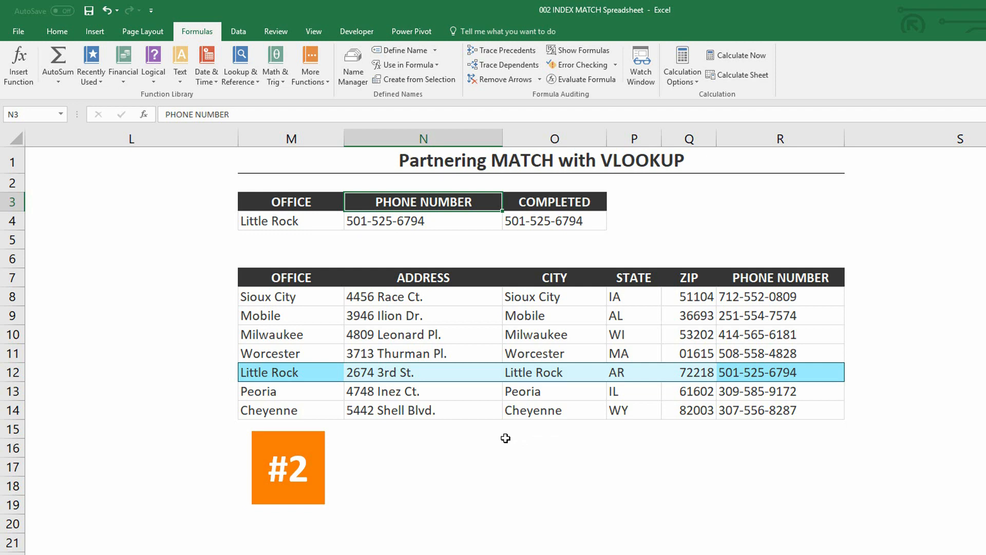
{"action": "type", "text": "STATE"}
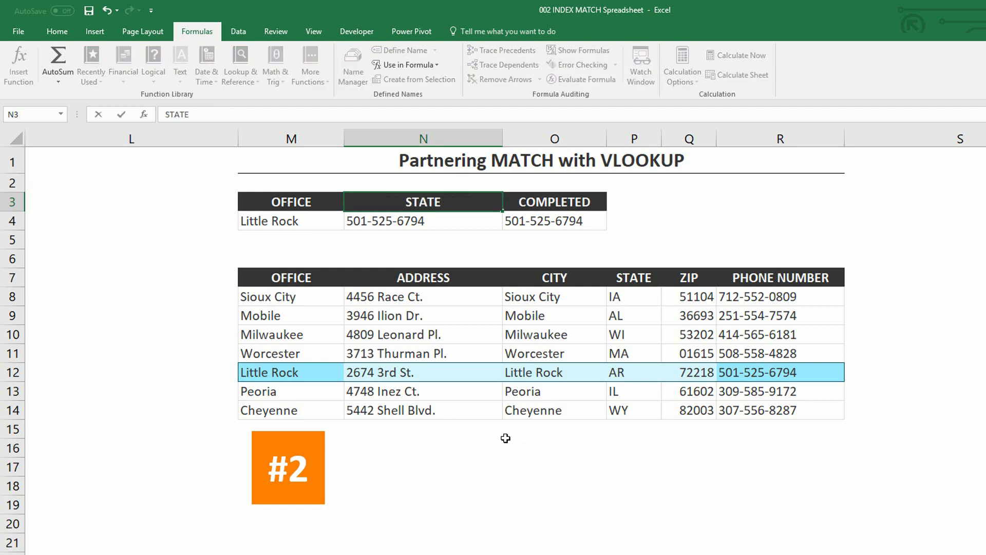
{"action": "key", "text": "Return"}
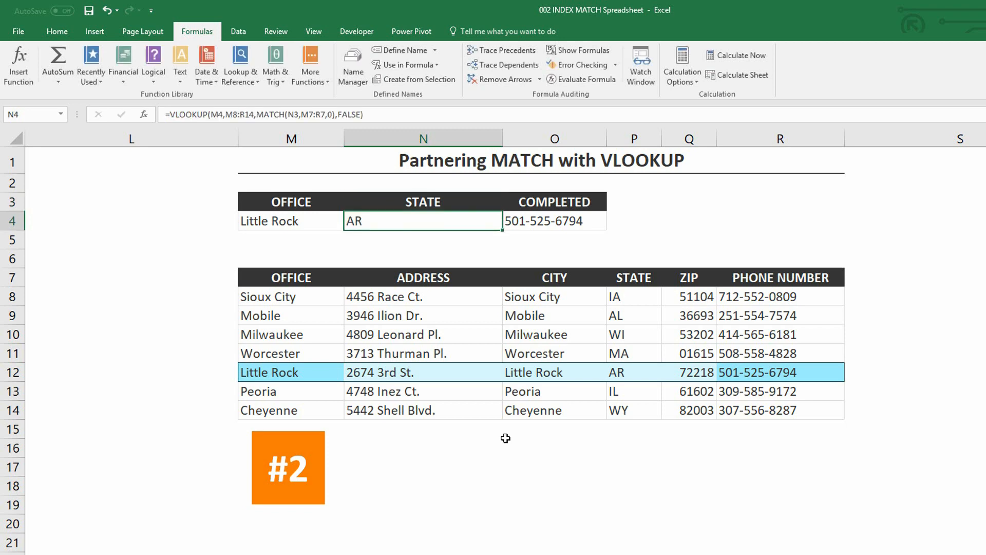
- Change the header in N3 to ADDRESS to test the formula with another column
{"action": "key", "text": "Up"}
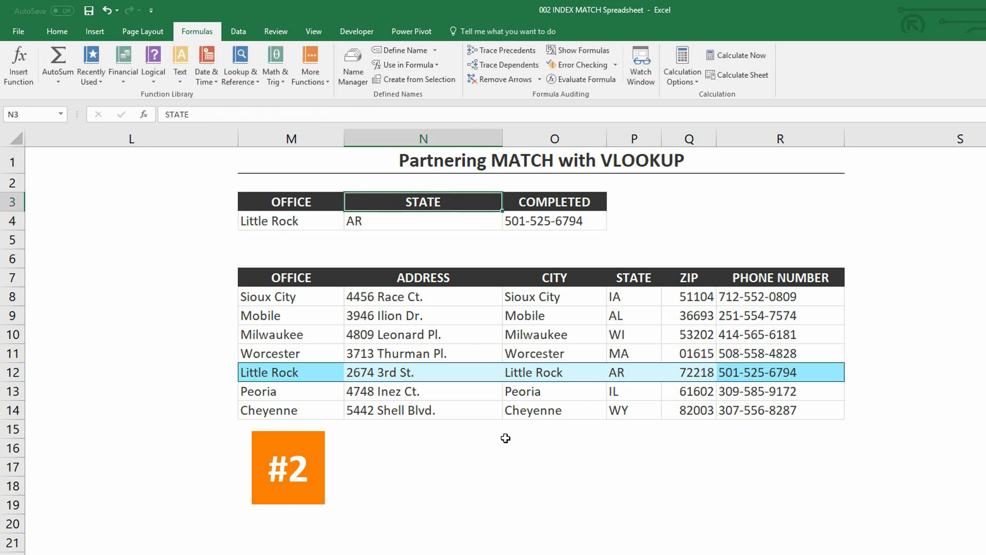
{"action": "type", "text": "ADDRESS"}
{"action": "key", "text": "Return"}
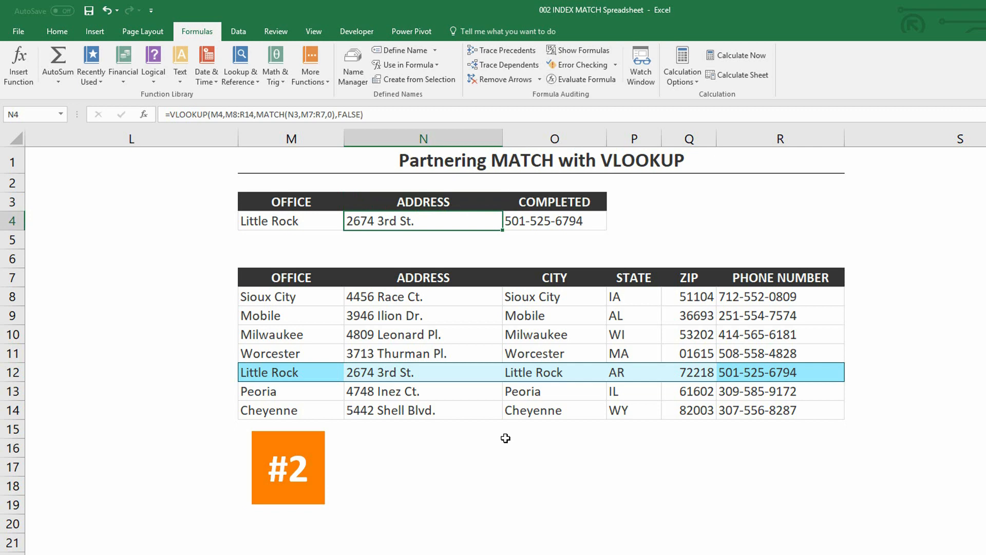
- Change the header in N3 back to PHONE NUMBER
{"action": "key", "text": "Up"}
{"action": "type", "text": "PHONE NUMBE"}
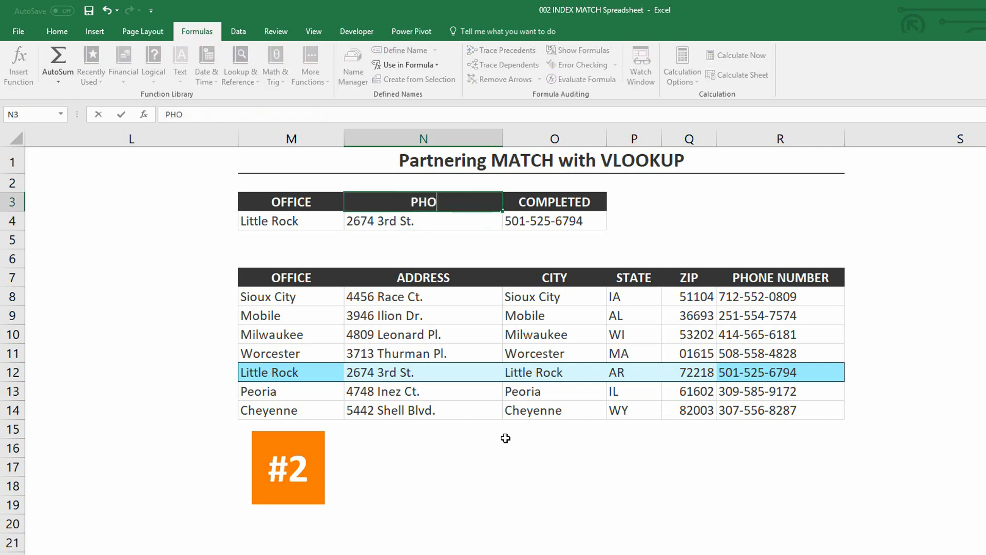
{"action": "type", "text": "R"}
{"action": "key", "text": "Return"}
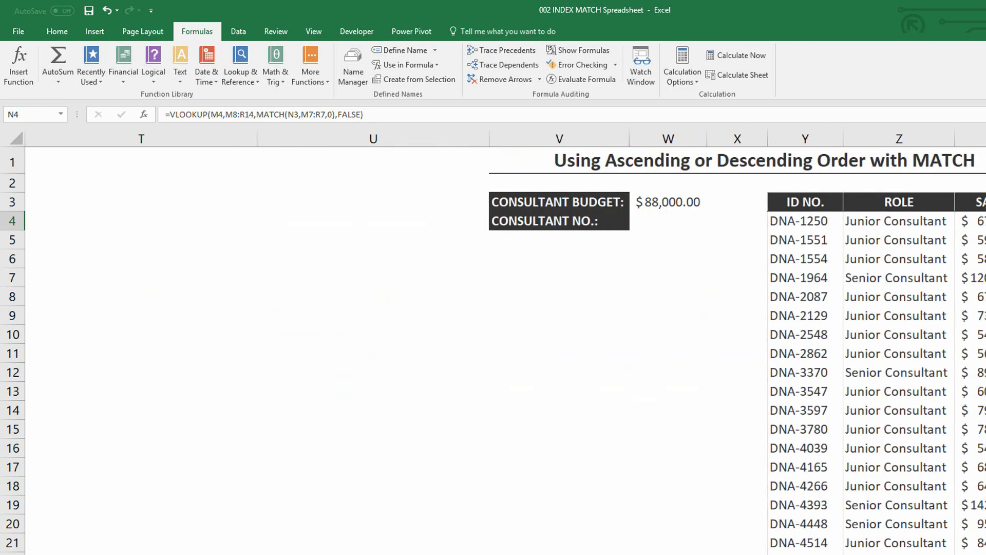
- In the ascending or descending order example, sort the consultant table by salary from smallest to largest
{"action": "scroll", "coordinate": [505, 342], "scroll_direction": "right", "scroll_amount": 3}
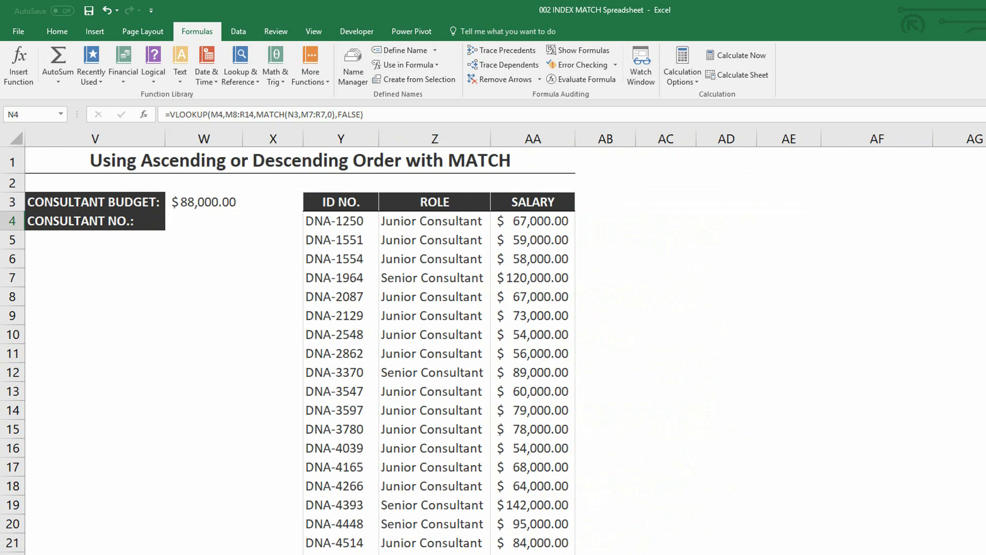
{"action": "left_click", "coordinate": [203, 220]}
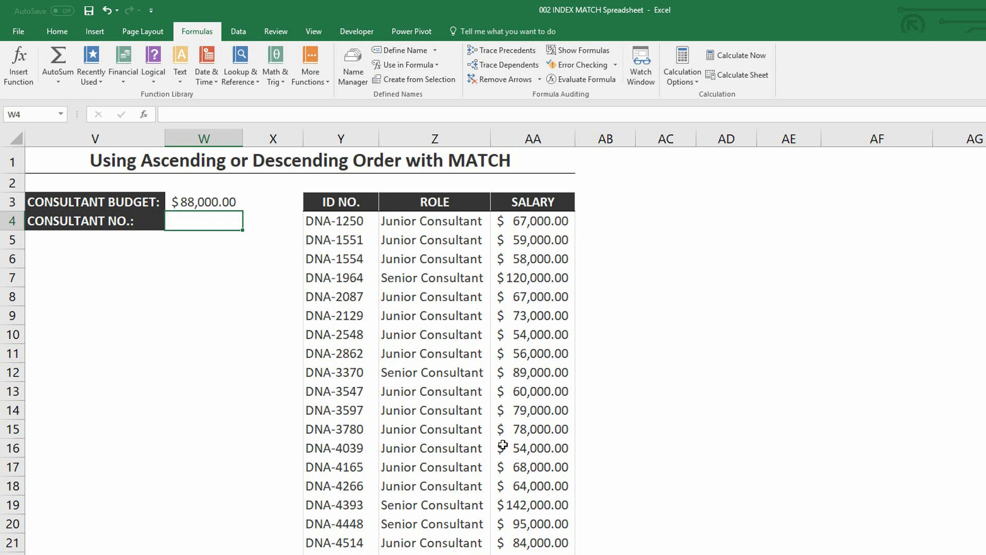
{"action": "scroll", "coordinate": [506, 341], "scroll_direction": "left", "scroll_amount": 1}
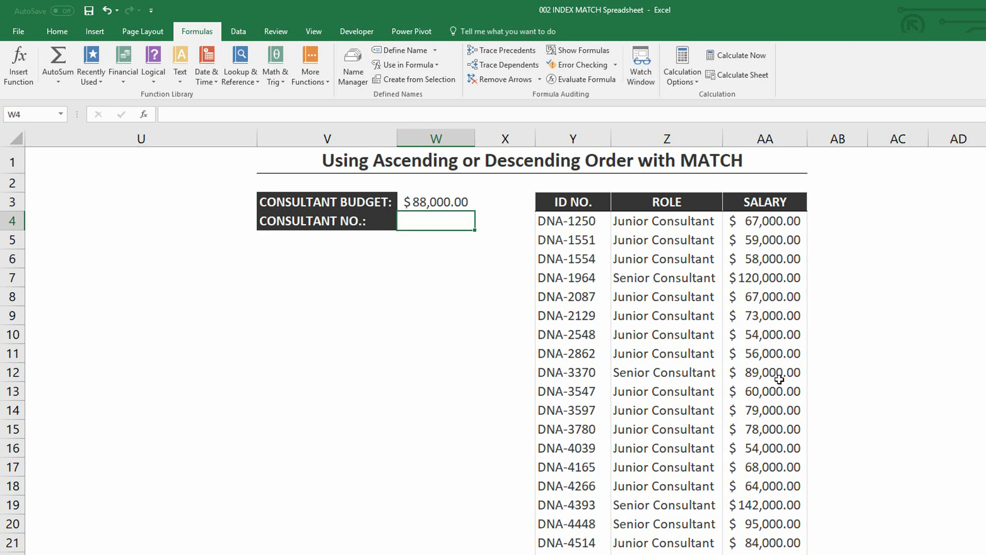
{"action": "left_click", "coordinate": [764, 313]}
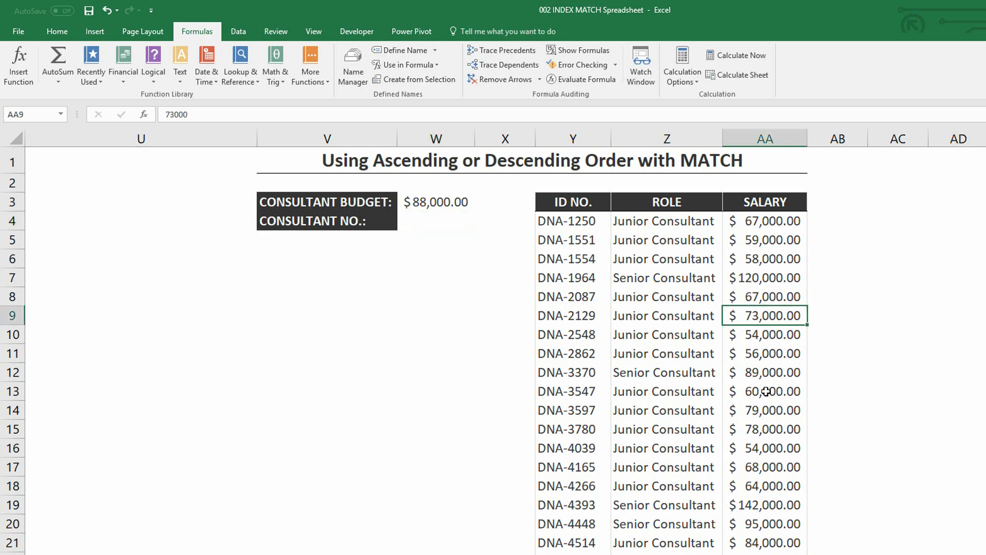
{"action": "left_click", "coordinate": [239, 32]}
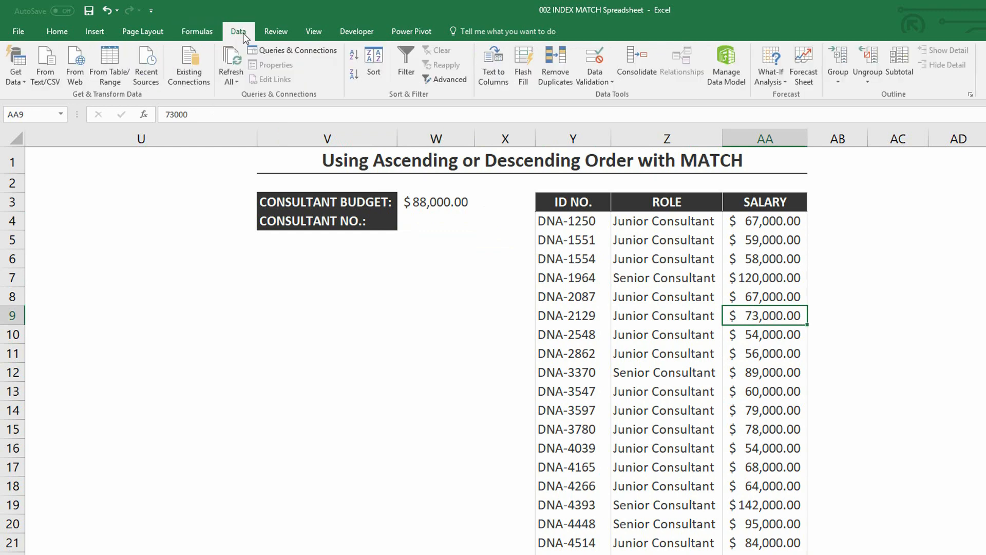
{"action": "left_click", "coordinate": [351, 57]}
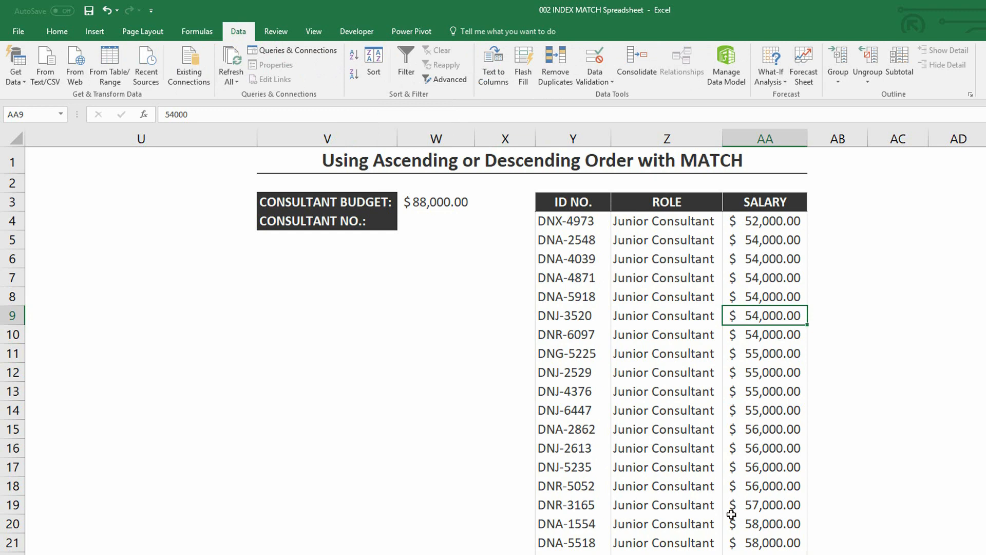
- Examine the sorted salaries on either side of the $88,000 budget and select the nearest lower salary's row, Y79:AA79
{"action": "scroll", "coordinate": [731, 514], "scroll_direction": "down", "scroll_amount": 14}
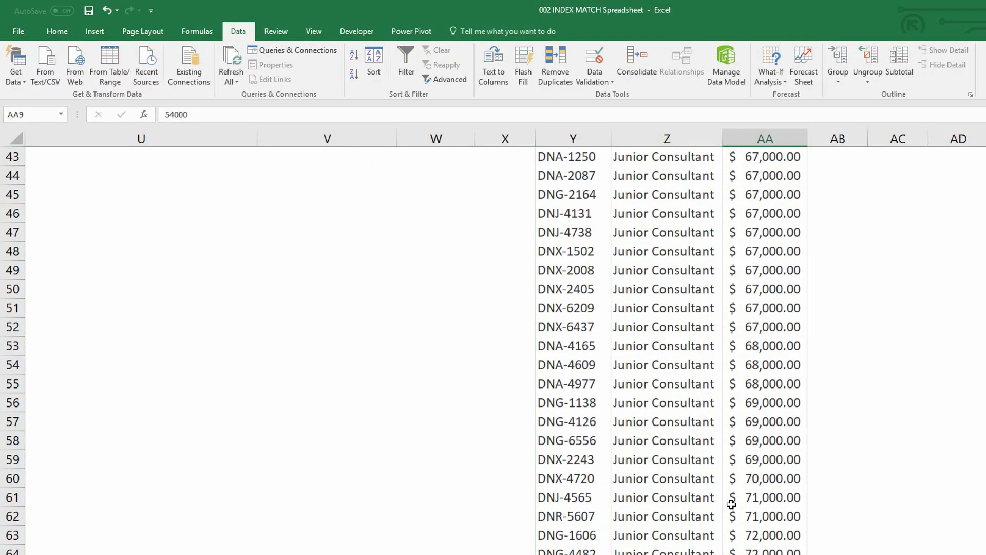
{"action": "scroll", "coordinate": [732, 501], "scroll_direction": "down", "scroll_amount": 6}
{"action": "scroll", "coordinate": [731, 498], "scroll_direction": "down", "scroll_amount": 2}
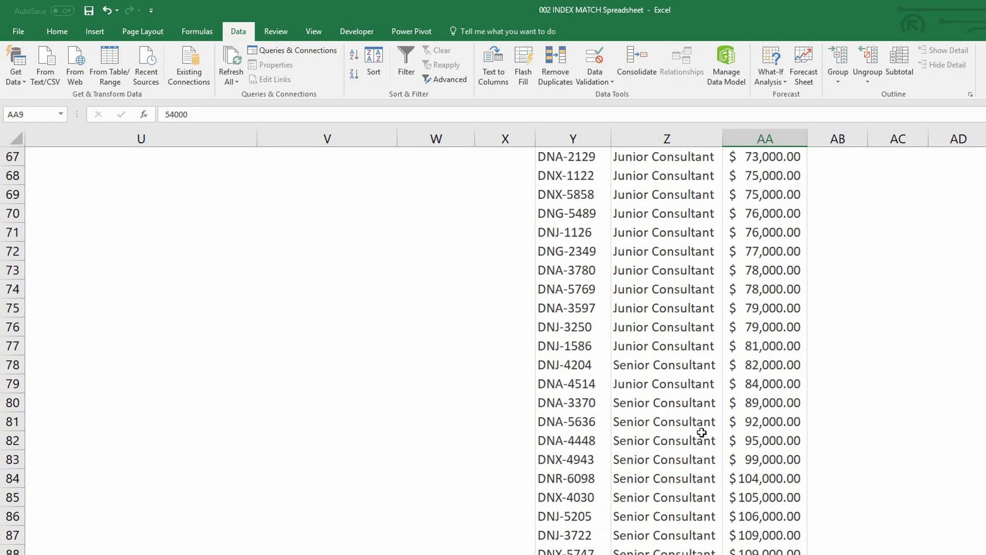
{"action": "left_click", "coordinate": [563, 391]}
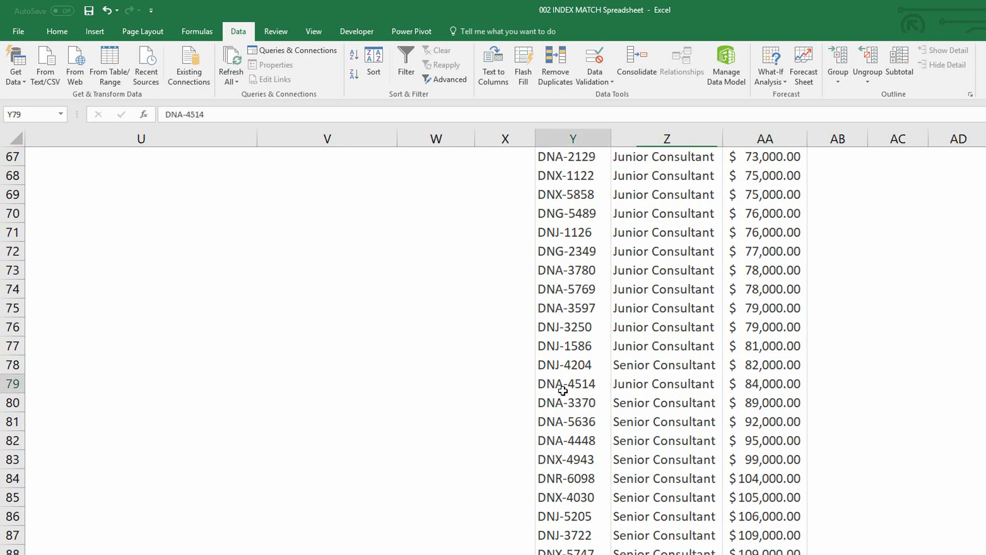
{"action": "left_click_drag", "start_coordinate": [563, 391], "coordinate": [754, 404]}
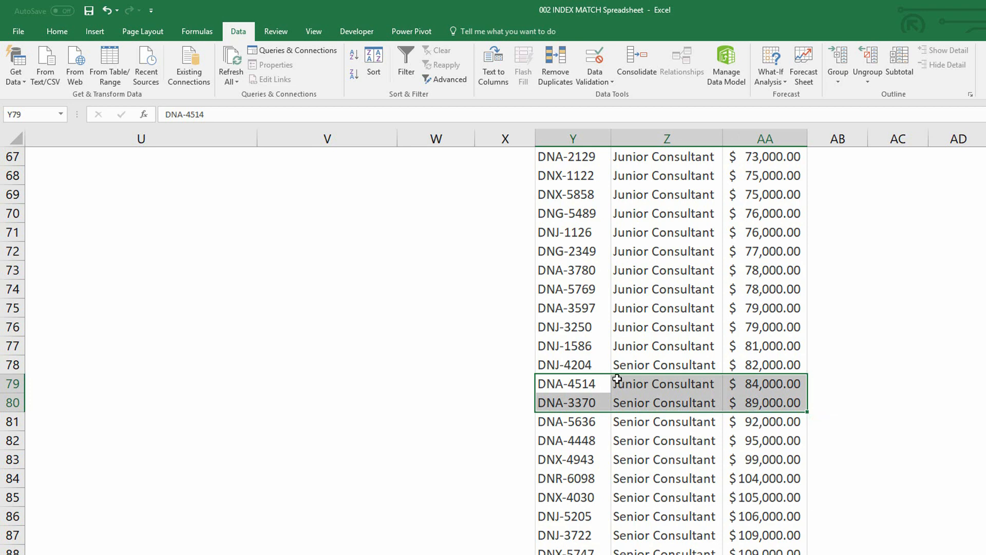
{"action": "left_click_drag", "start_coordinate": [578, 383], "coordinate": [740, 385]}
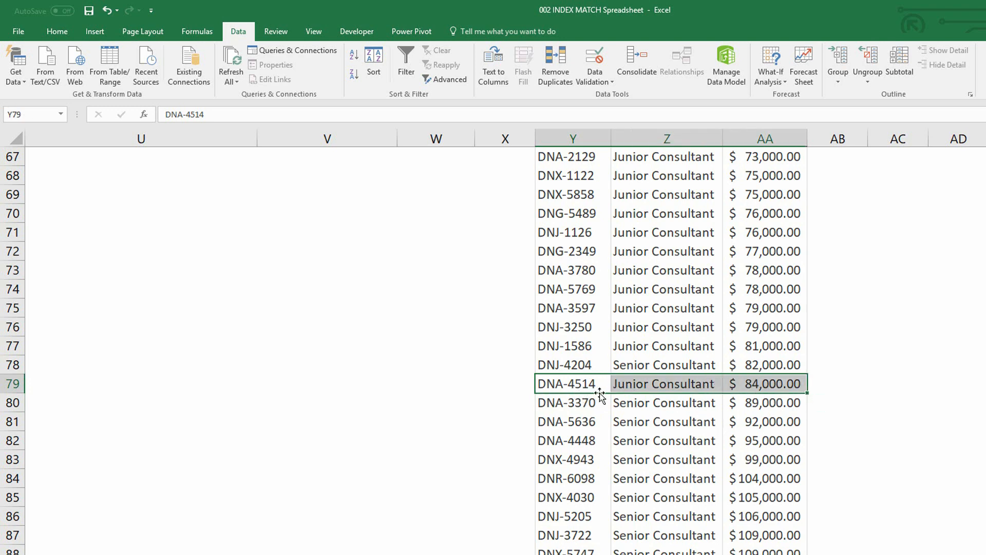
- Start a MATCH formula in W4 beside CONSULTANT NO. with the budget cell W3 as the lookup value
{"action": "scroll", "coordinate": [600, 393], "scroll_direction": "up", "scroll_amount": 20}
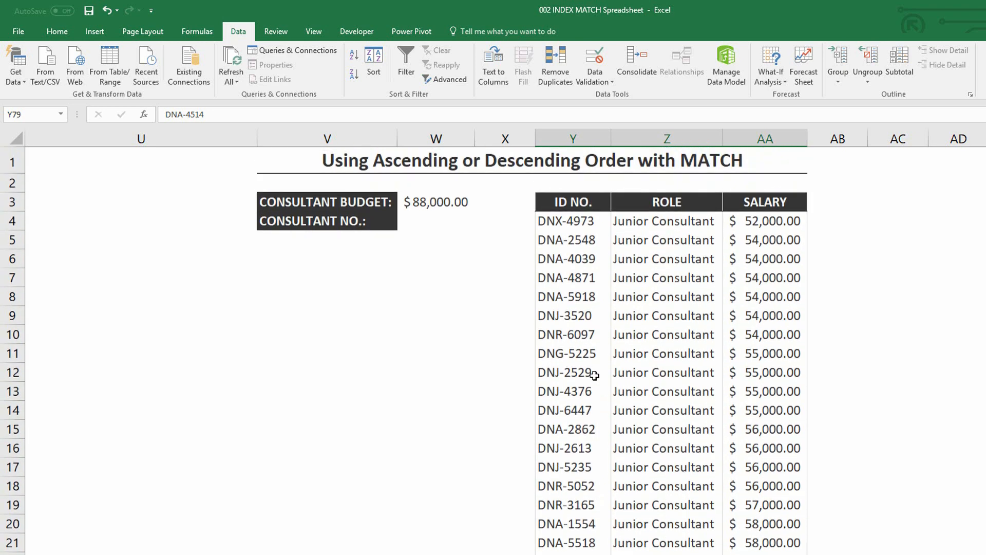
{"action": "left_click", "coordinate": [429, 216]}
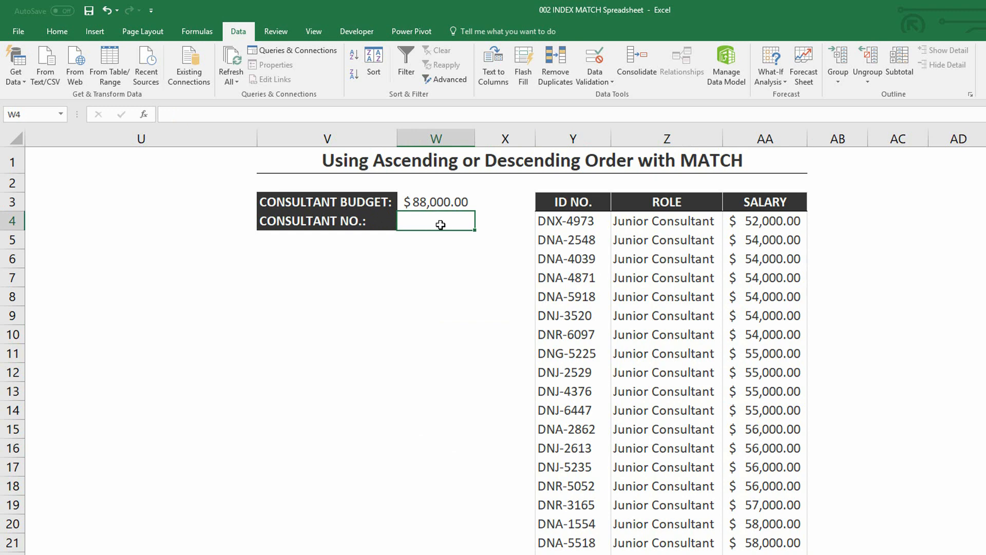
{"action": "left_click", "coordinate": [199, 30]}
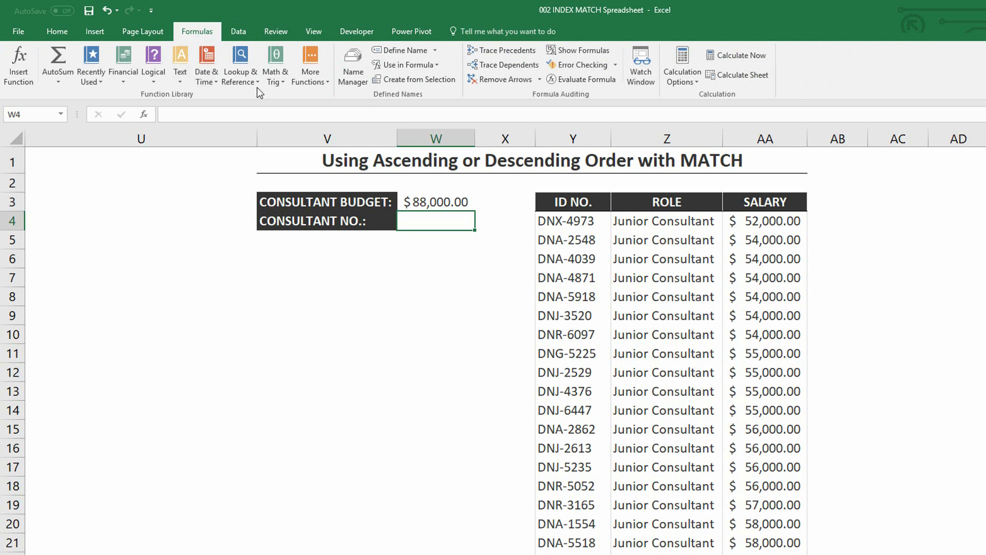
{"action": "left_click", "coordinate": [249, 77]}
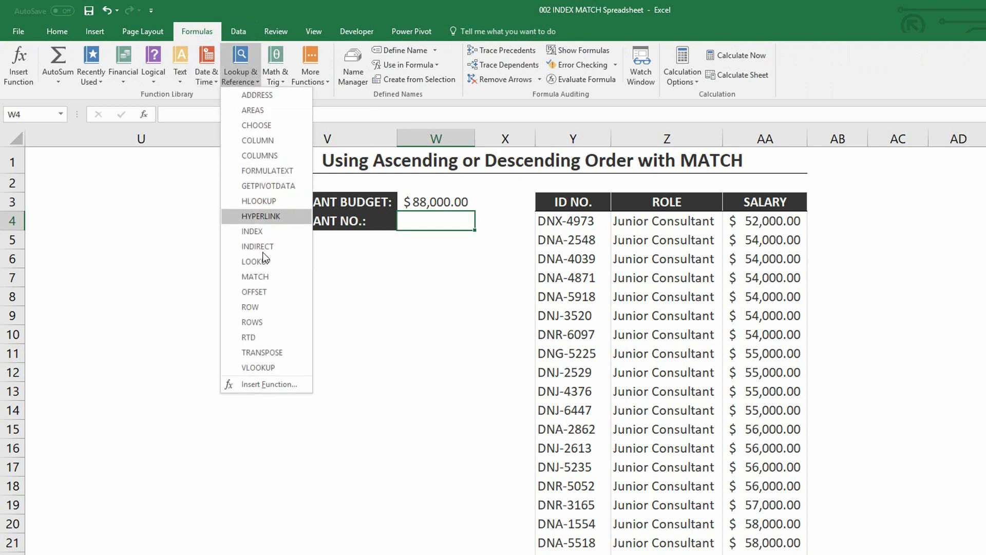
{"action": "left_click", "coordinate": [270, 275]}
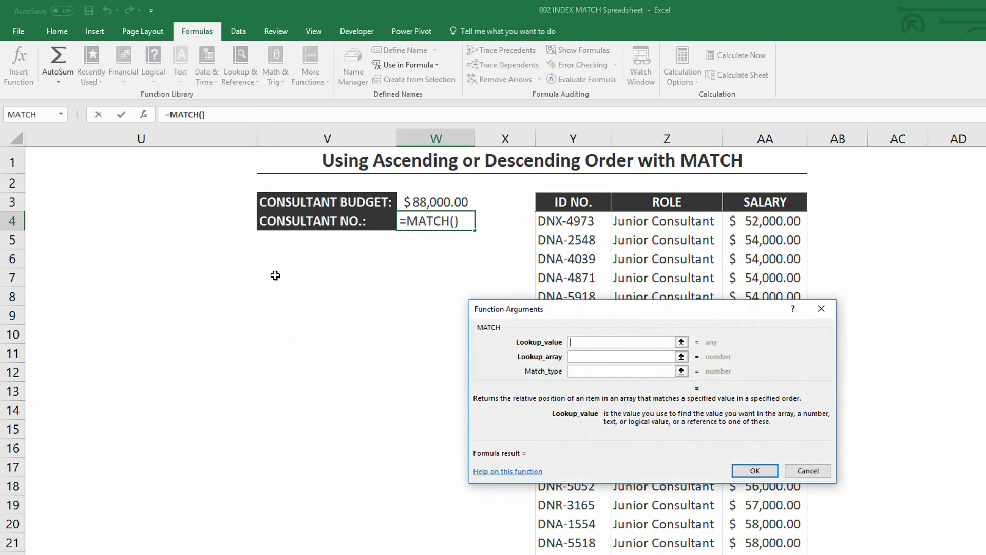
{"action": "left_click", "coordinate": [446, 199]}
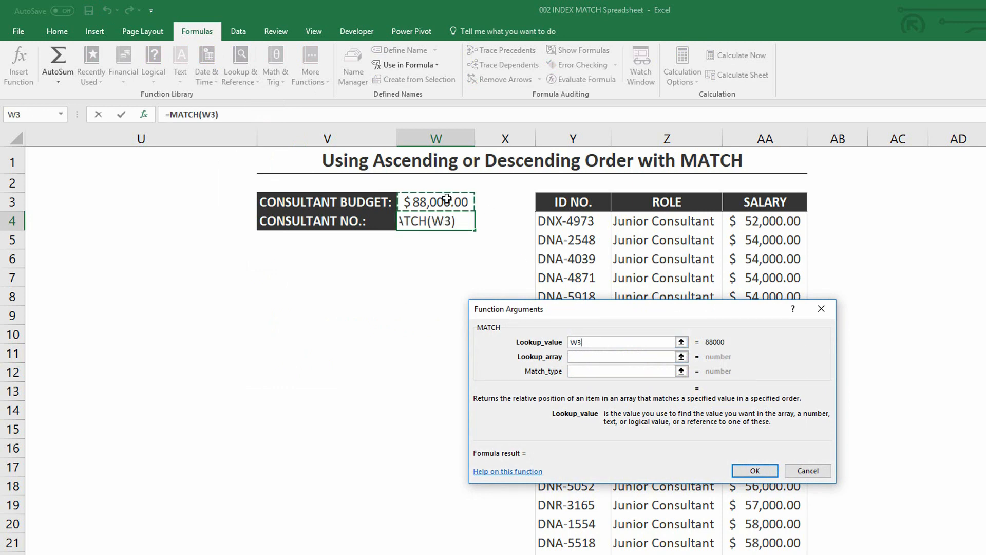
- Complete the MATCH formula with salaries AA4:AA107 as the lookup array and match type 1
{"action": "left_click", "coordinate": [590, 354]}
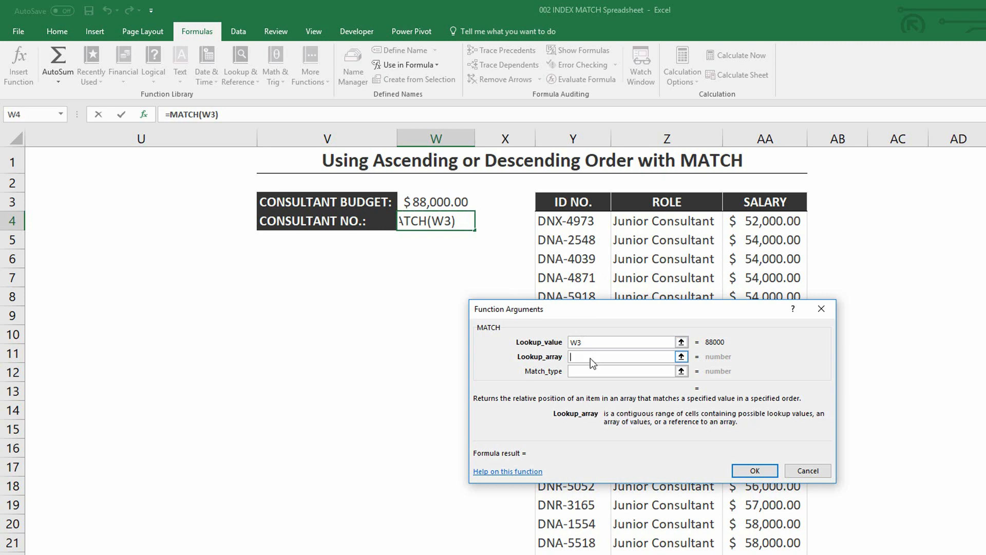
{"action": "left_click", "coordinate": [755, 223]}
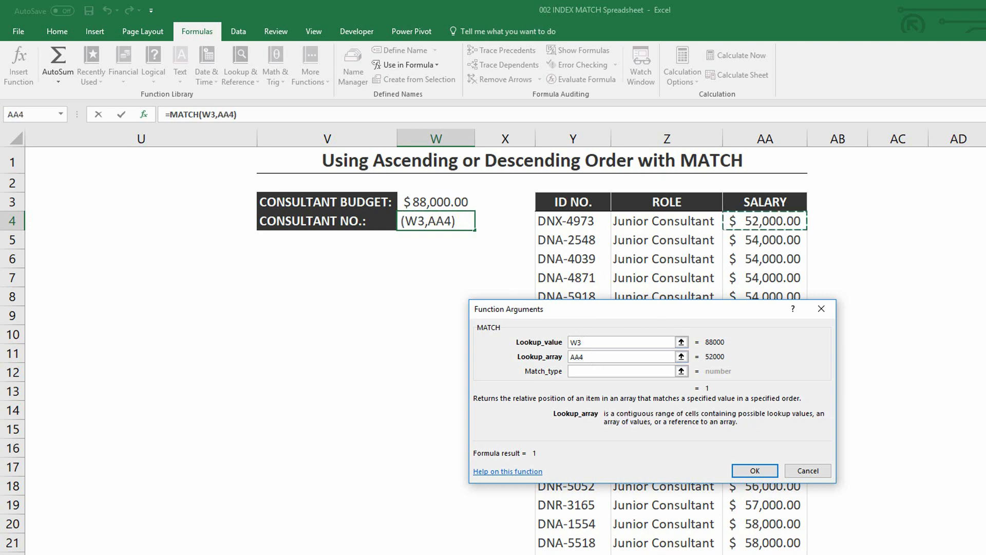
{"action": "key", "text": "ctrl+shift+Down"}
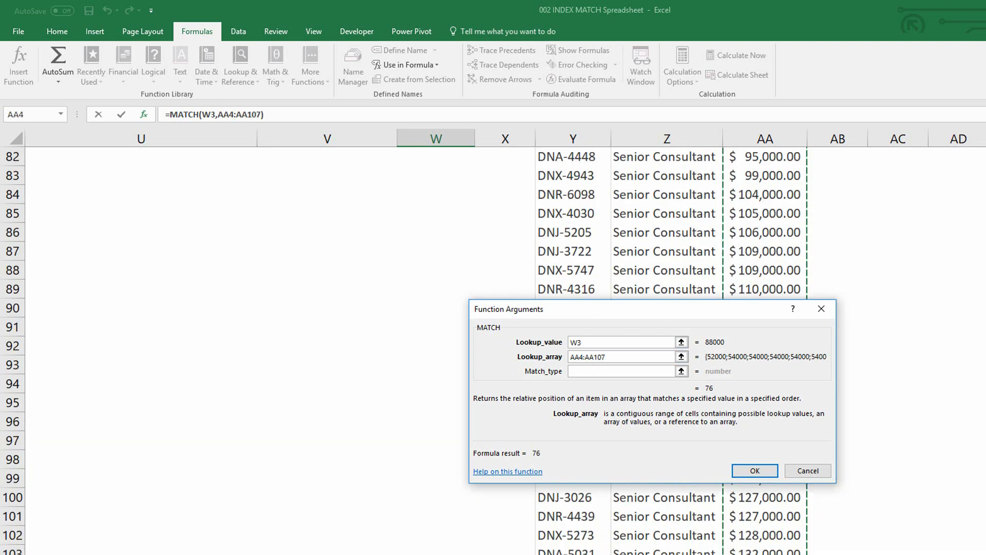
{"action": "scroll", "coordinate": [411, 349], "scroll_direction": "up", "scroll_amount": 20}
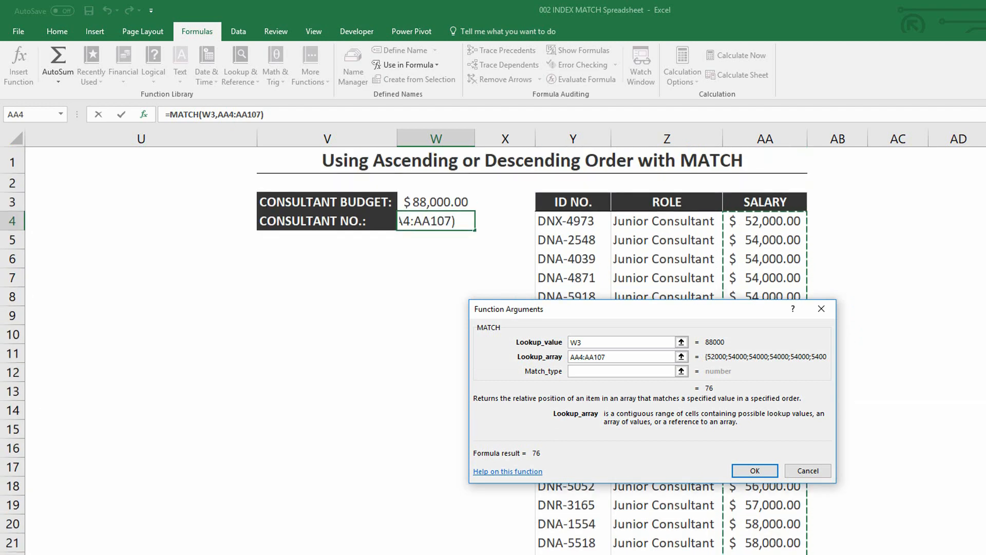
{"action": "left_click", "coordinate": [591, 371]}
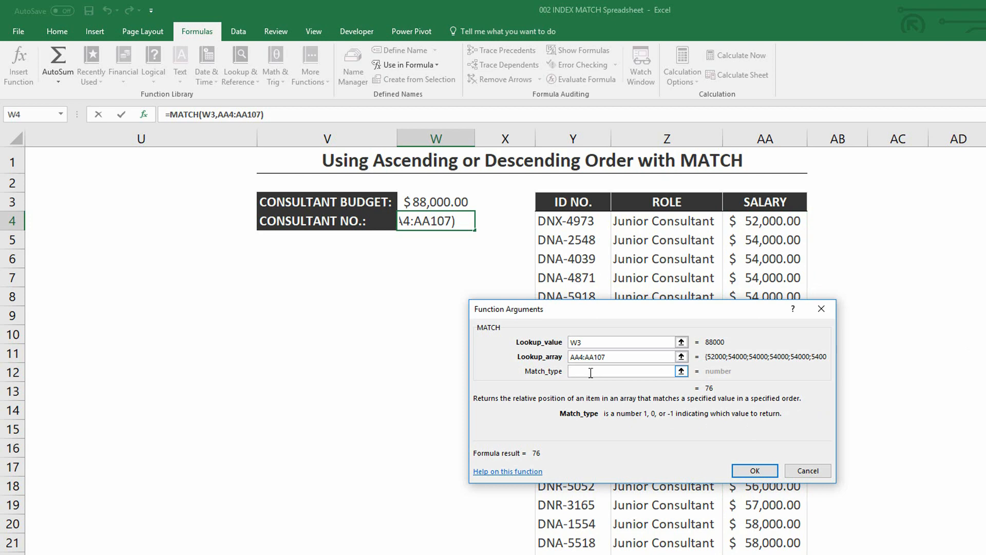
{"action": "type", "text": "1"}
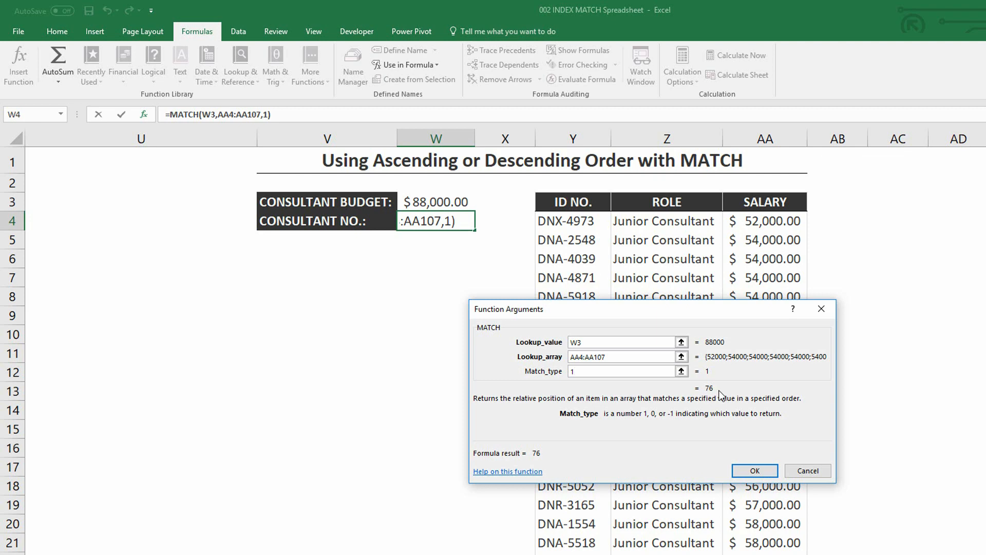
{"action": "left_click", "coordinate": [756, 469]}
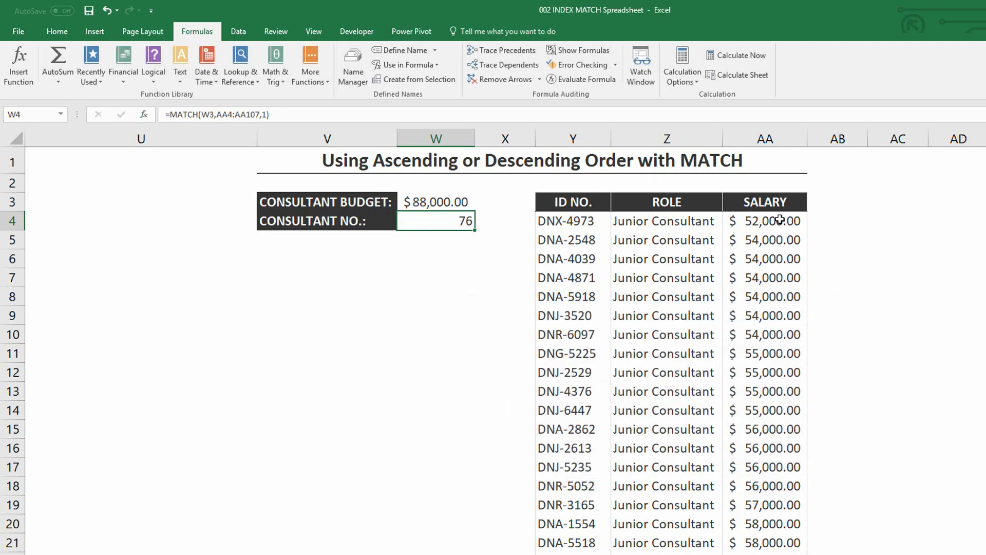
- Select salaries AA4:AA79 to check the position returned by MATCH, and return to the start of the table
{"action": "left_click_drag", "start_coordinate": [784, 217], "coordinate": [761, 475]}
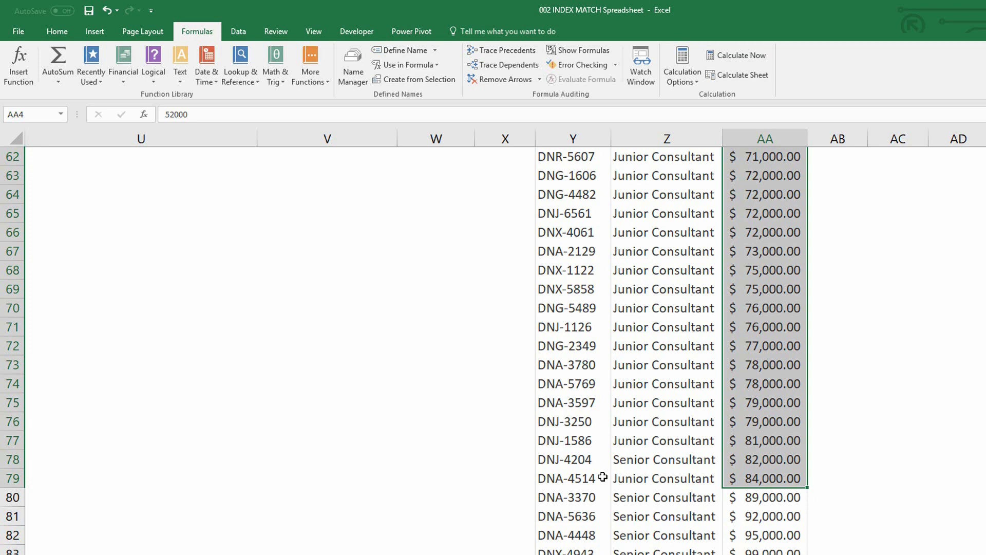
{"action": "scroll", "coordinate": [603, 477], "scroll_direction": "up", "scroll_amount": 14}
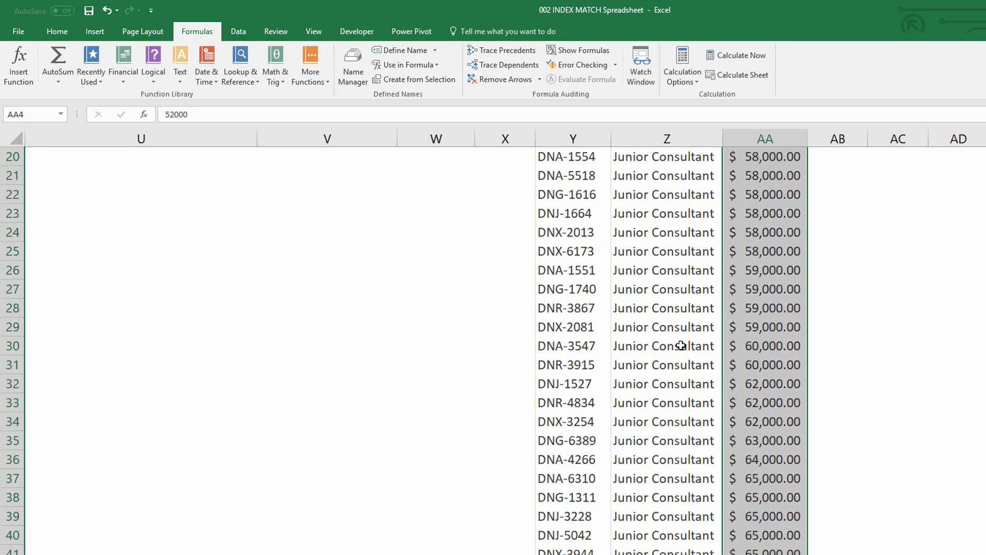
{"action": "left_click", "coordinate": [678, 345]}
{"action": "key", "text": "ctrl+Up"}
{"action": "scroll", "coordinate": [654, 323], "scroll_direction": "up", "scroll_amount": 1}
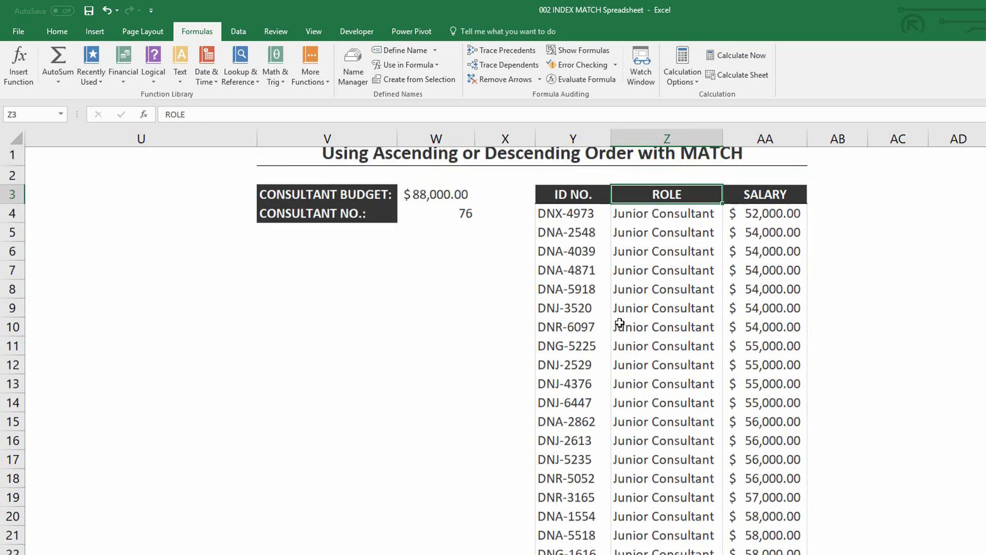
- Open the INDEX sheet and examine the product names, search traffic, conversion, sales, revenue and profit margin columns
{"action": "left_click", "coordinate": [236, 536]}
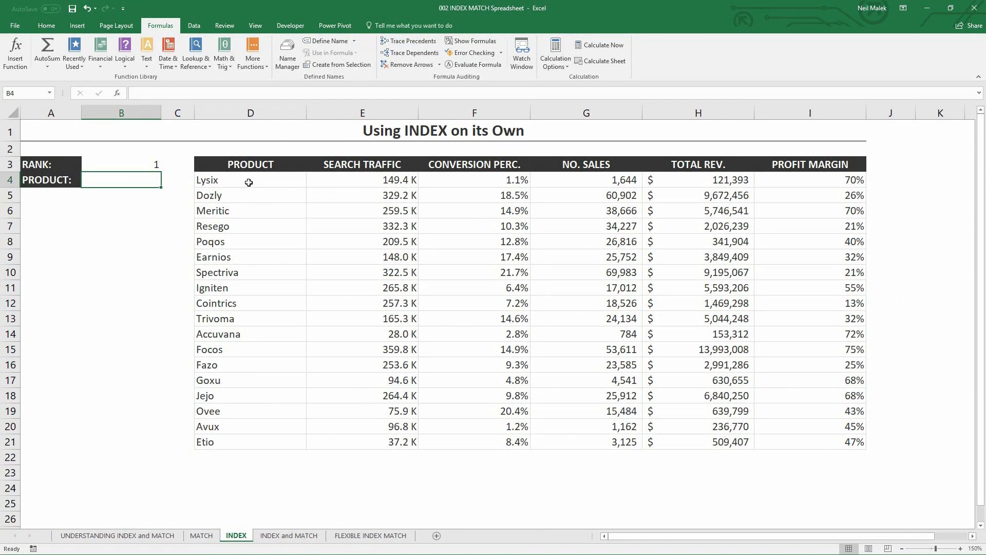
{"action": "left_click_drag", "start_coordinate": [257, 179], "coordinate": [255, 440]}
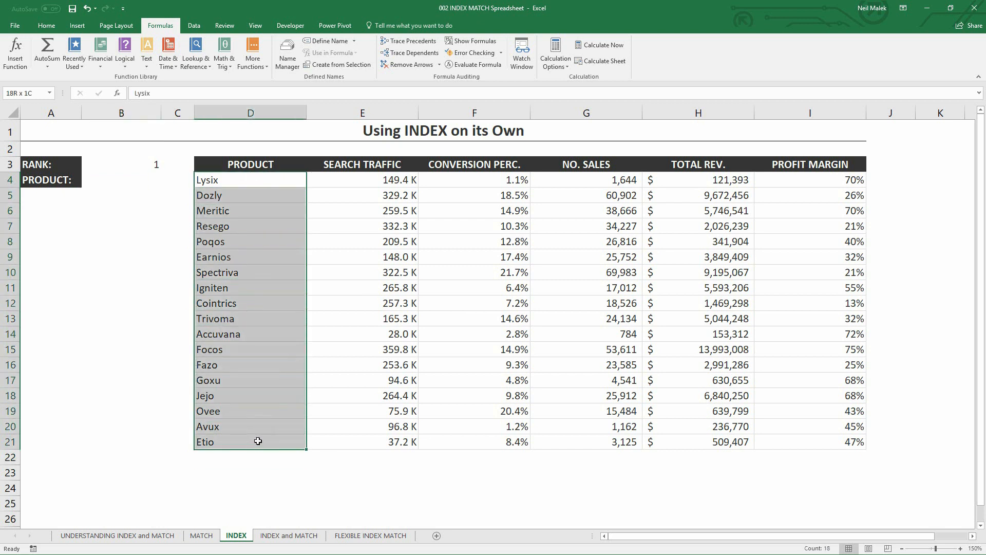
{"action": "left_click", "coordinate": [400, 195]}
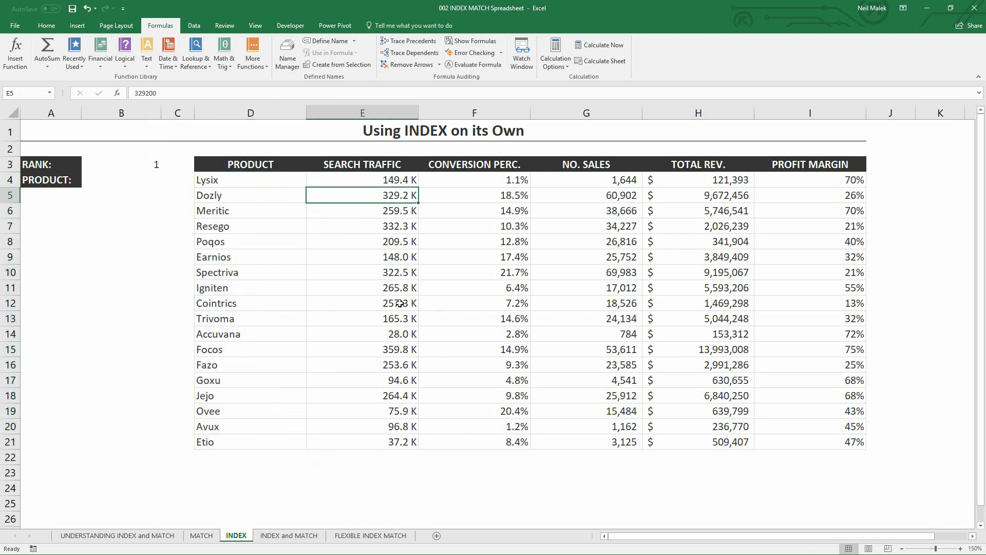
{"action": "left_click", "coordinate": [488, 193]}
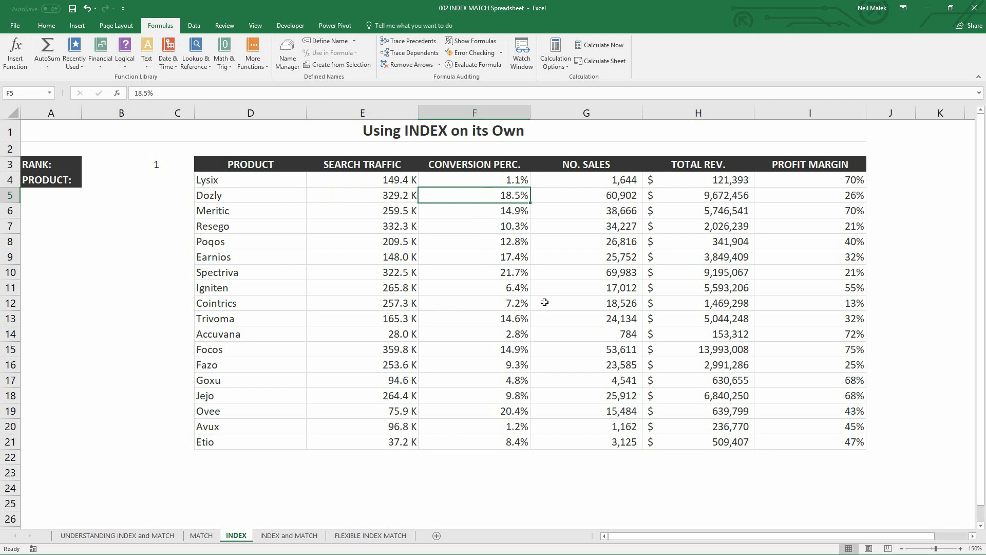
{"action": "left_click", "coordinate": [606, 191]}
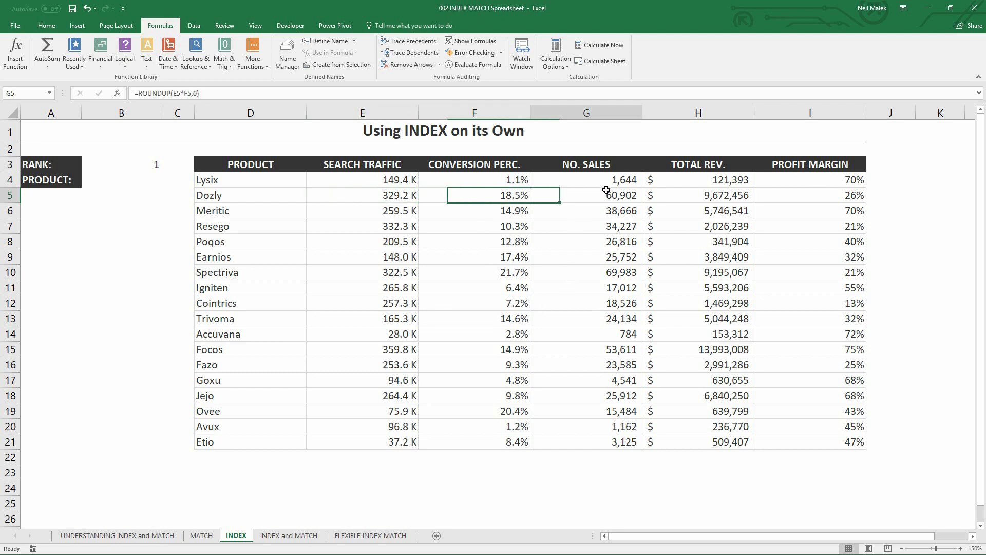
{"action": "left_click", "coordinate": [737, 193]}
{"action": "left_click", "coordinate": [837, 198]}
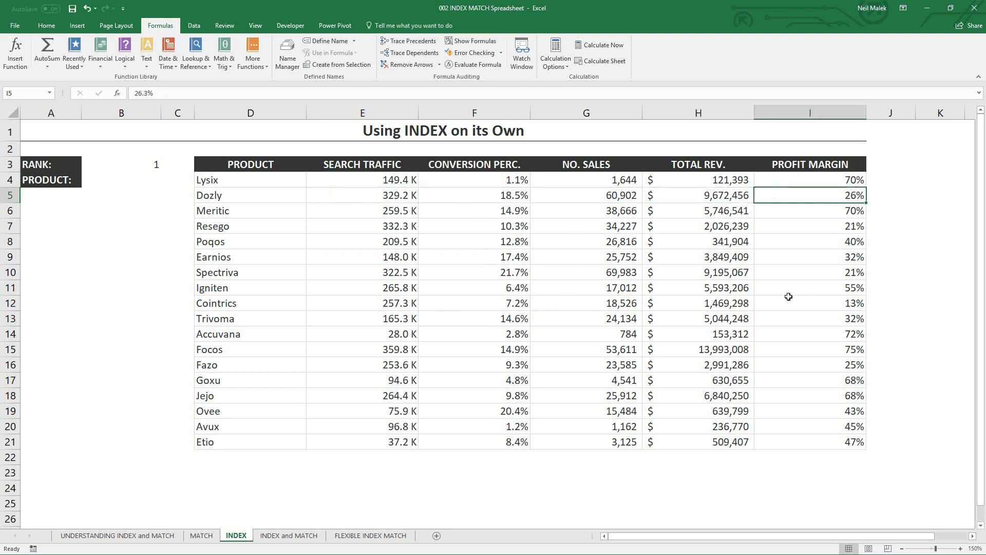
- View the available rank choices for cell B3, keeping rank 1
{"action": "left_click", "coordinate": [136, 159]}
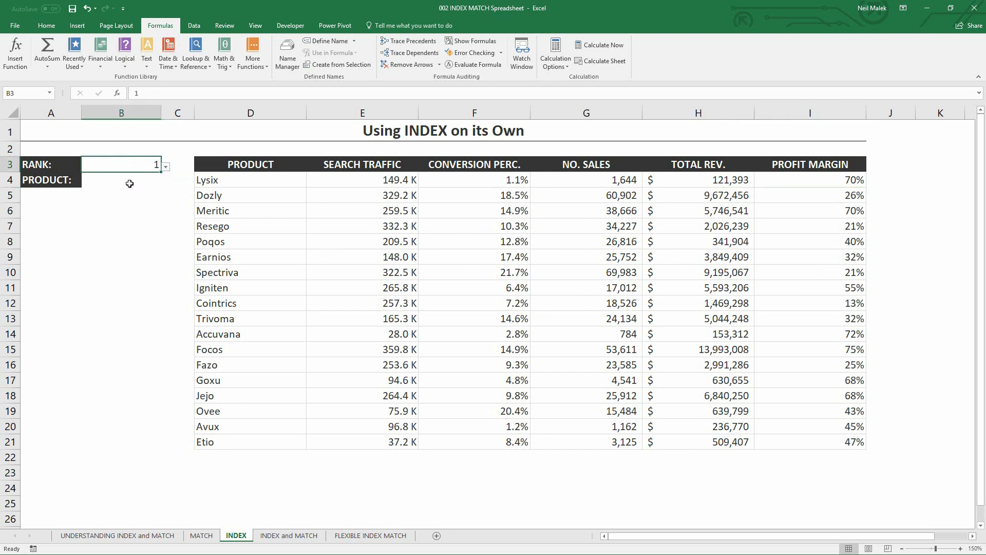
{"action": "left_click", "coordinate": [165, 166]}
{"action": "mouse_move", "coordinate": [163, 198]}
{"action": "left_mouse_down"}
{"action": "mouse_move", "coordinate": [162, 229]}
{"action": "mouse_move", "coordinate": [170, 194]}
{"action": "left_mouse_up"}
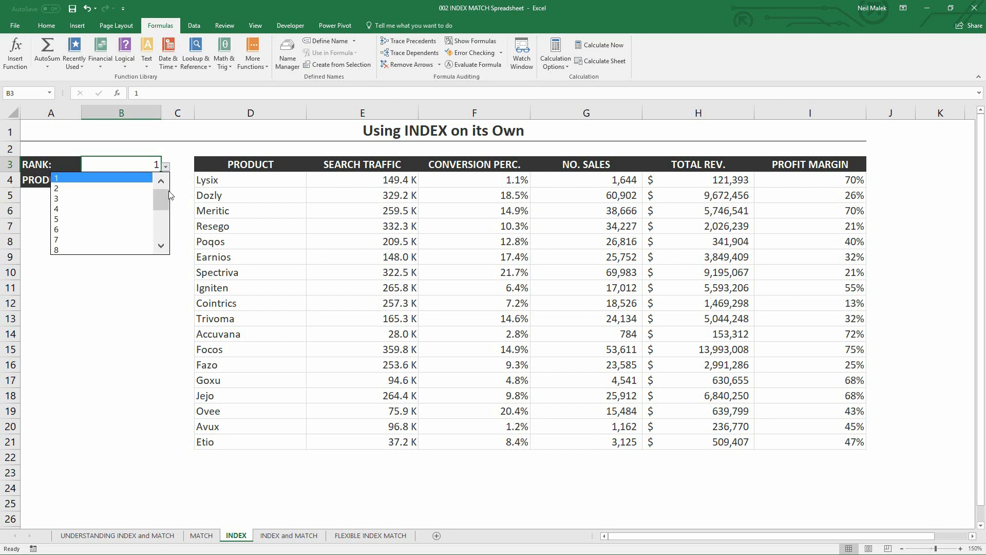
{"action": "left_click", "coordinate": [167, 169]}
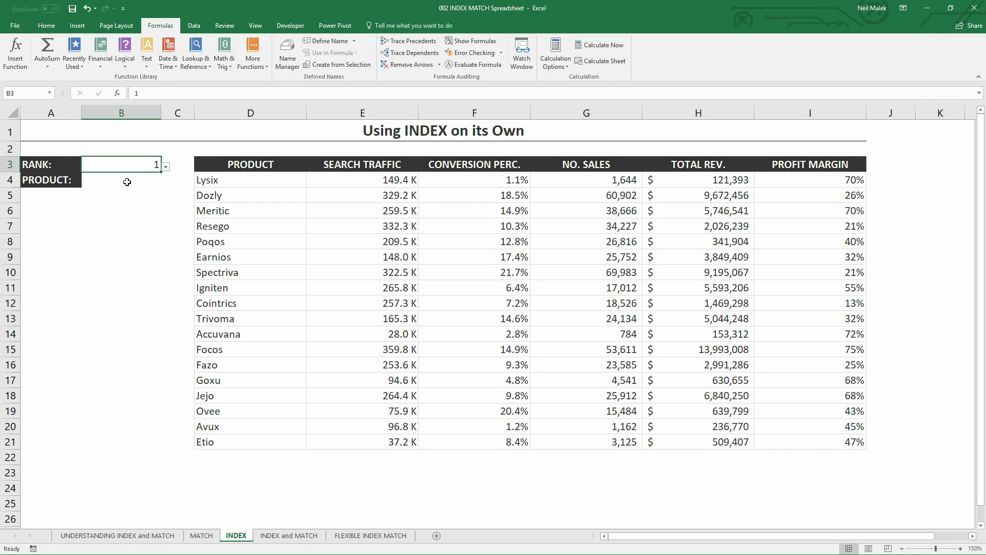
- Enter an INDEX formula in B4 using the array,row_num,column_num form, with products D4:D21 as the array and B3 as the row number
{"action": "key", "text": "Return"}
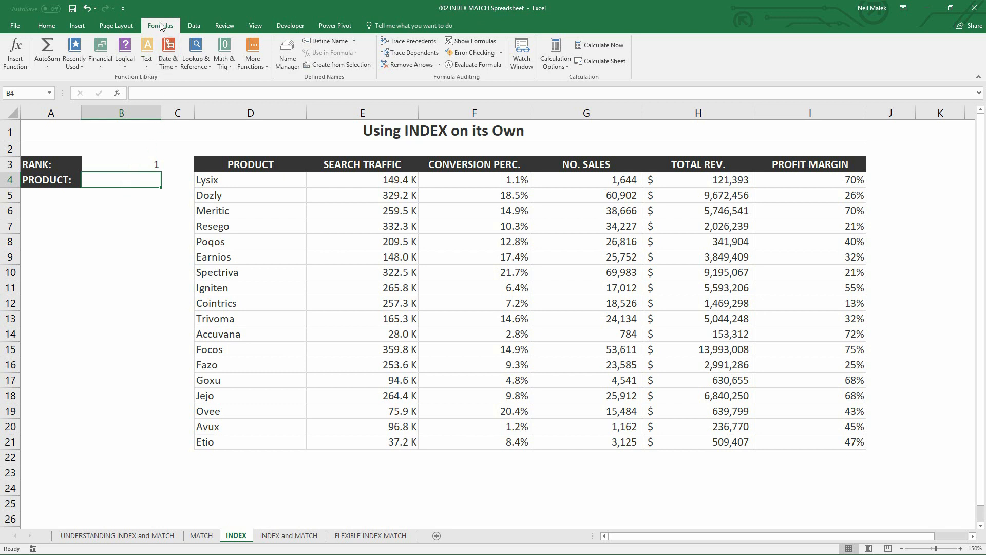
{"action": "left_click", "coordinate": [193, 69]}
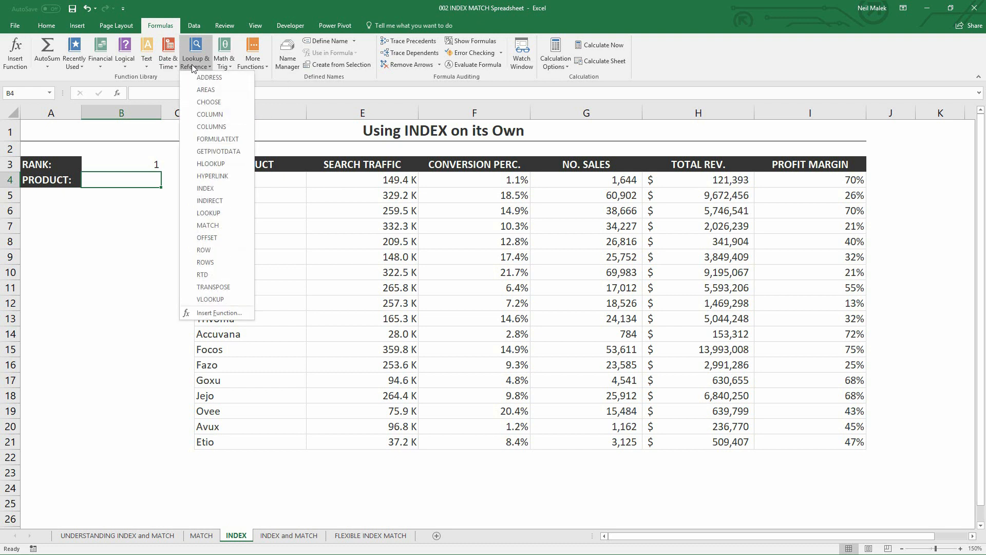
{"action": "left_click", "coordinate": [218, 187]}
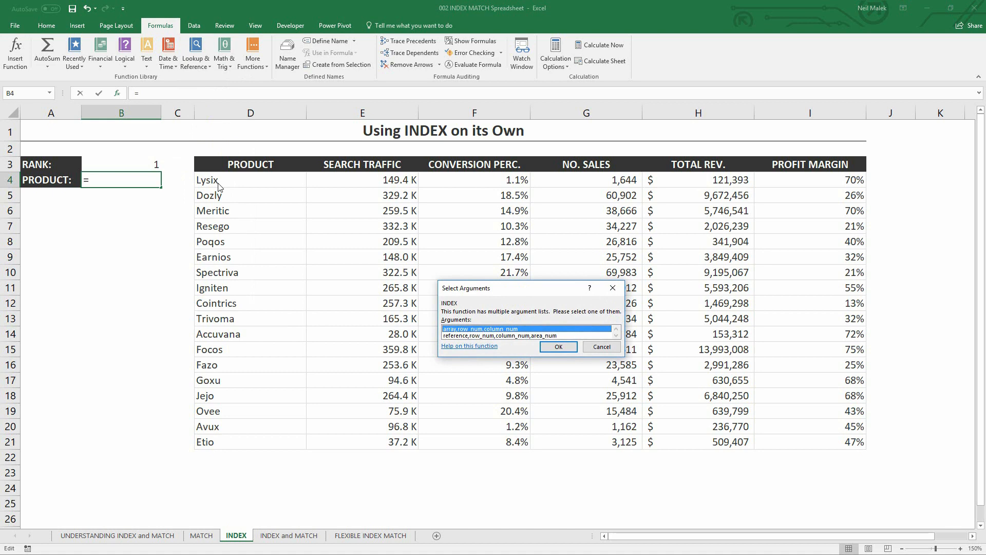
{"action": "left_click", "coordinate": [558, 347]}
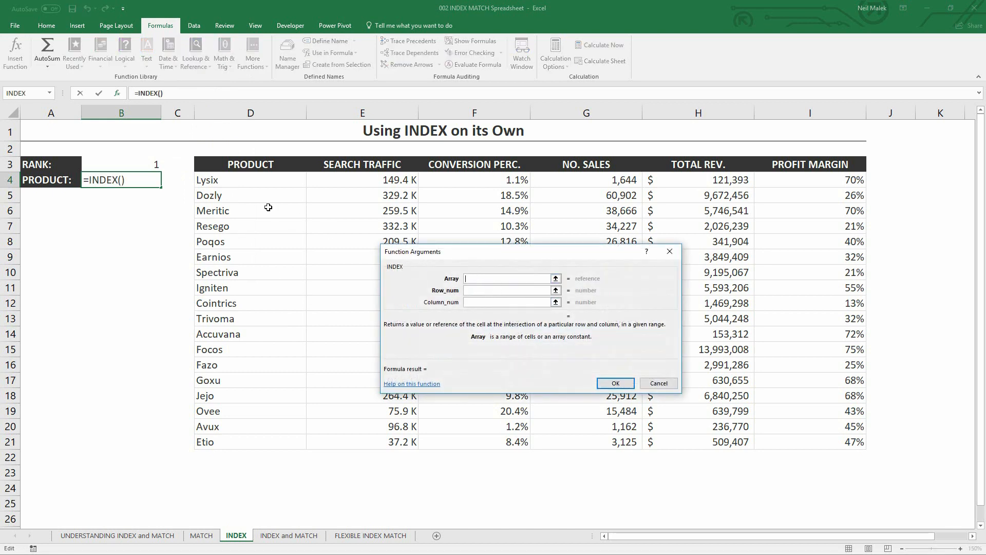
{"action": "left_click_drag", "start_coordinate": [230, 179], "coordinate": [262, 435]}
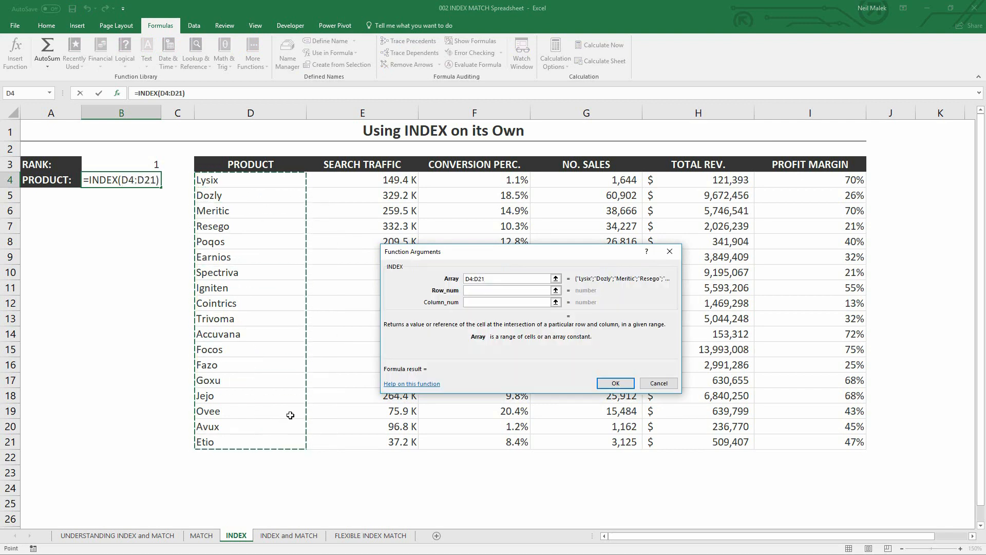
{"action": "left_click", "coordinate": [492, 291]}
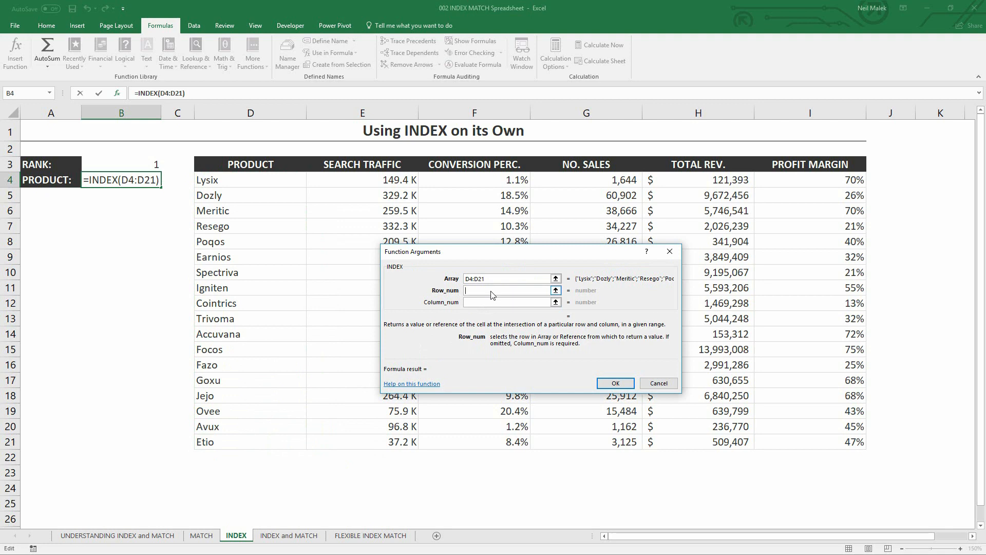
{"action": "left_click", "coordinate": [124, 164]}
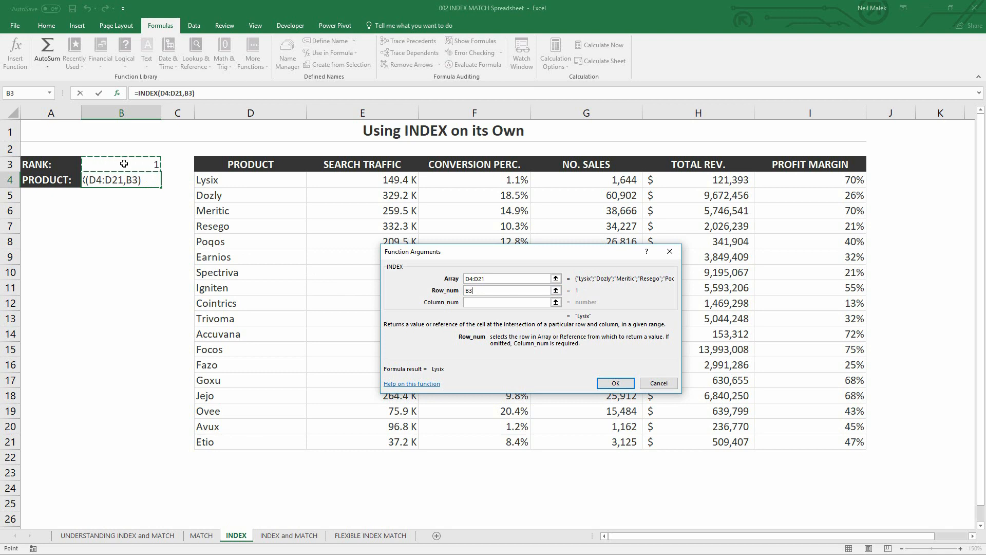
{"action": "left_click", "coordinate": [609, 383]}
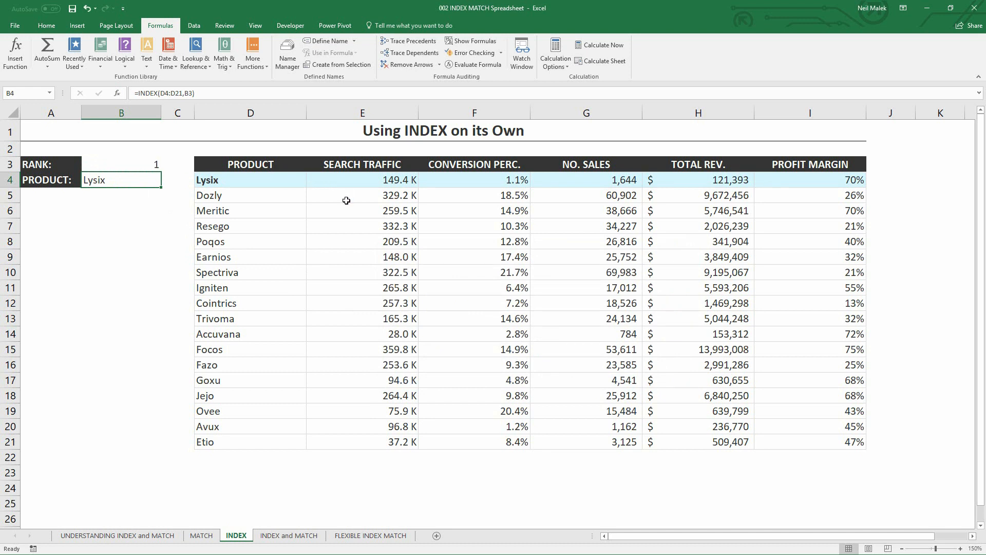
- Sort the product table largest to smallest by number of sales, check the INDEX formula in B4, and re-sort it largest to smallest by profit margin
{"action": "left_click", "coordinate": [589, 199]}
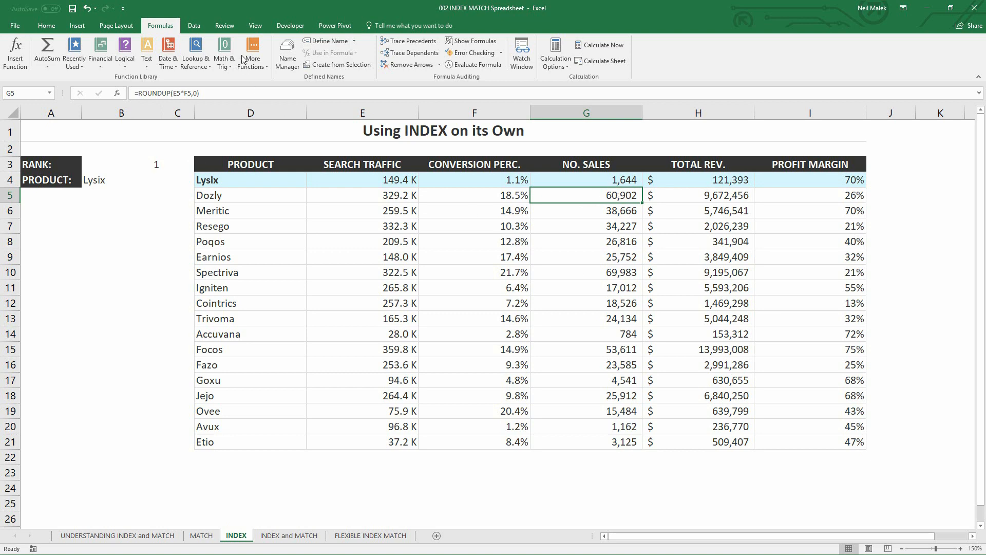
{"action": "left_click", "coordinate": [193, 26]}
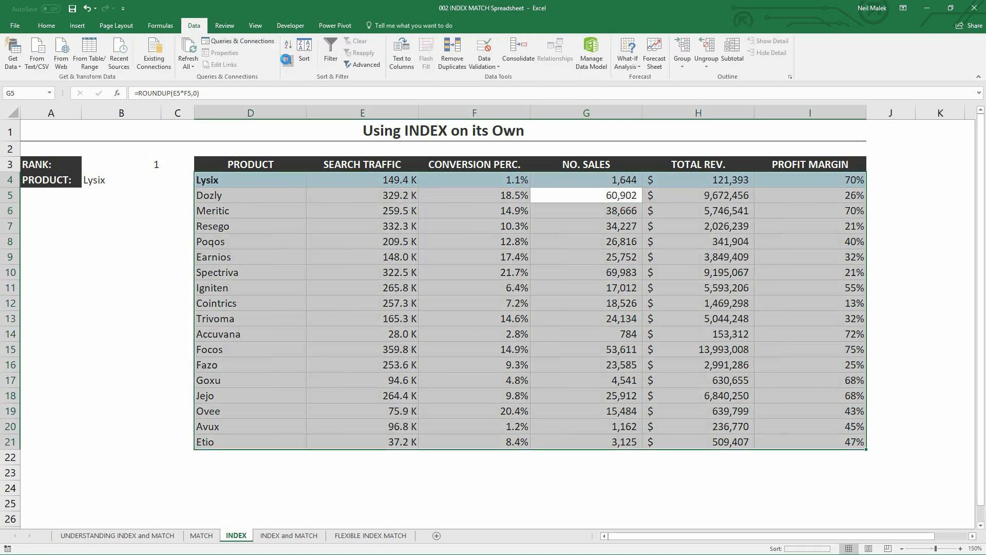
{"action": "left_click", "coordinate": [288, 60]}
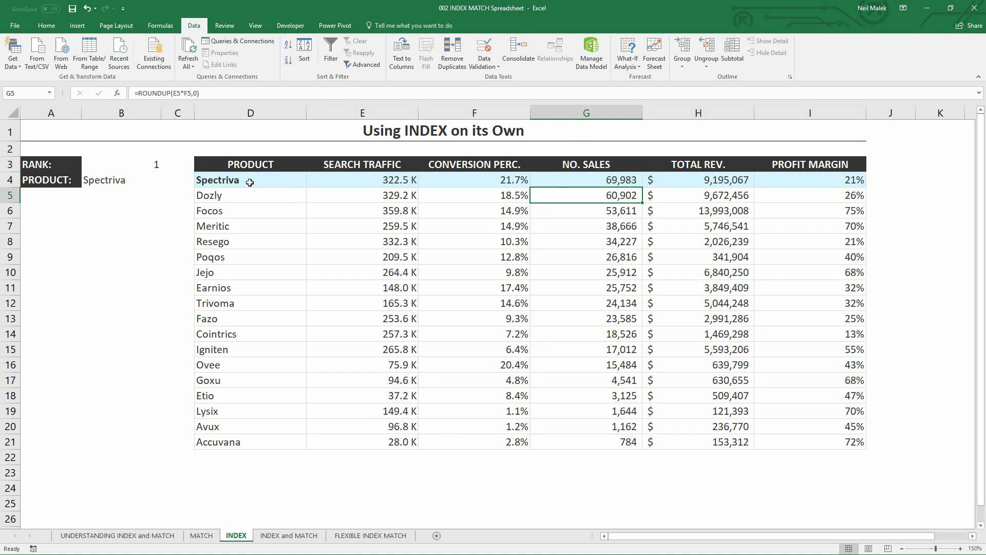
{"action": "left_click", "coordinate": [121, 182]}
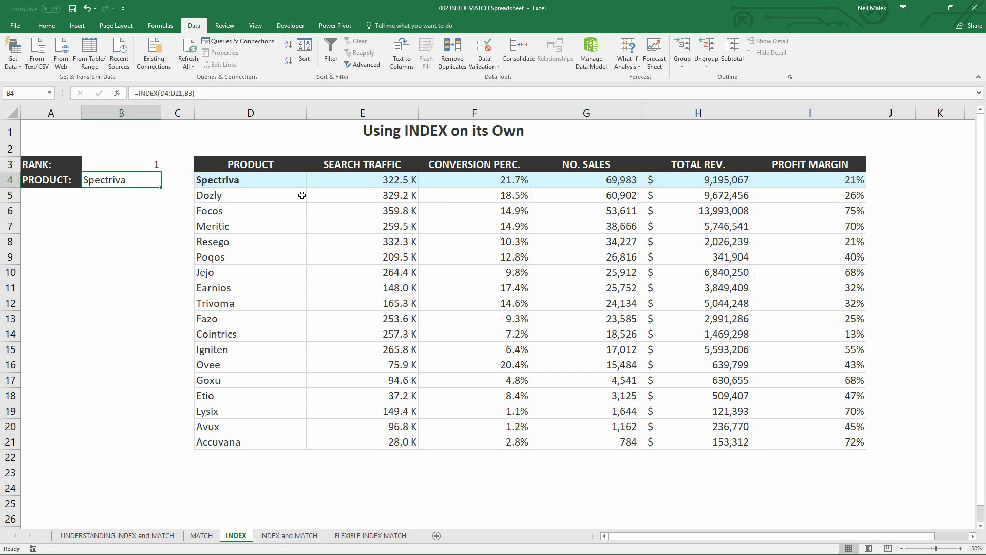
{"action": "left_click", "coordinate": [797, 183]}
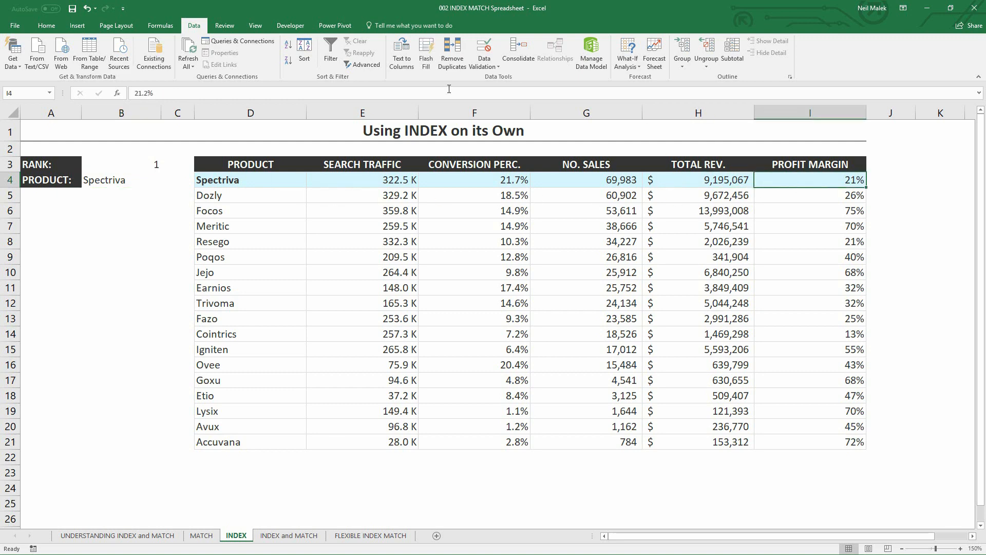
{"action": "left_click", "coordinate": [289, 60]}
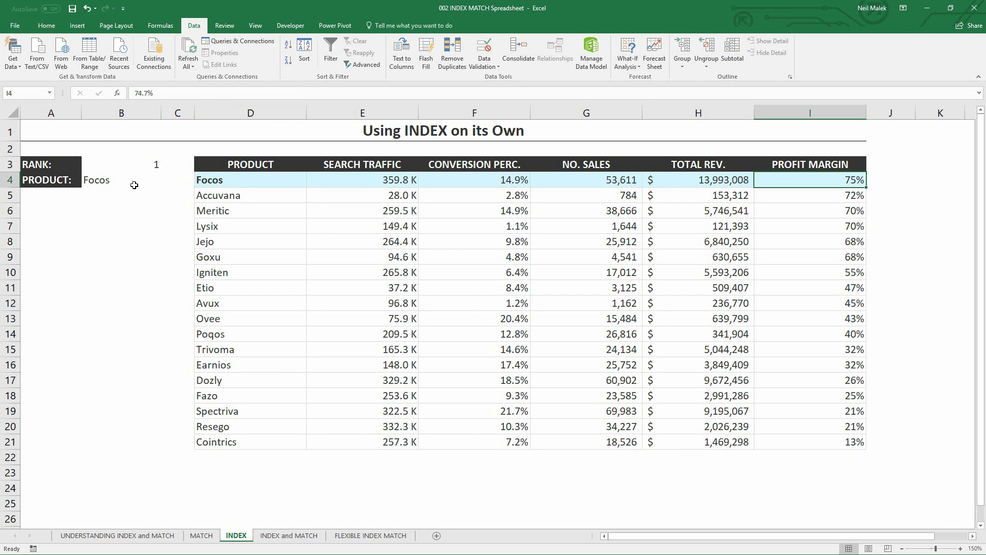
- Set the rank in B3 to 4 and sort the product table by search traffic from largest to smallest
{"action": "left_click", "coordinate": [139, 165]}
{"action": "left_click", "coordinate": [166, 167]}
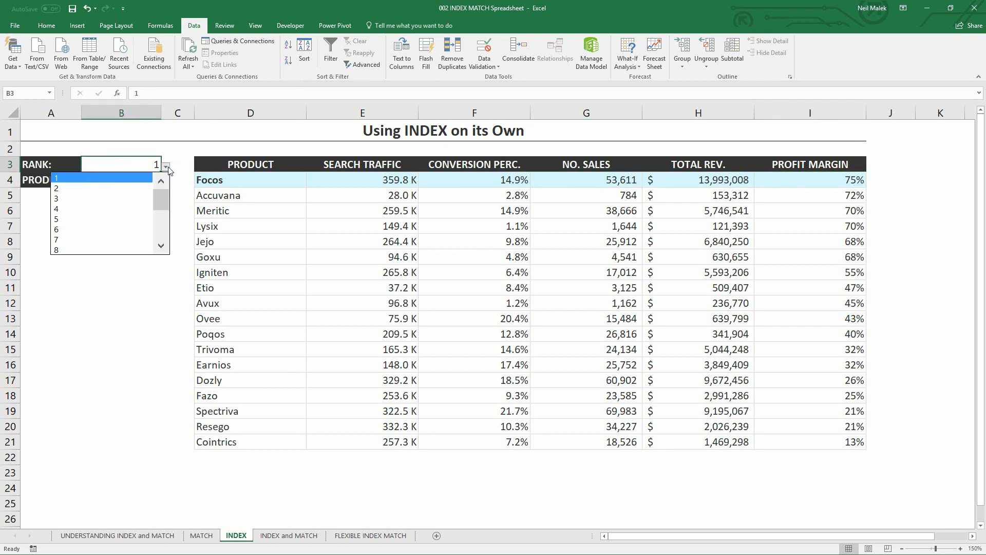
{"action": "left_click", "coordinate": [132, 209]}
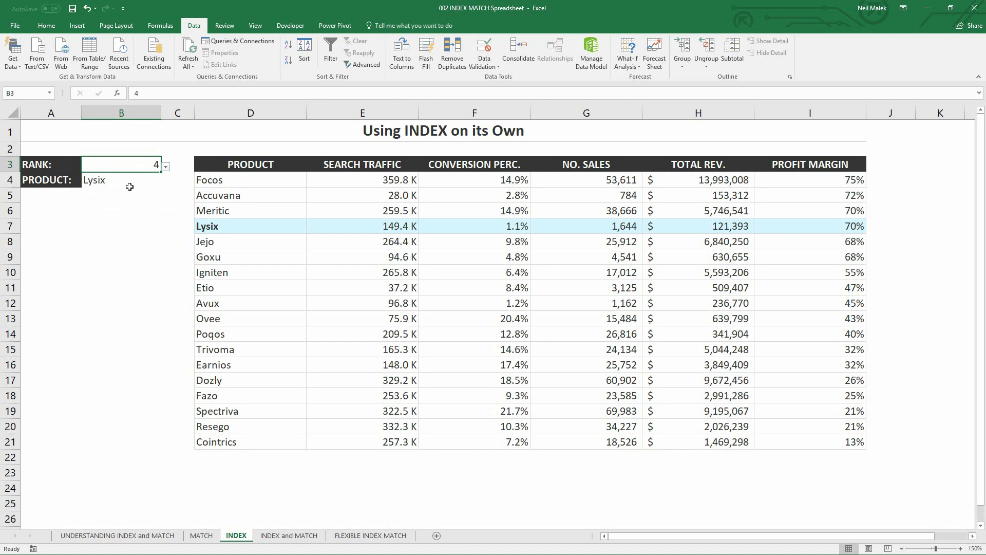
{"action": "left_click", "coordinate": [379, 188]}
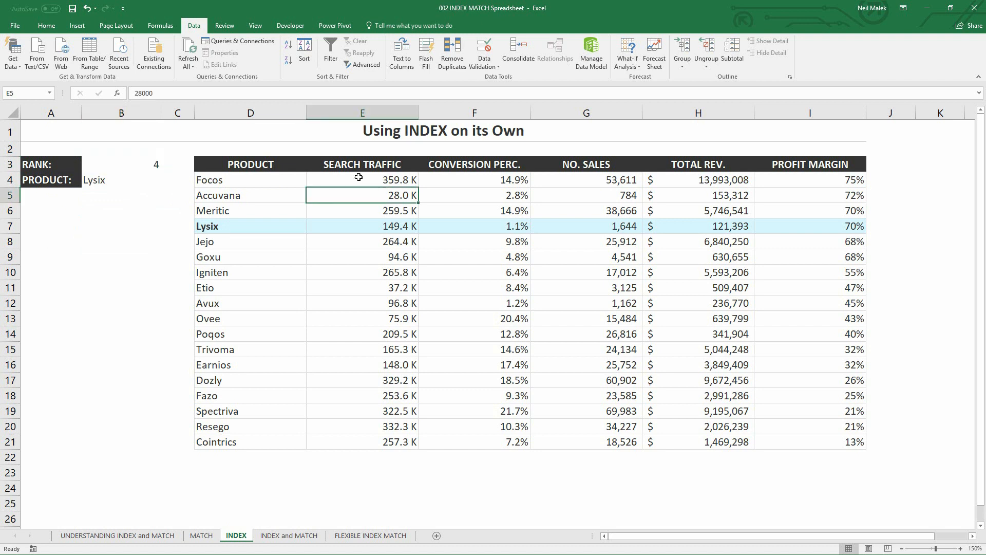
{"action": "left_click", "coordinate": [288, 60]}
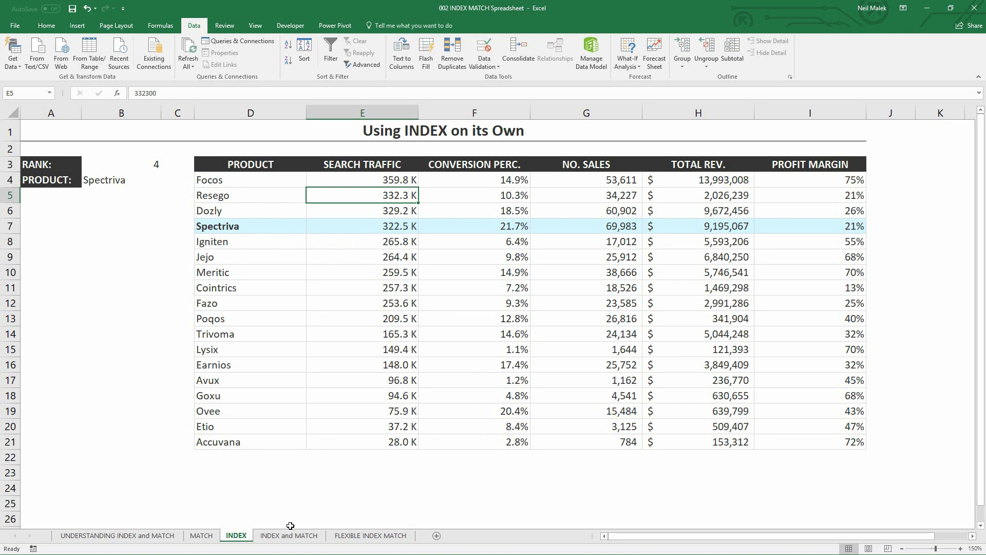
- Open the INDEX and MATCH sheet and examine how the account numbers and names in columns H and I relate to the account names in column A
{"action": "left_click", "coordinate": [289, 537]}
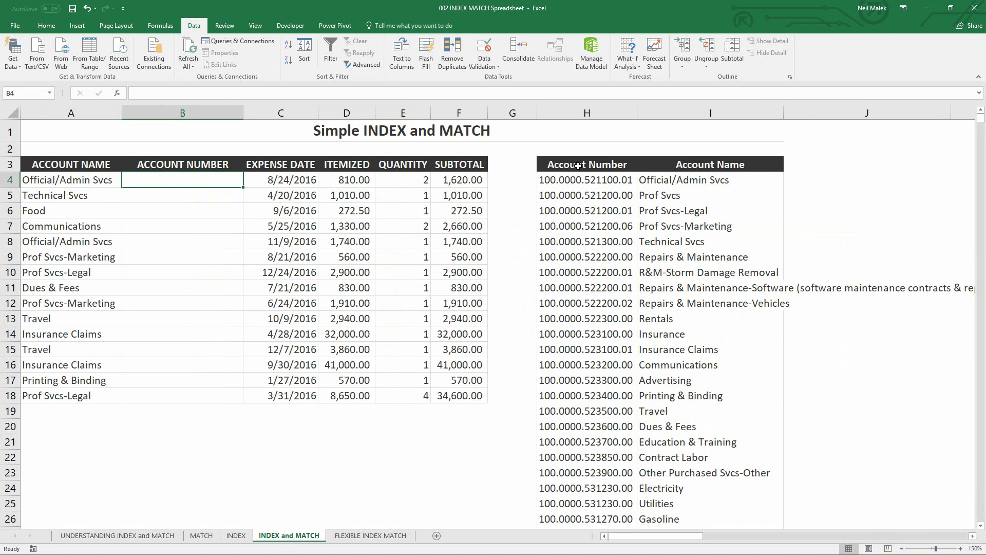
{"action": "left_click_drag", "start_coordinate": [578, 166], "coordinate": [580, 458]}
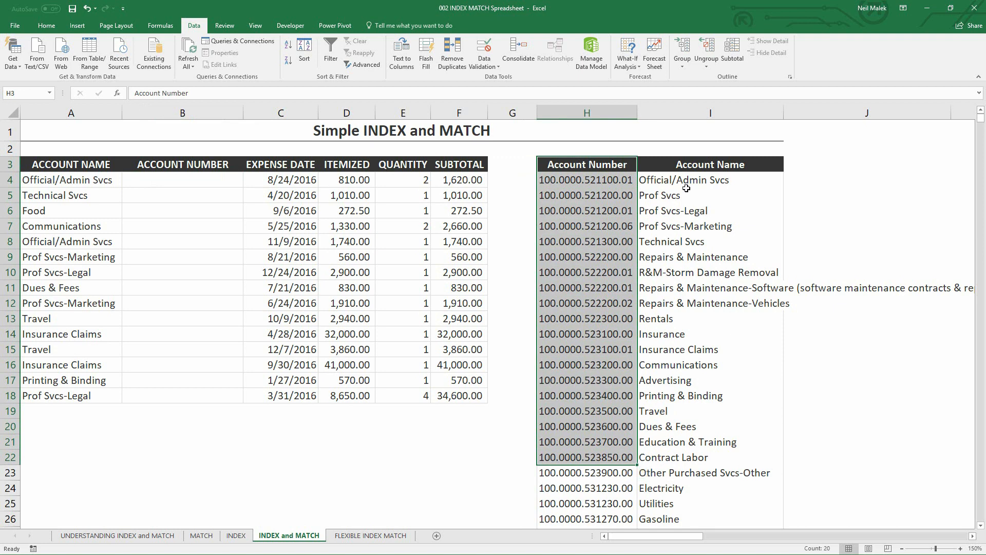
{"action": "left_click_drag", "start_coordinate": [686, 166], "coordinate": [701, 443]}
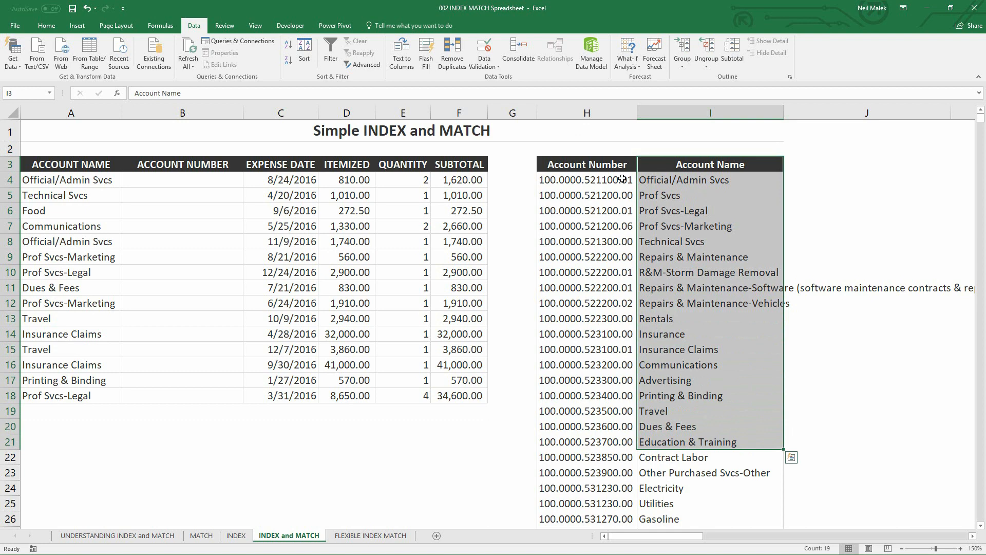
{"action": "left_click", "coordinate": [683, 182]}
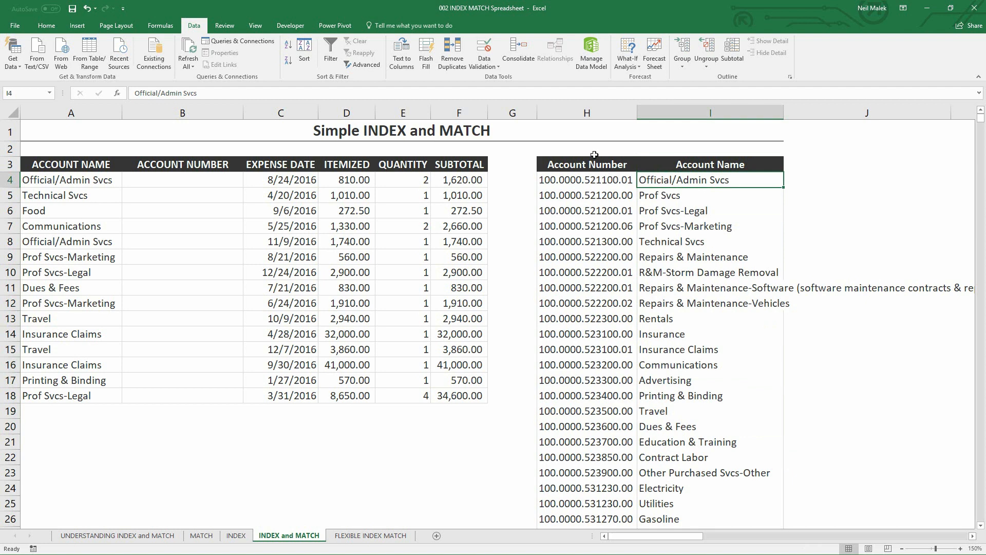
{"action": "left_click", "coordinate": [590, 113]}
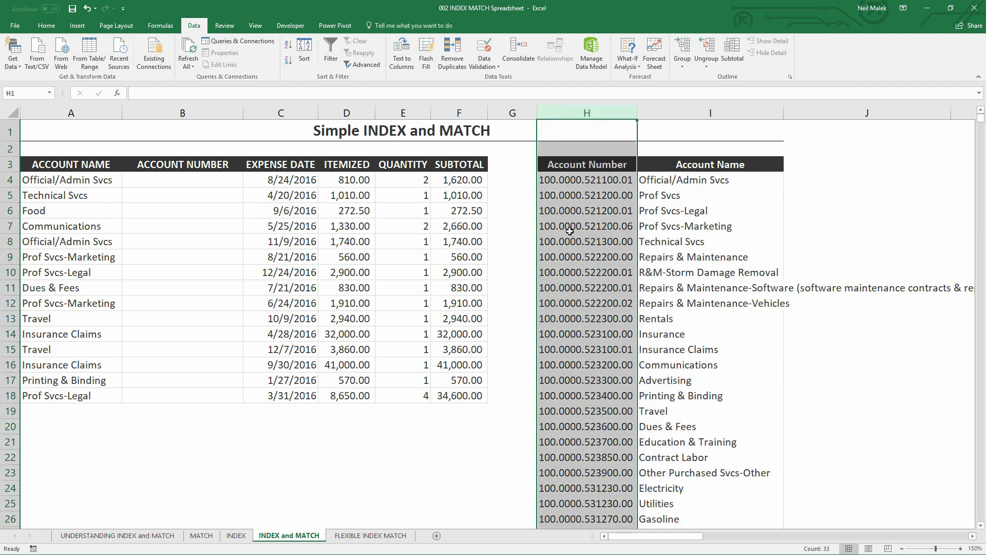
{"action": "left_click", "coordinate": [703, 113]}
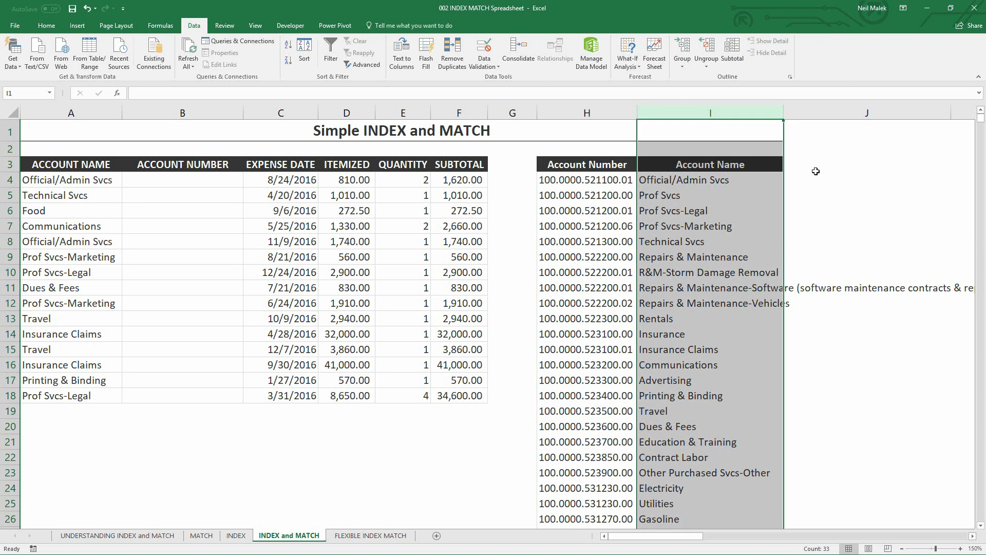
{"action": "left_click", "coordinate": [608, 211]}
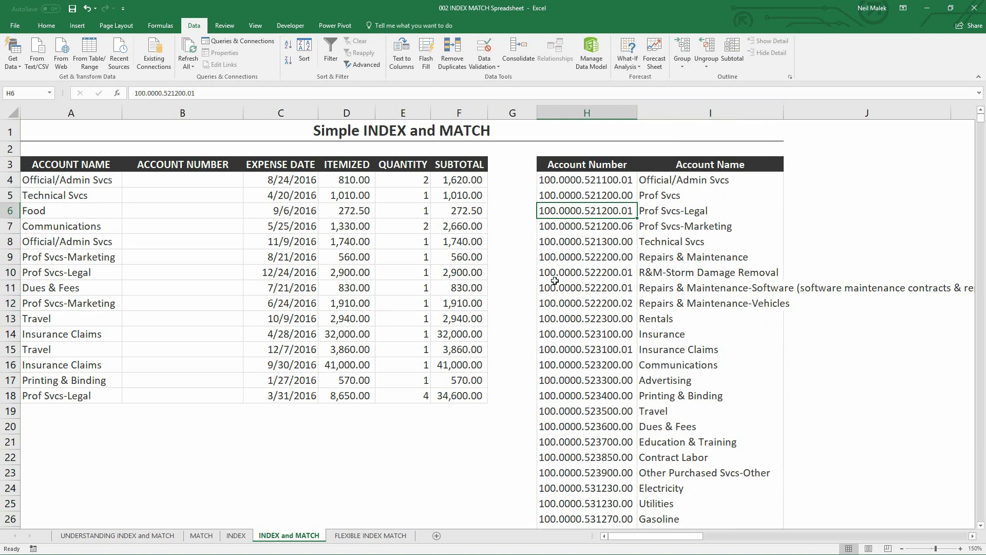
{"action": "left_click", "coordinate": [79, 180]}
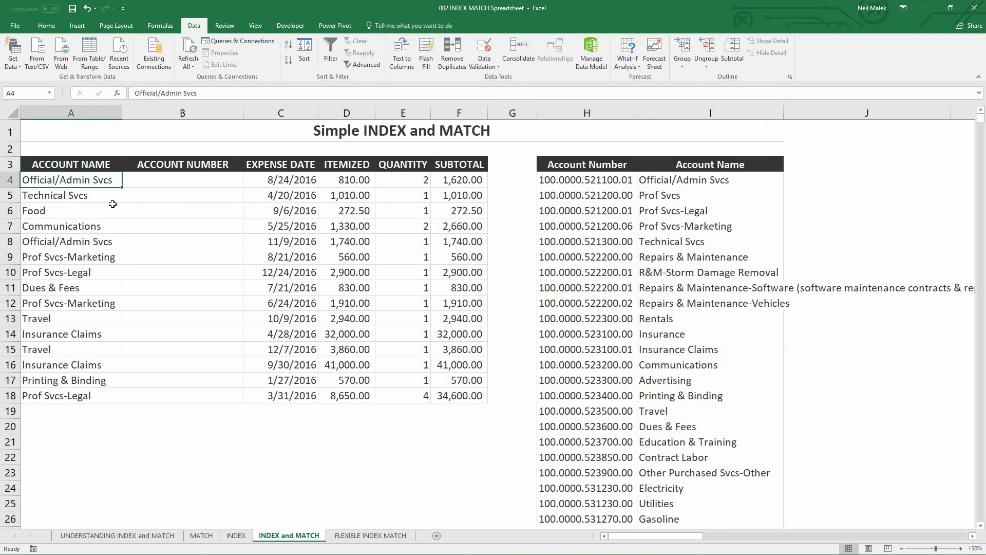
{"action": "left_click", "coordinate": [600, 183]}
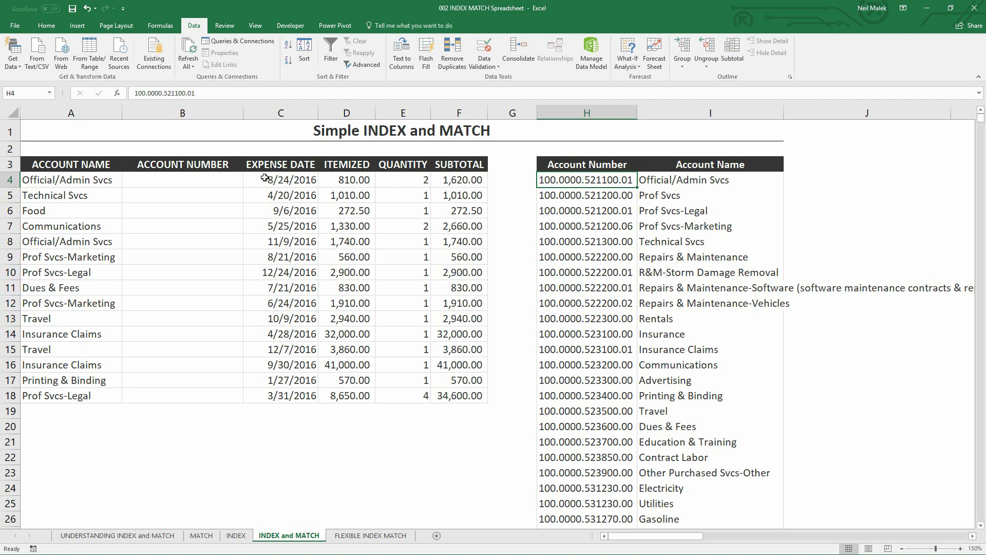
- Start an INDEX formula in B4 using the array,row_num,column_num form, with the absolute range $H$4:$I$35 as the array
{"action": "left_click", "coordinate": [208, 177]}
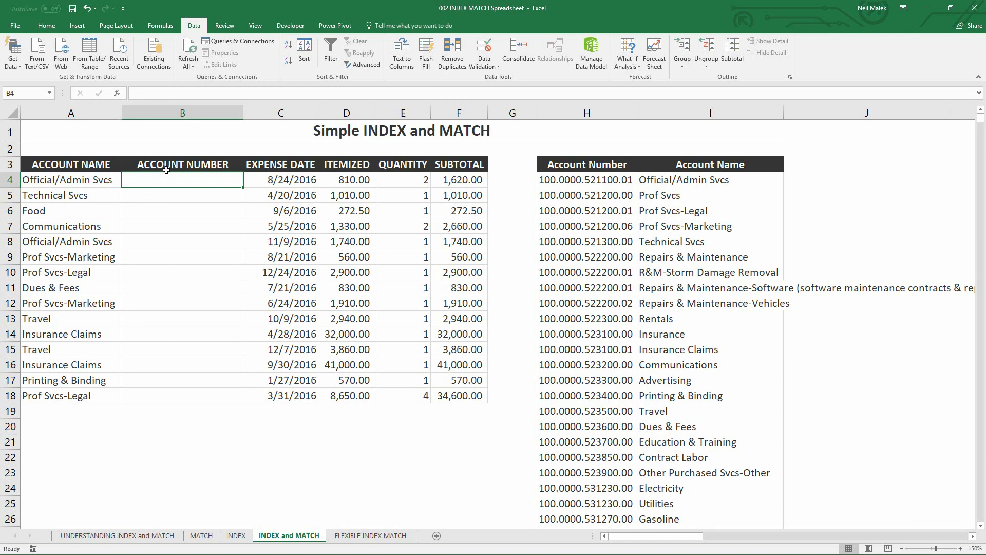
{"action": "left_click", "coordinate": [157, 28]}
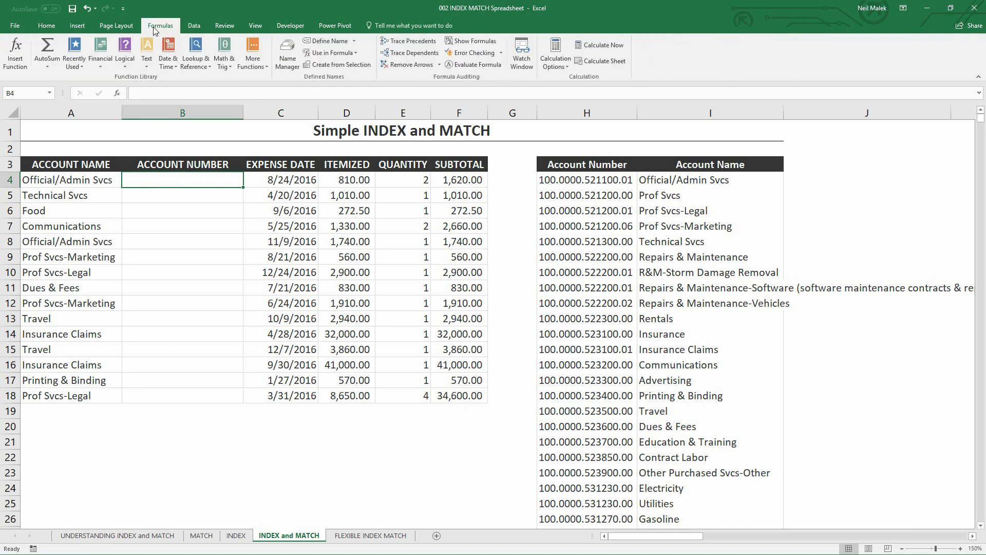
{"action": "left_click", "coordinate": [208, 66]}
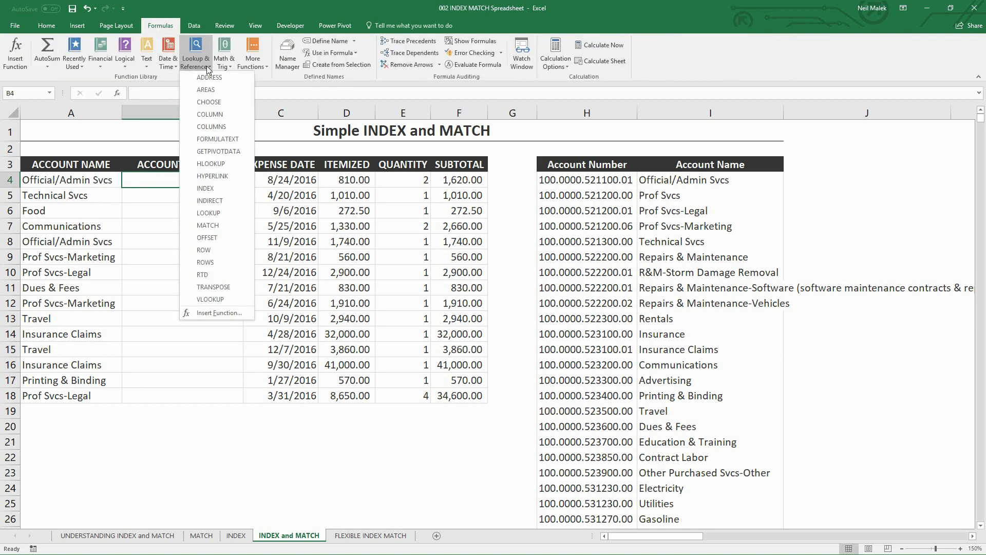
{"action": "left_click", "coordinate": [234, 188]}
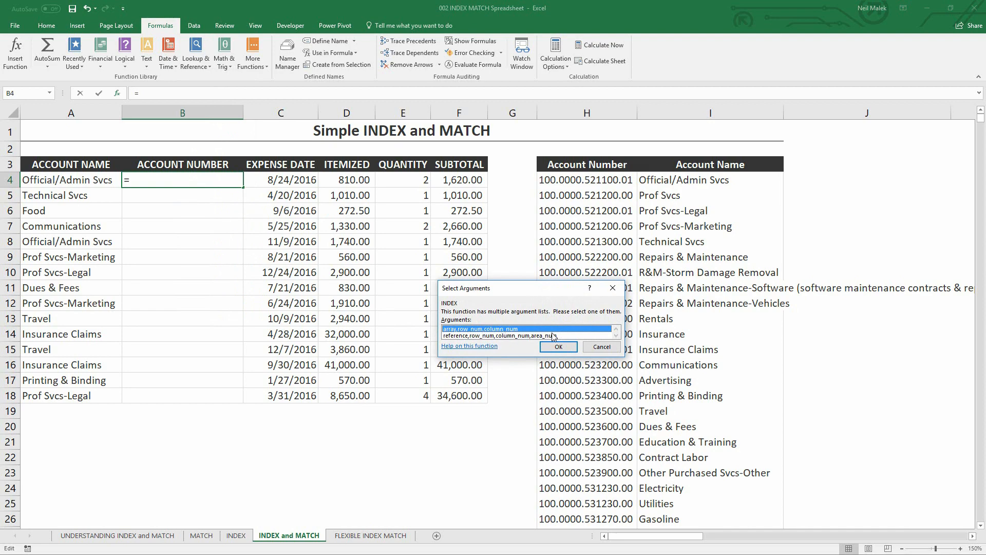
{"action": "left_click", "coordinate": [561, 348]}
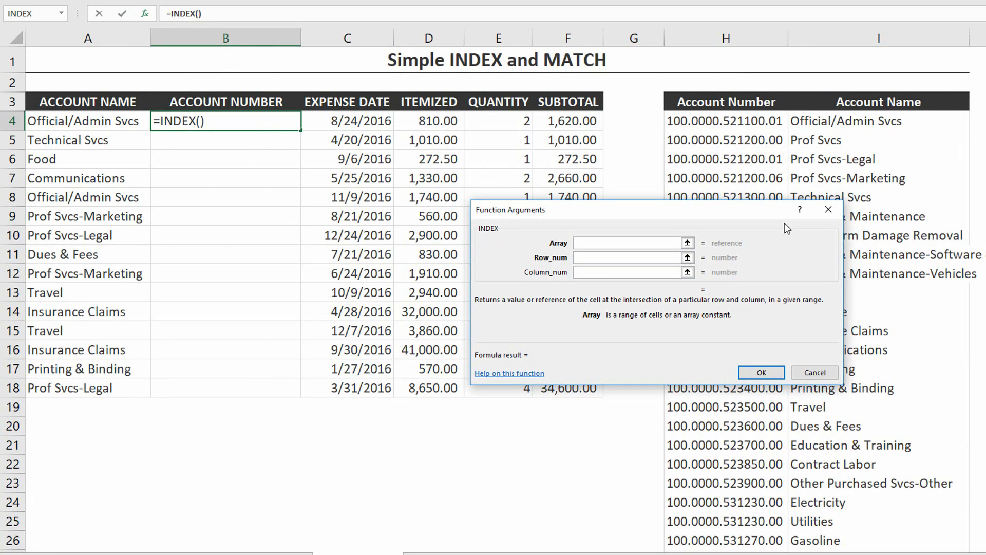
{"action": "left_click", "coordinate": [737, 121]}
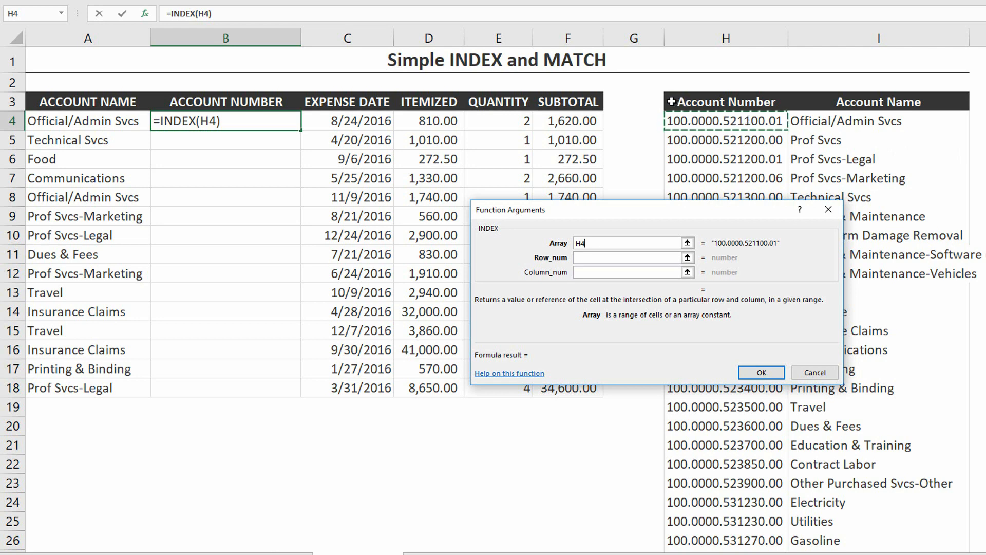
{"action": "key", "text": "shift+Right"}
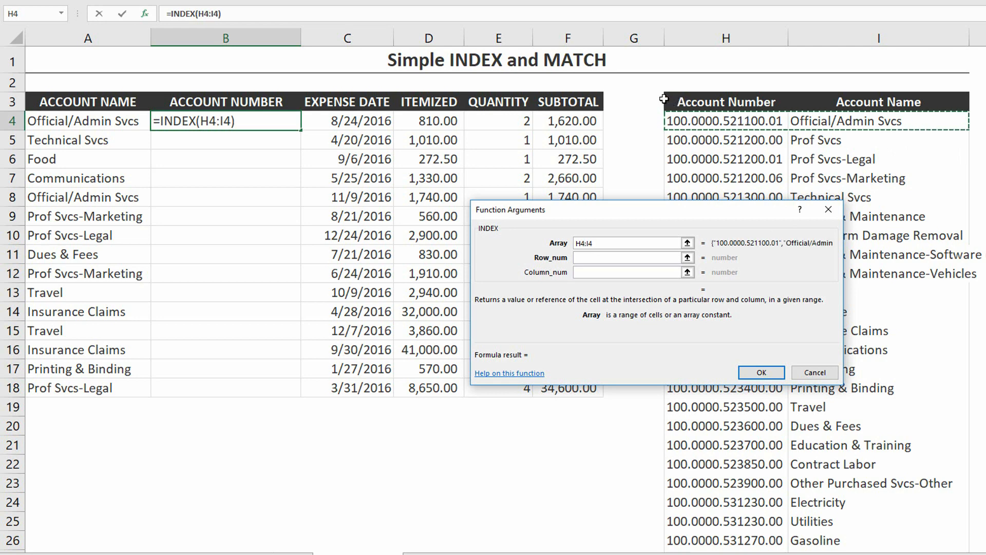
{"action": "key", "text": "ctrl+shift+Down"}
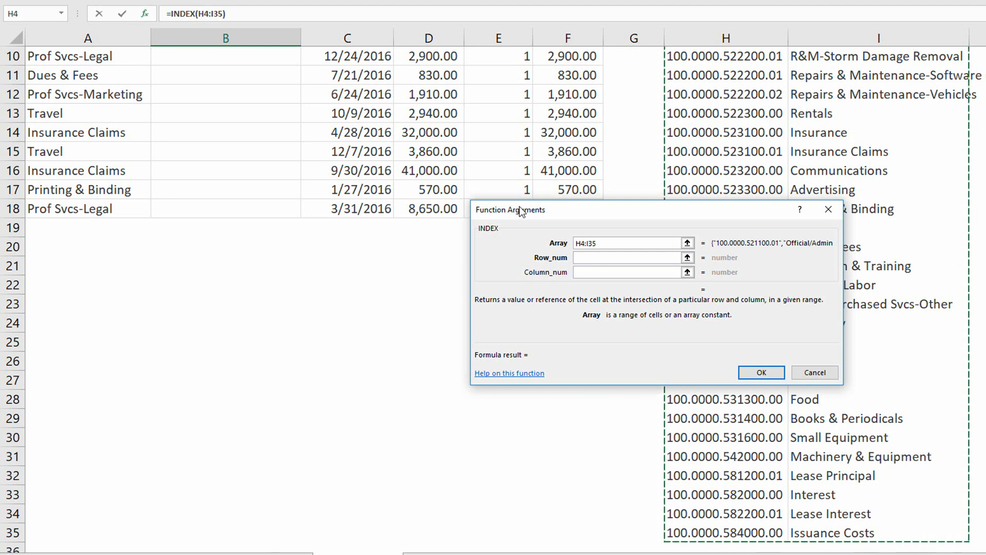
{"action": "scroll", "coordinate": [391, 265], "scroll_direction": "up", "scroll_amount": 3}
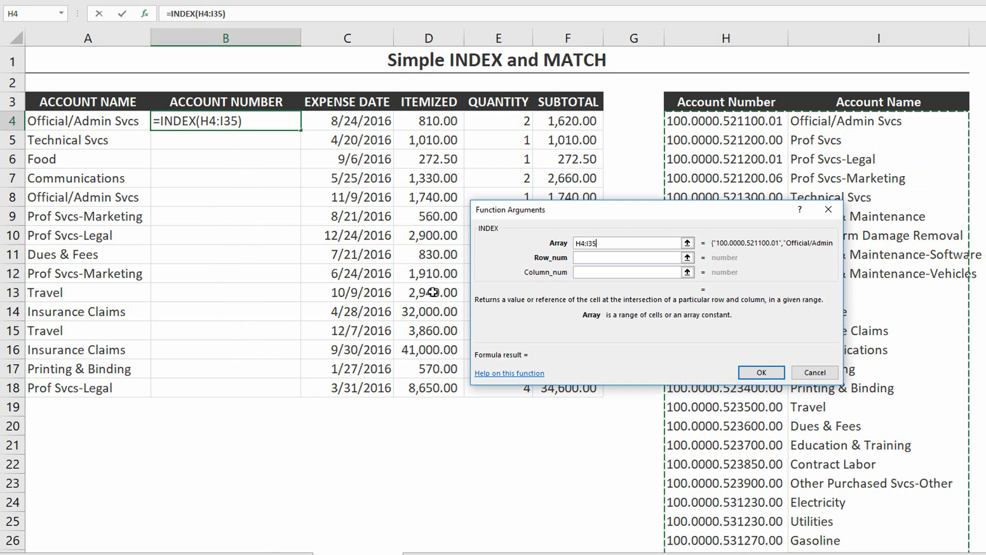
{"action": "key", "text": "F4"}
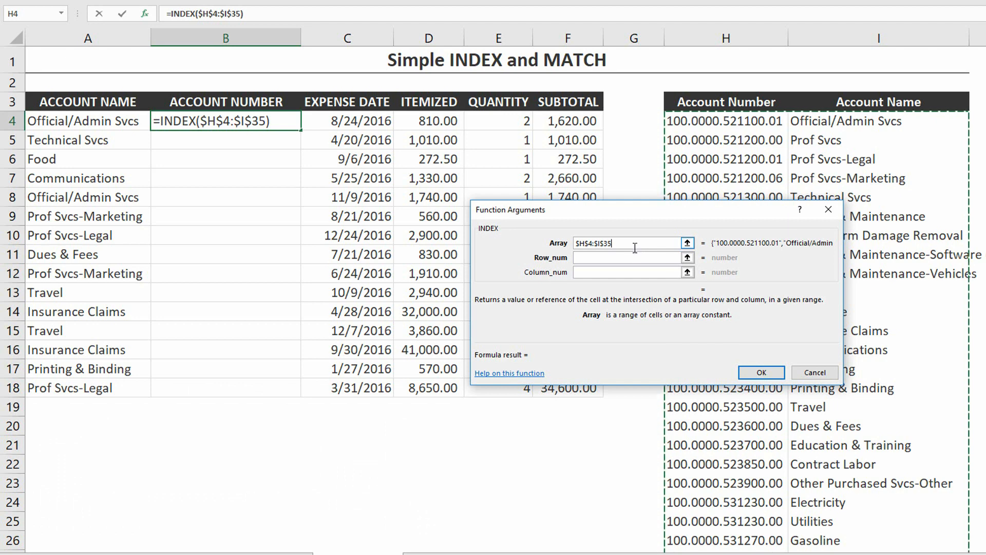
- Nest a MATCH function as the INDEX row number and set its lookup value to A4
{"action": "left_click", "coordinate": [619, 260]}
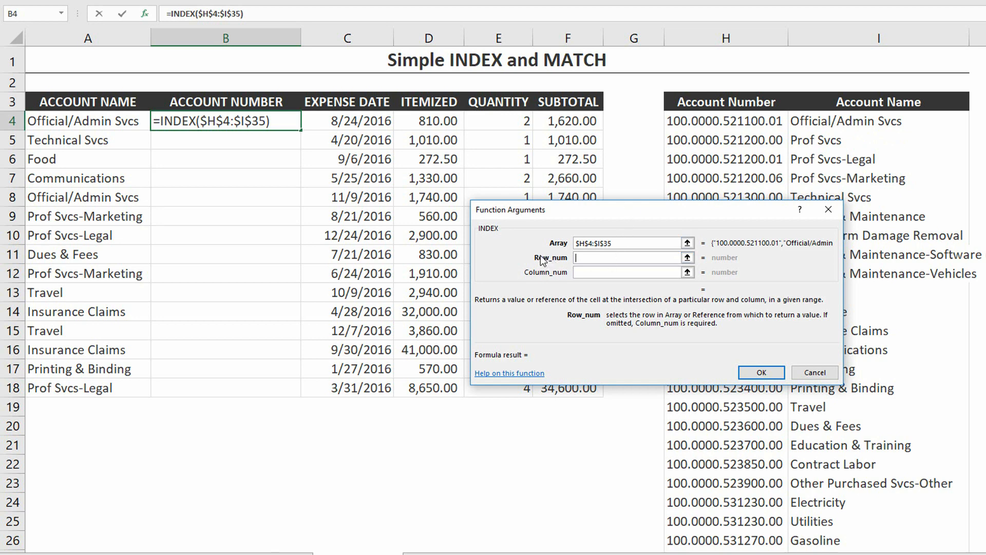
{"action": "type", "text": "MATCH("}
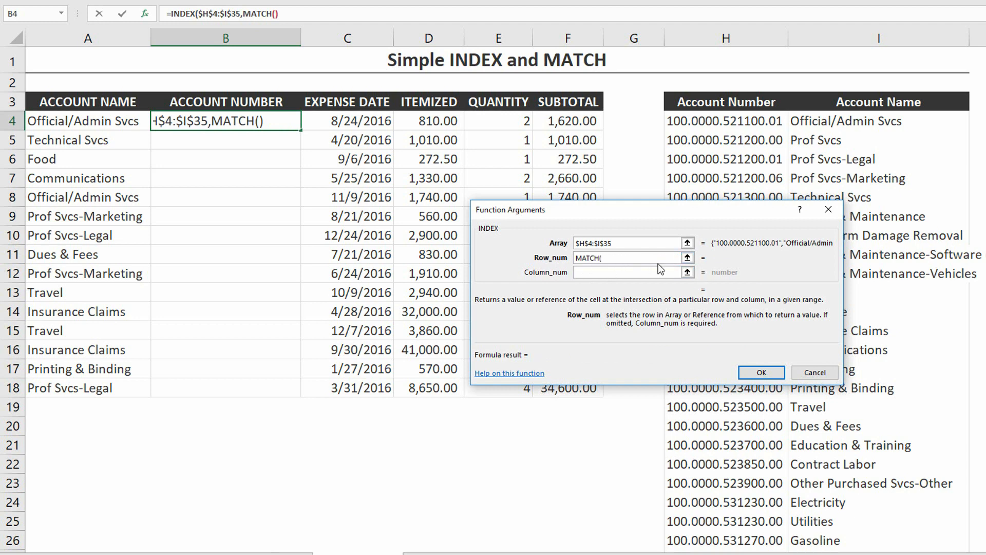
{"action": "left_click", "coordinate": [266, 13]}
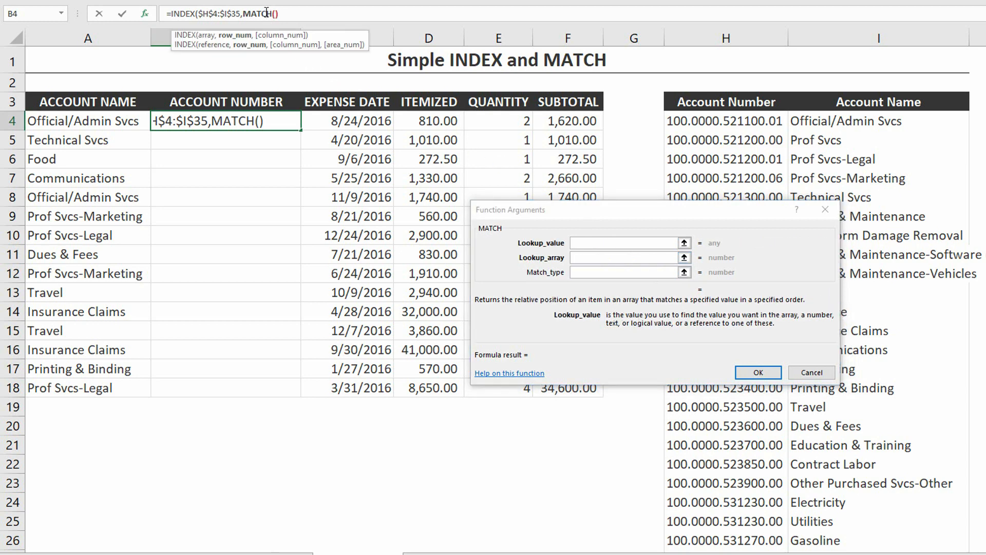
{"action": "left_click", "coordinate": [600, 242]}
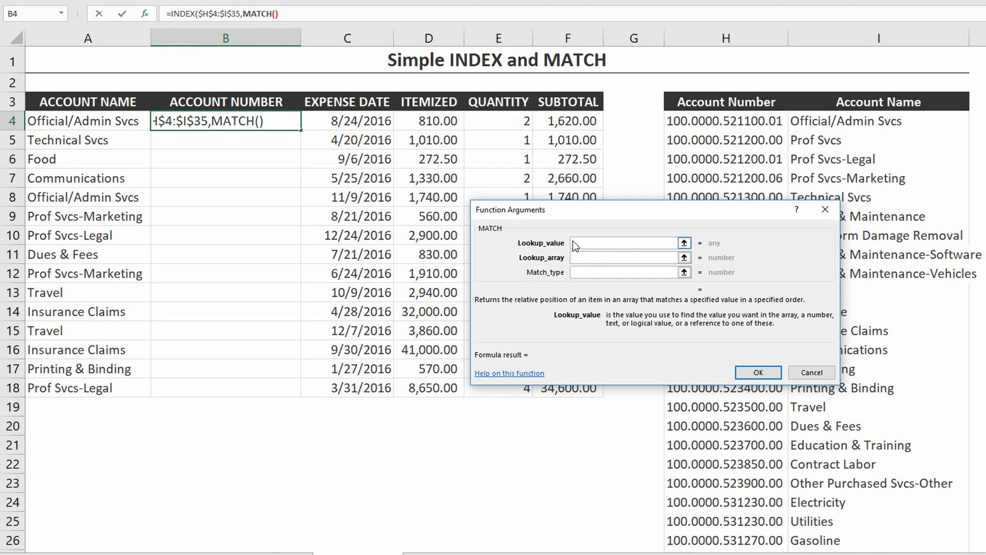
{"action": "left_click", "coordinate": [67, 119]}
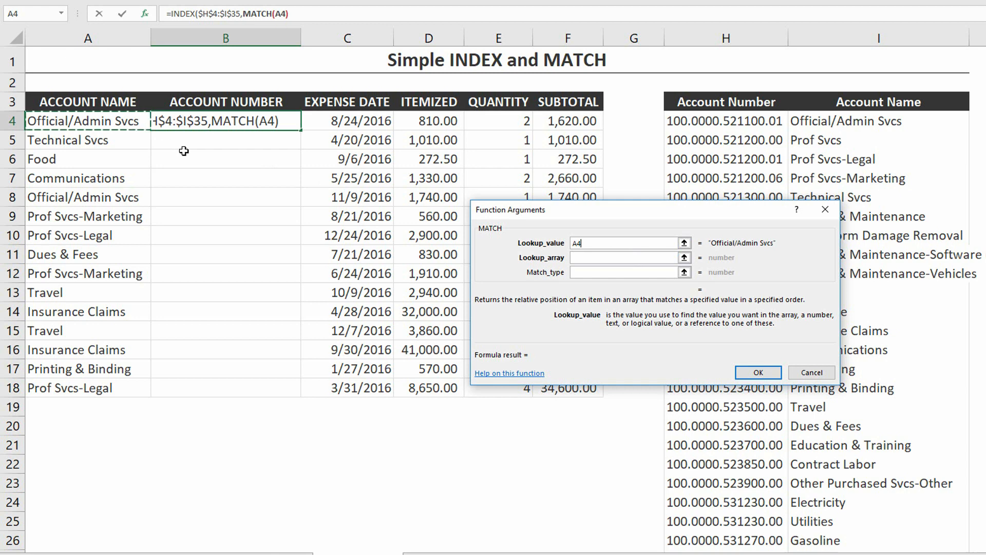
- Set the row MATCH's lookup array to the absolute range $I$4:$I$35 and its match type to 0
{"action": "left_click", "coordinate": [606, 262]}
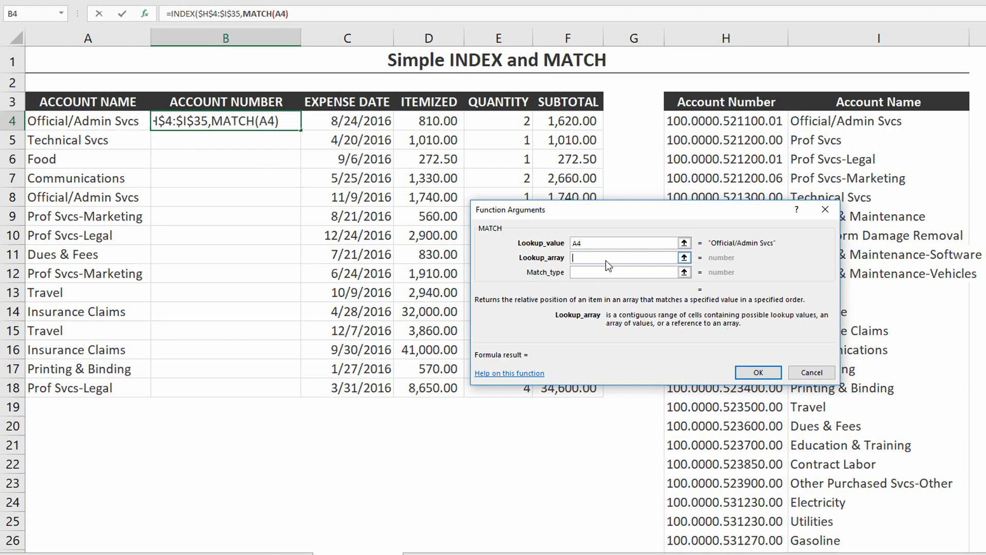
{"action": "left_click", "coordinate": [873, 123]}
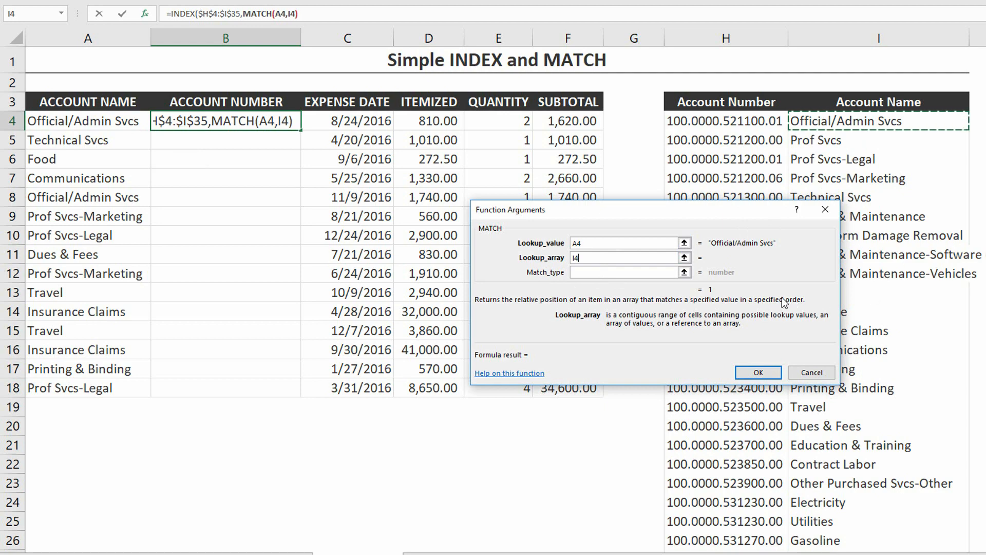
{"action": "key", "text": "ctrl+shift+Down"}
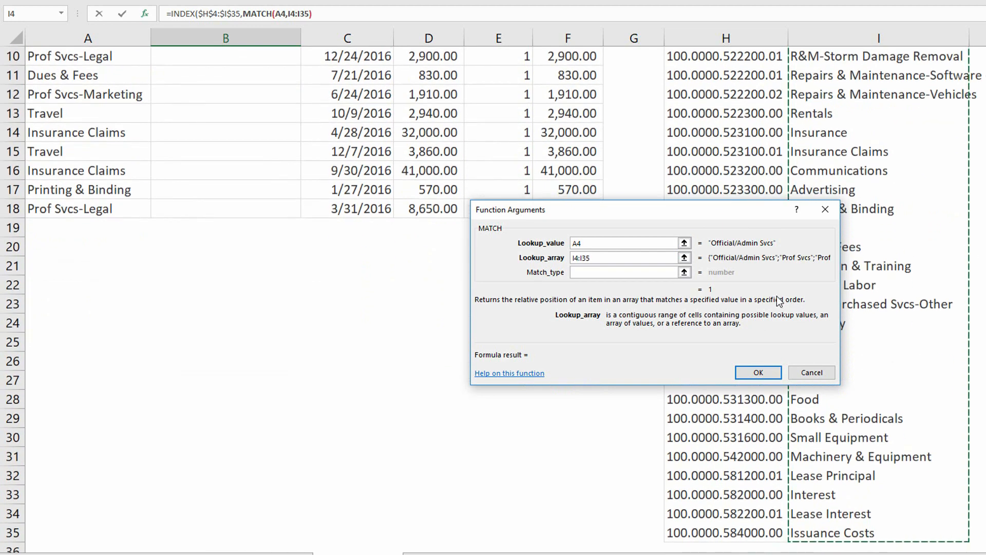
{"action": "scroll", "coordinate": [781, 300], "scroll_direction": "up", "scroll_amount": 3}
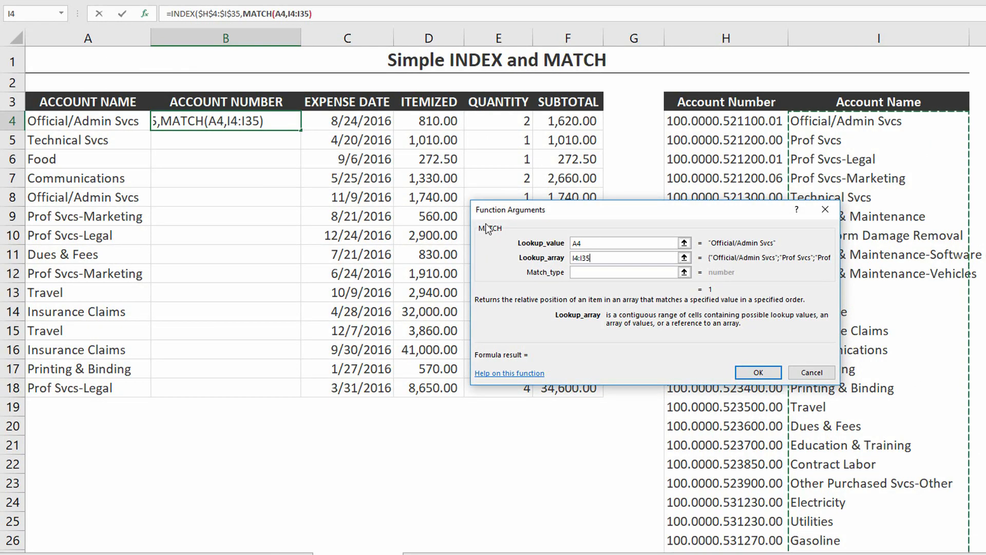
{"action": "key", "text": "F4"}
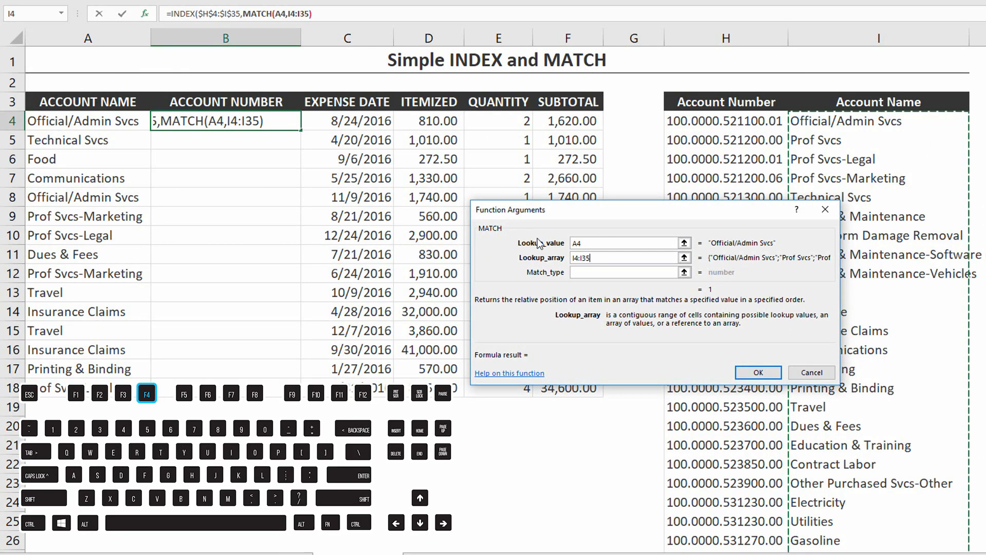
{"action": "key", "text": "F4"}
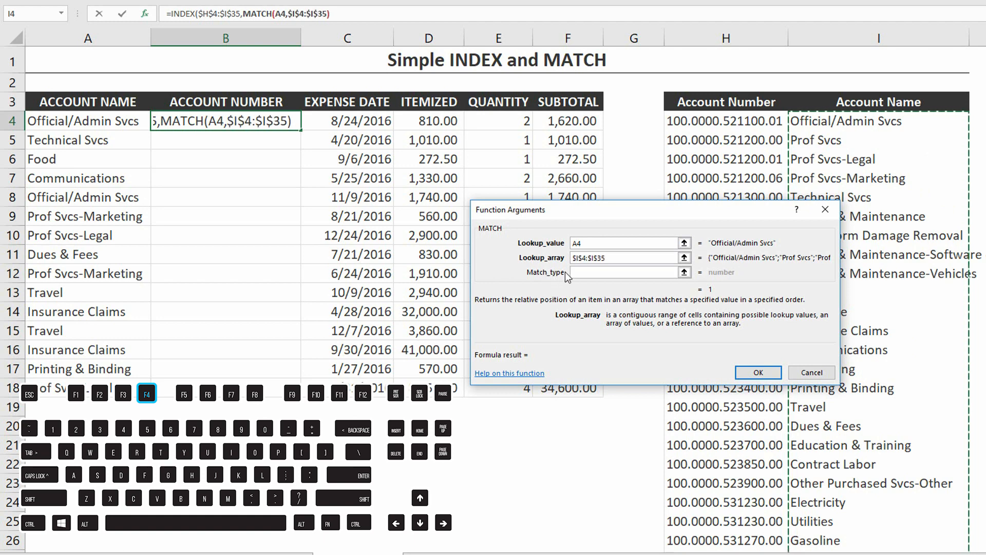
{"action": "left_click", "coordinate": [601, 276]}
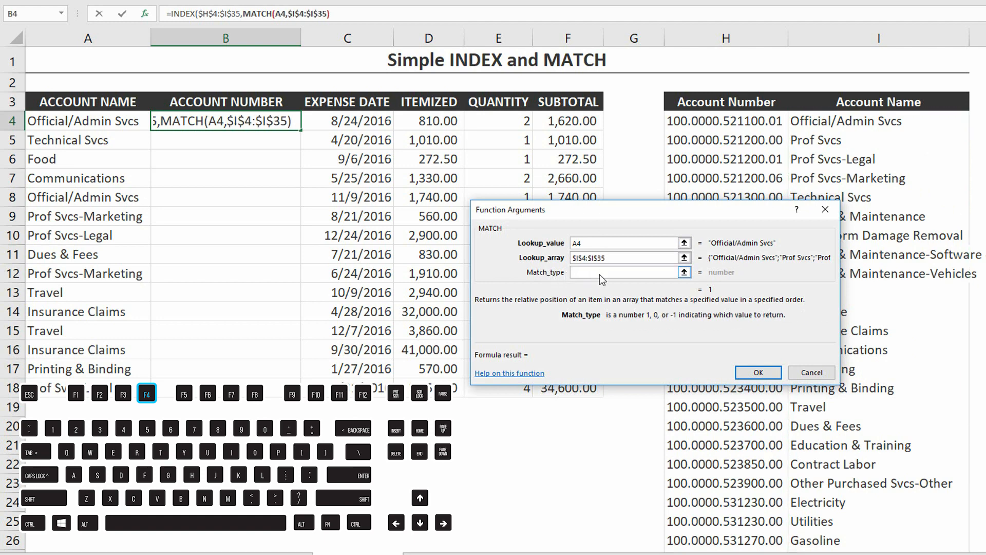
{"action": "type", "text": "0"}
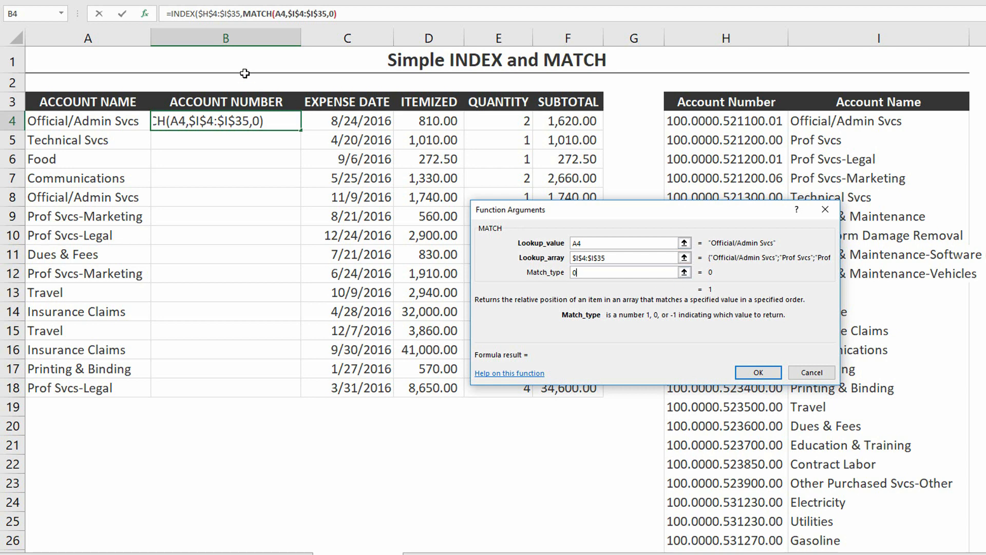
- Nest a second MATCH as the INDEX column number, with the absolute header cell $B$3 as its lookup value
{"action": "left_click", "coordinate": [183, 14]}
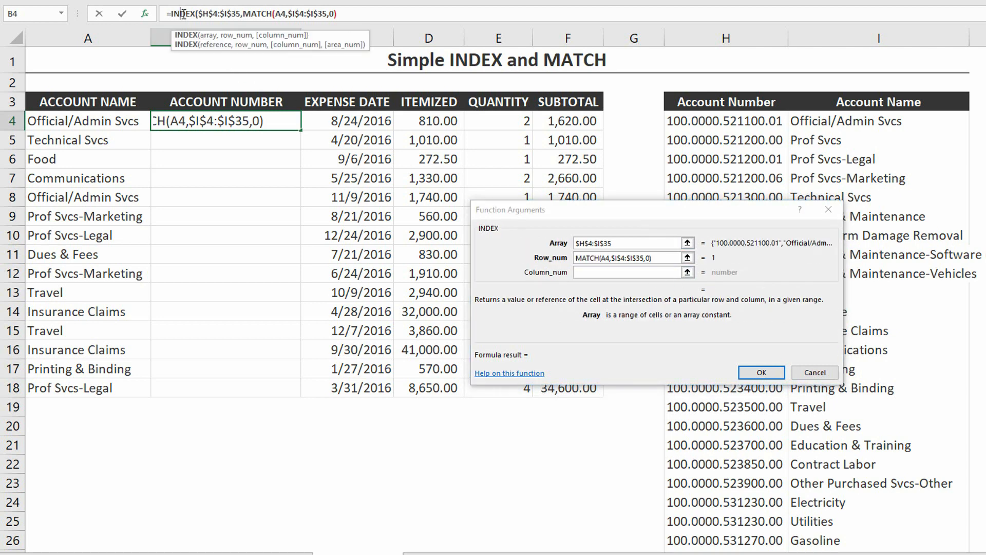
{"action": "left_click", "coordinate": [602, 272]}
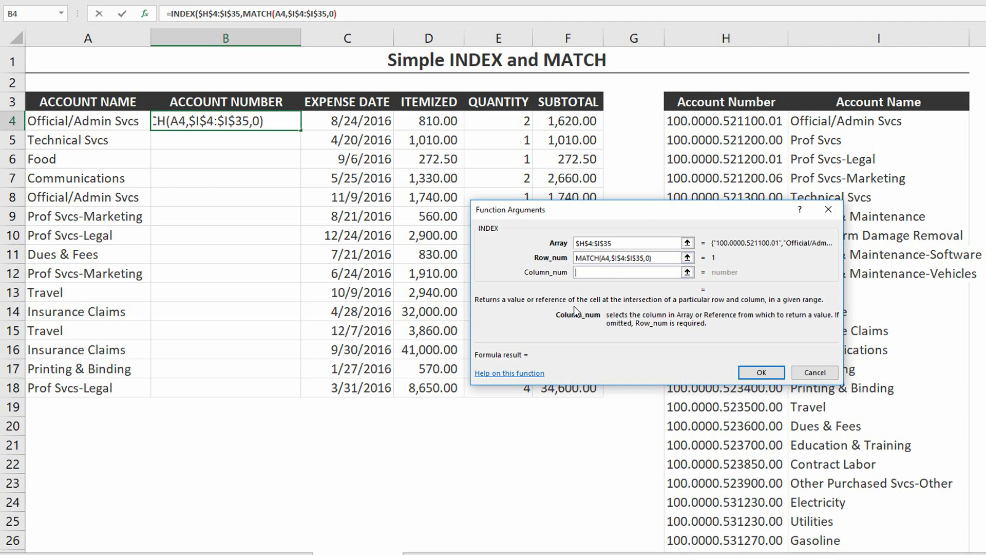
{"action": "type", "text": "MATCH("}
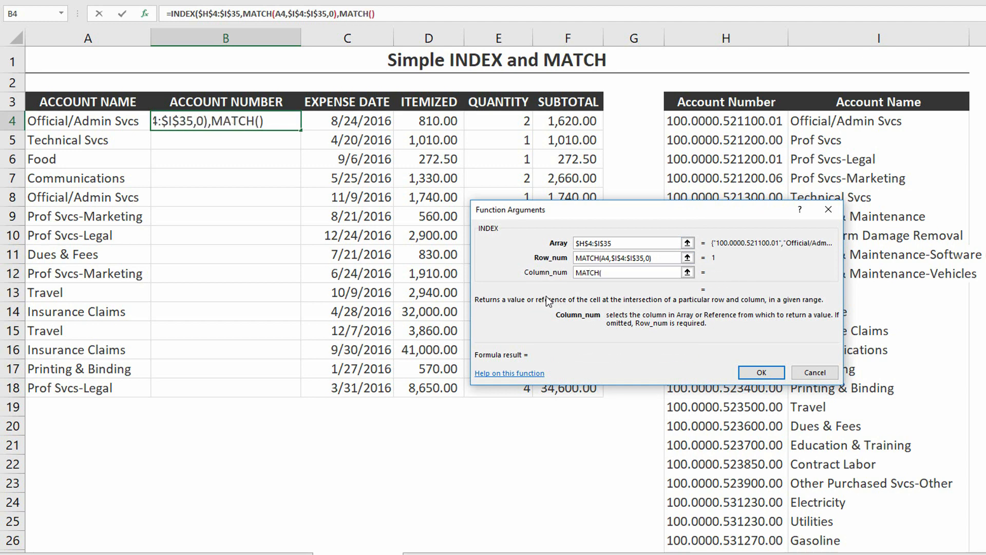
{"action": "left_click", "coordinate": [362, 11]}
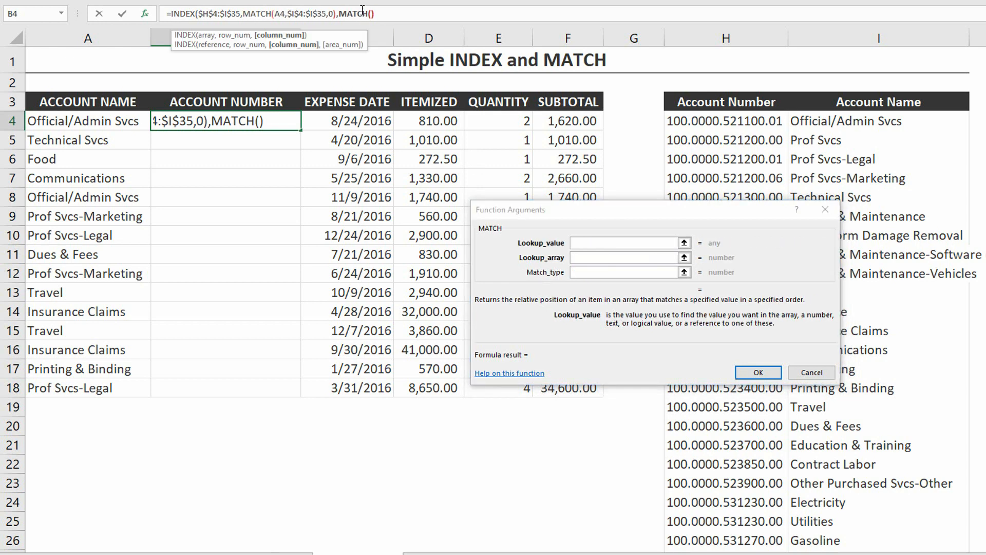
{"action": "left_click", "coordinate": [599, 243]}
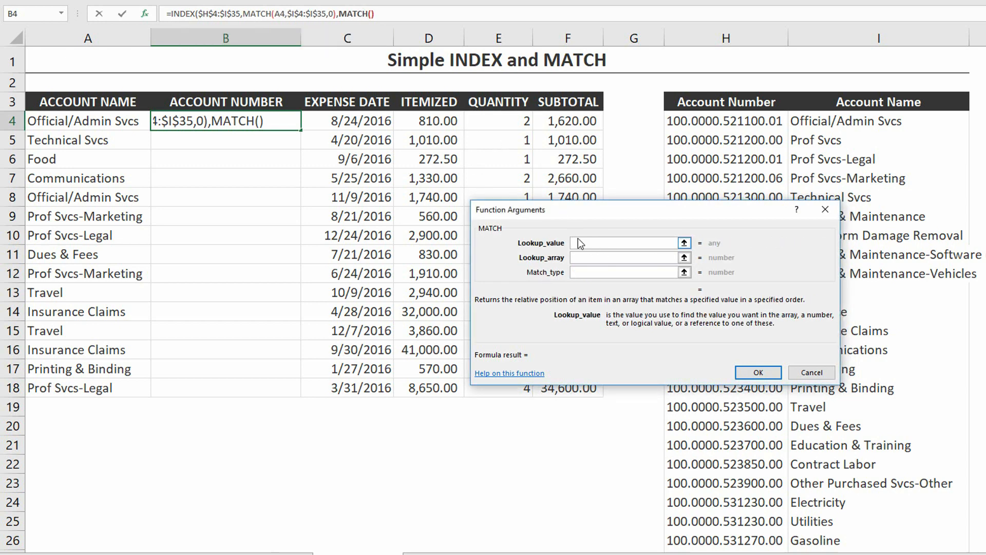
{"action": "left_click", "coordinate": [227, 100]}
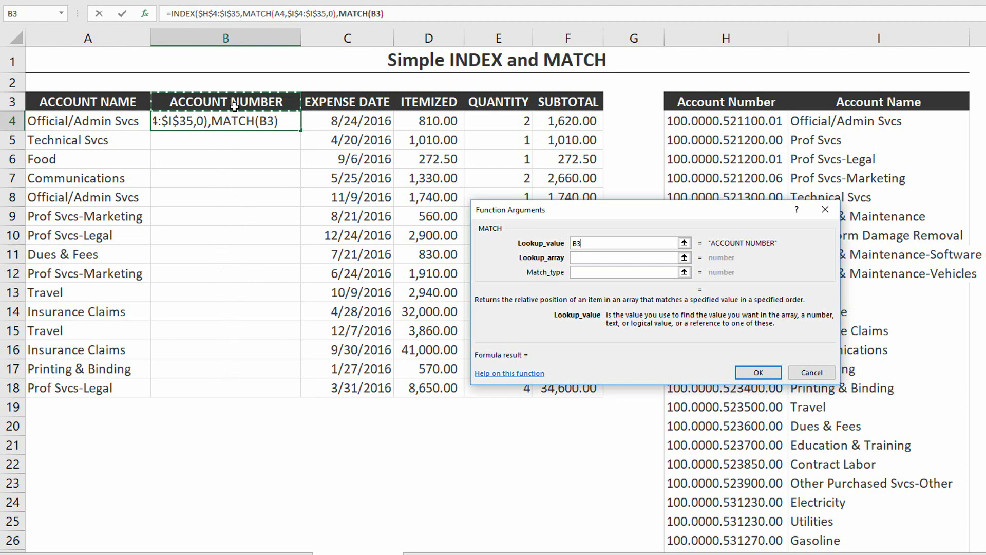
{"action": "key", "text": "F4"}
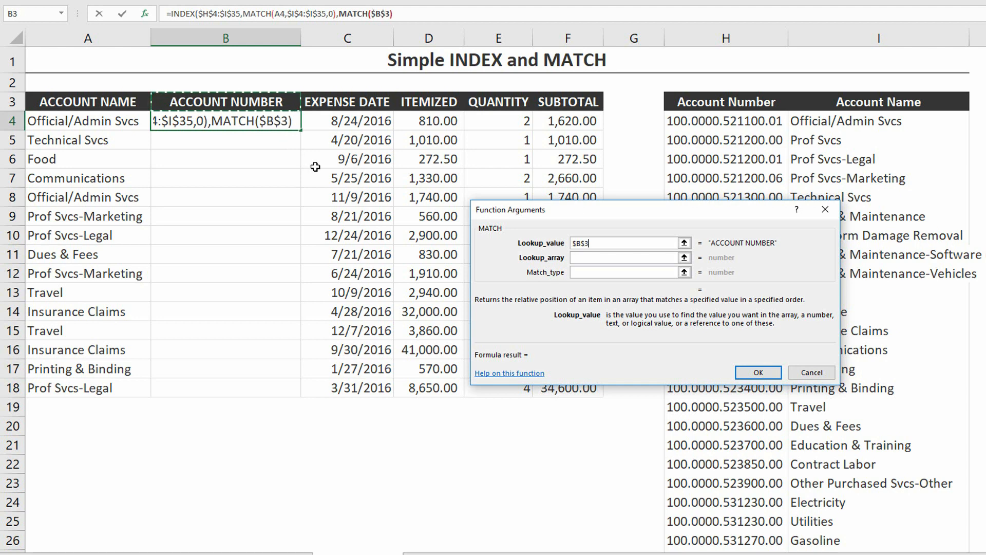
- Set the column MATCH's lookup array to the absolute header range $H$3:$I$3 and its match type to 0
{"action": "left_click", "coordinate": [596, 258]}
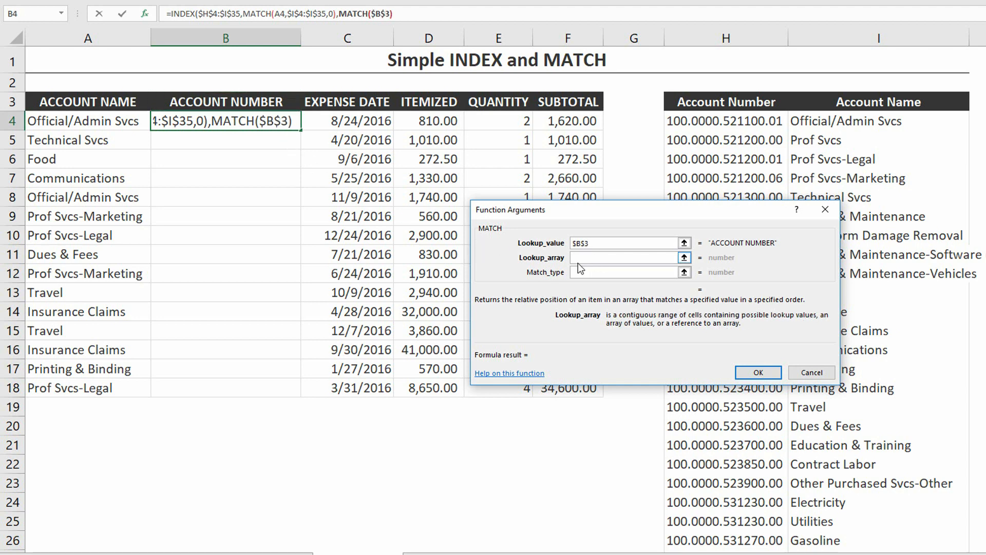
{"action": "left_click_drag", "start_coordinate": [718, 102], "coordinate": [825, 108]}
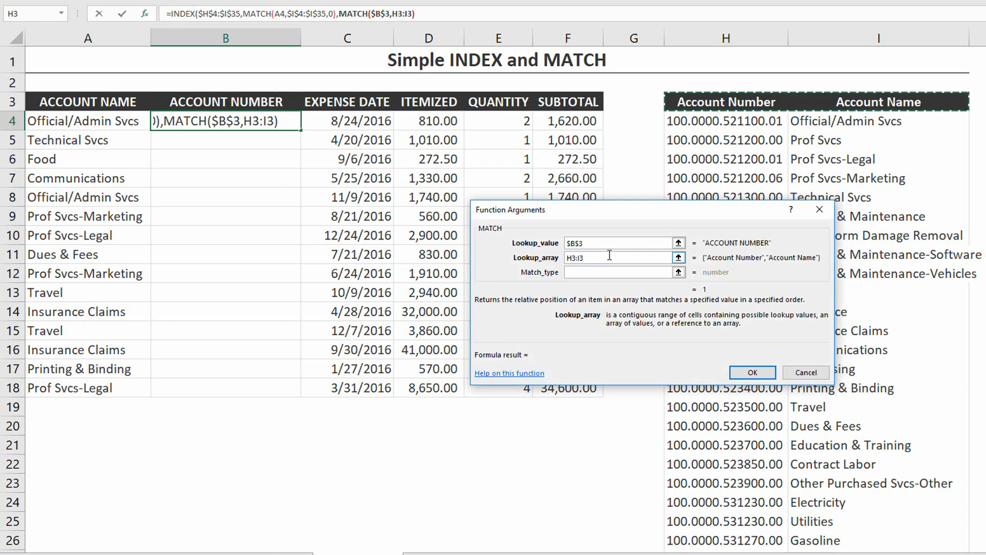
{"action": "key", "text": "F4"}
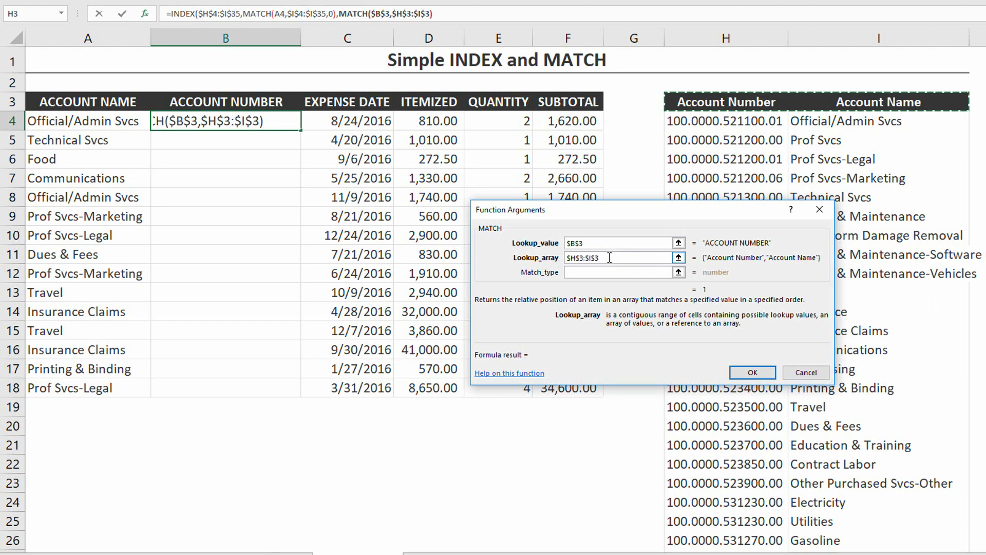
{"action": "left_click", "coordinate": [609, 271]}
{"action": "left_click", "coordinate": [610, 272]}
{"action": "type", "text": "0"}
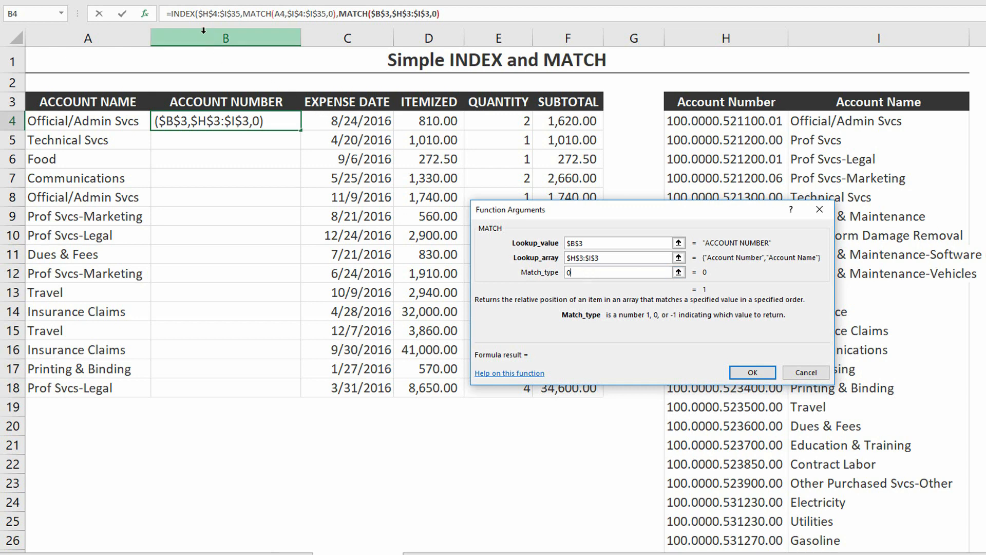
- Complete the INDEX formula in B4, fill it down through B18, and check the results against the account list in columns H and I
{"action": "left_click", "coordinate": [183, 14]}
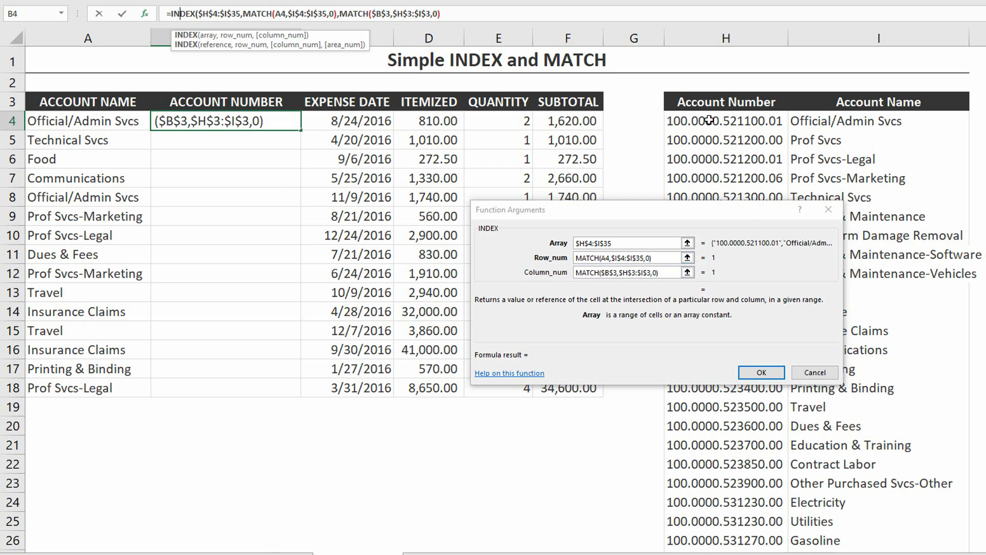
{"action": "left_click", "coordinate": [762, 373]}
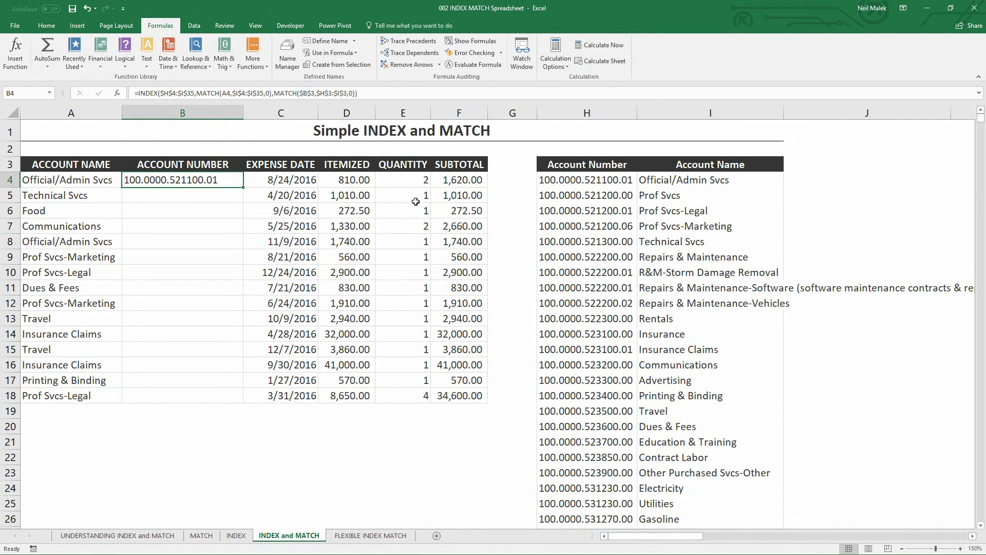
{"action": "left_click_drag", "start_coordinate": [242, 187], "coordinate": [252, 402]}
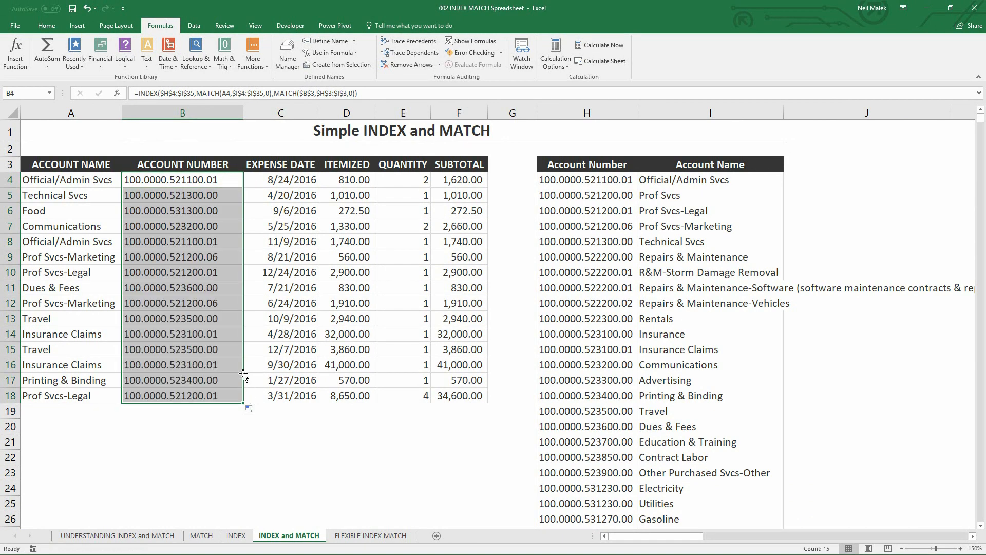
{"action": "left_click", "coordinate": [203, 243]}
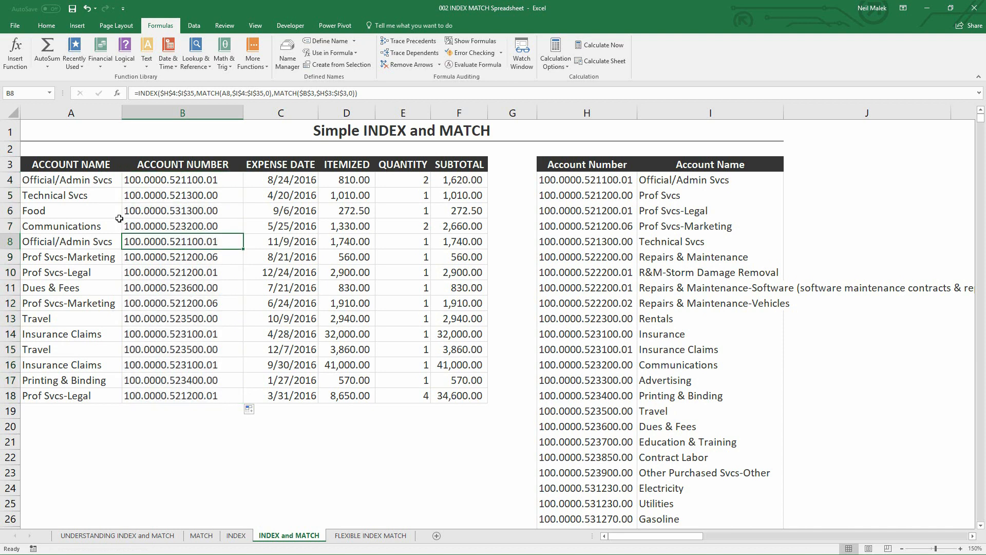
{"action": "left_click_drag", "start_coordinate": [616, 182], "coordinate": [618, 398]}
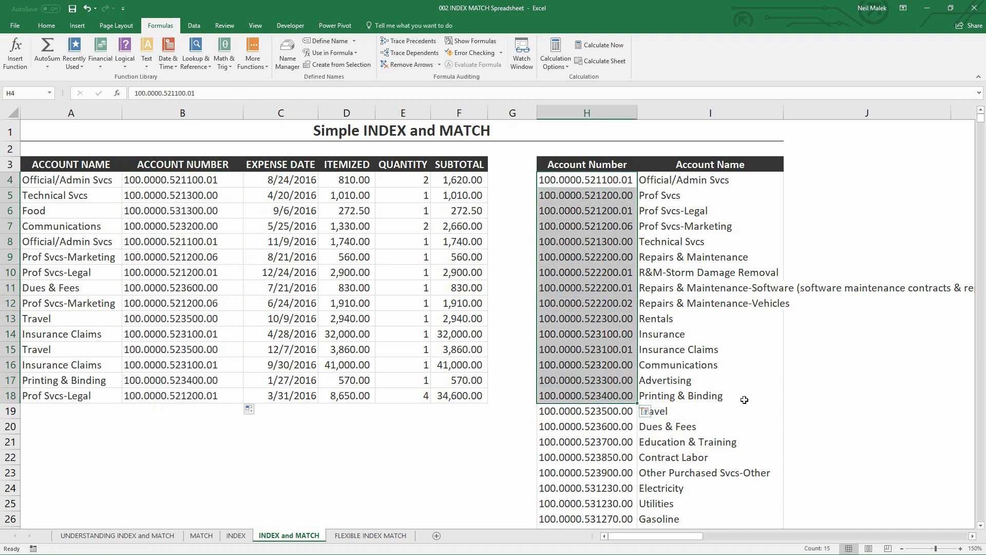
{"action": "left_click", "coordinate": [728, 342]}
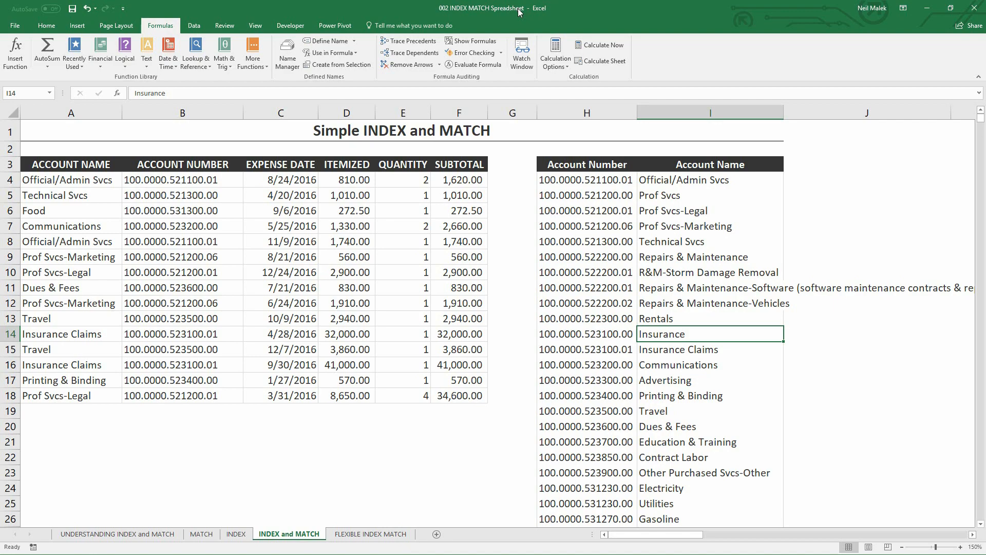
- Examine the sales data table in columns M to S, highlighting its State/Province, Country, Region and Revenue columns
{"action": "left_click", "coordinate": [901, 547]}
{"action": "left_click", "coordinate": [902, 548]}
{"action": "left_click", "coordinate": [901, 547]}
{"action": "left_click", "coordinate": [901, 547]}
{"action": "left_click", "coordinate": [902, 547]}
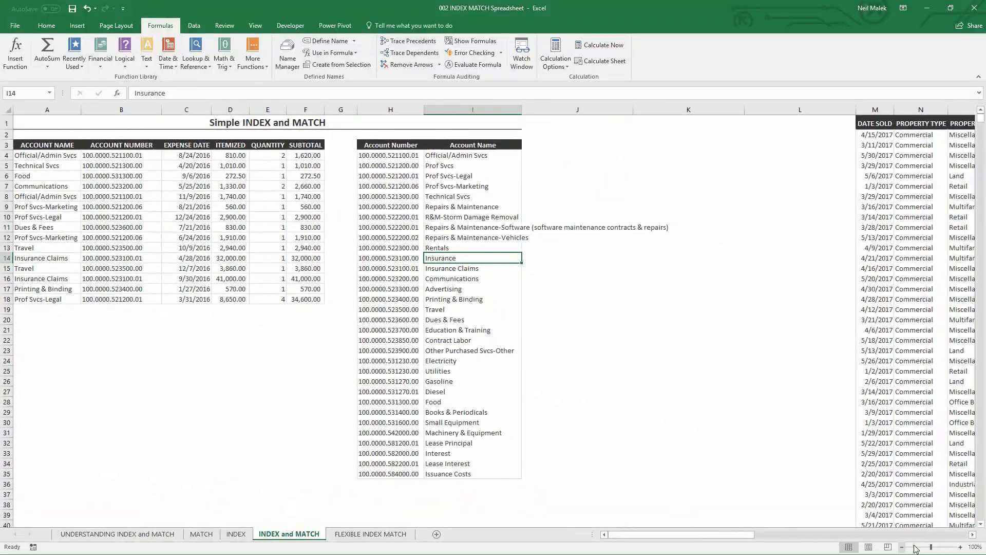
{"action": "left_click", "coordinate": [972, 534]}
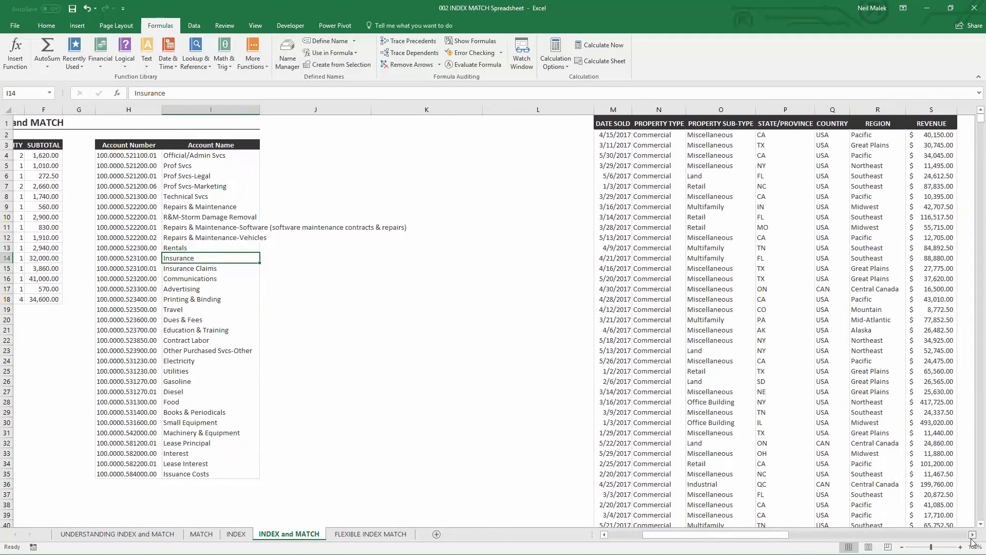
{"action": "left_click", "coordinate": [972, 535]}
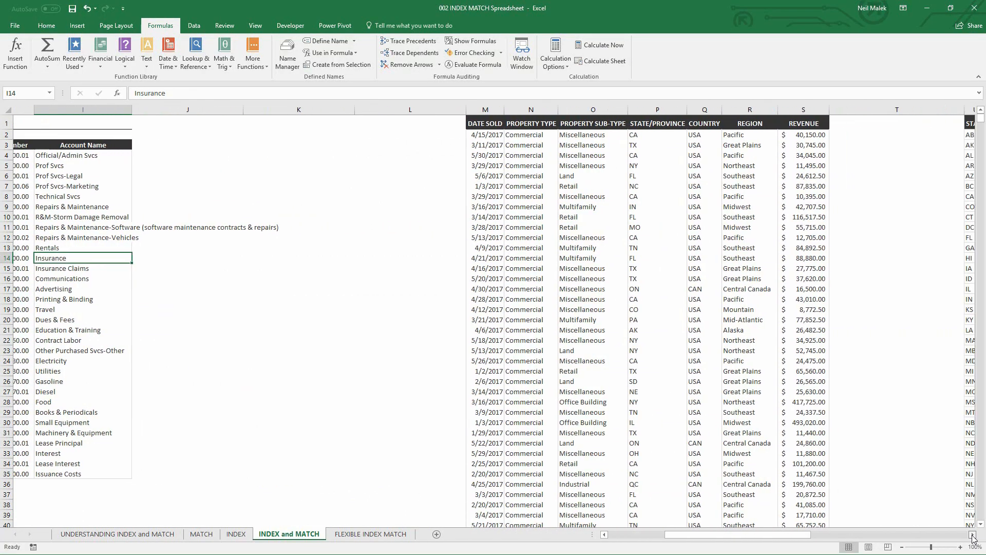
{"action": "left_click_drag", "start_coordinate": [366, 110], "coordinate": [647, 109]}
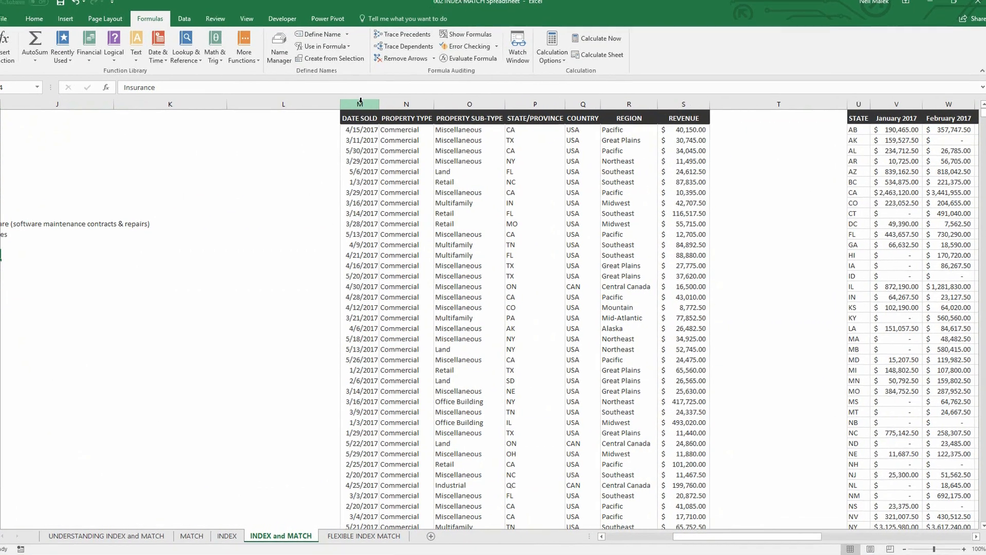
{"action": "left_click_drag", "start_coordinate": [612, 11], "coordinate": [655, 11]}
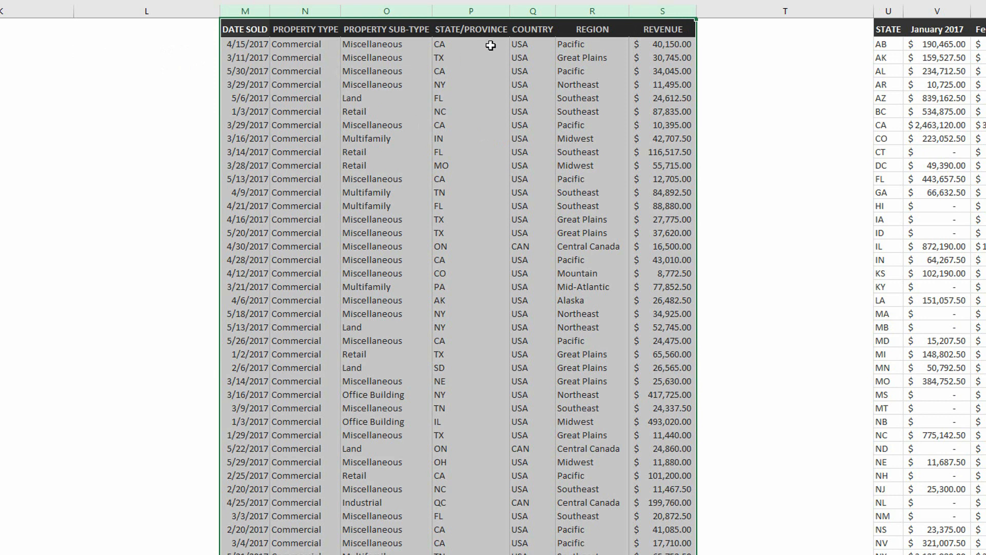
{"action": "left_click", "coordinate": [473, 9]}
{"action": "left_click", "coordinate": [529, 10]}
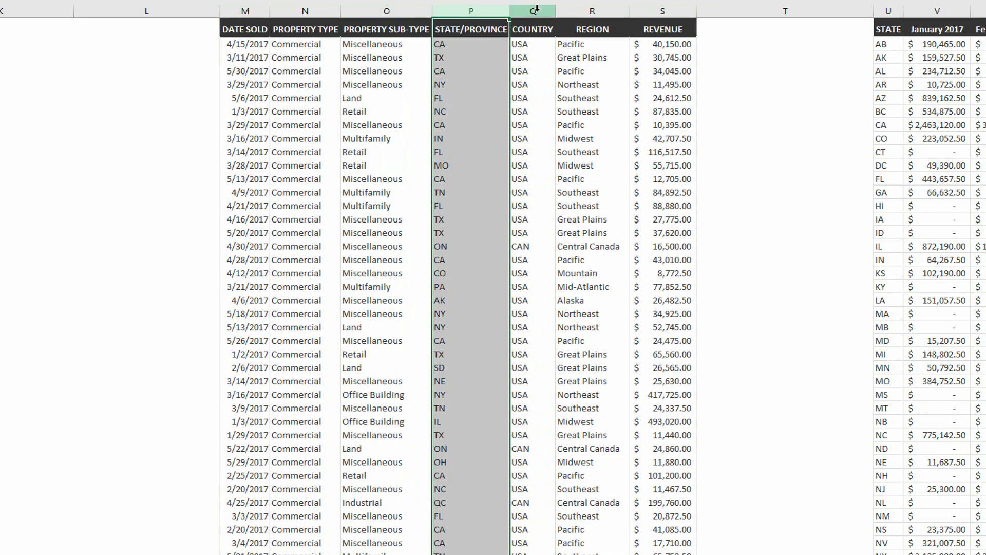
{"action": "left_click", "coordinate": [603, 7]}
{"action": "left_click", "coordinate": [645, 10]}
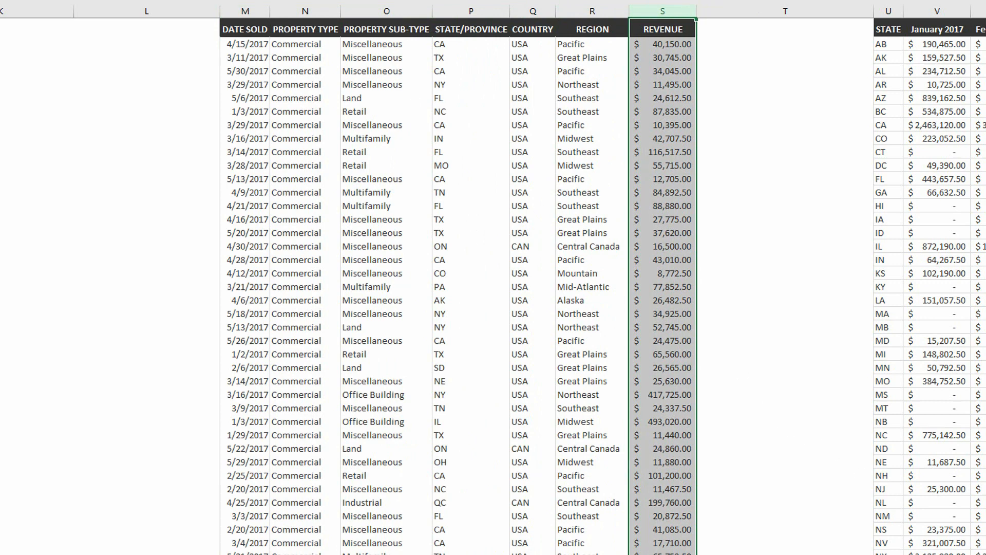
- Examine the state-by-month revenue table in columns U to AG, highlighting the State column and the January to May 2017 columns
{"action": "scroll", "coordinate": [493, 277], "scroll_direction": "right", "scroll_amount": 10}
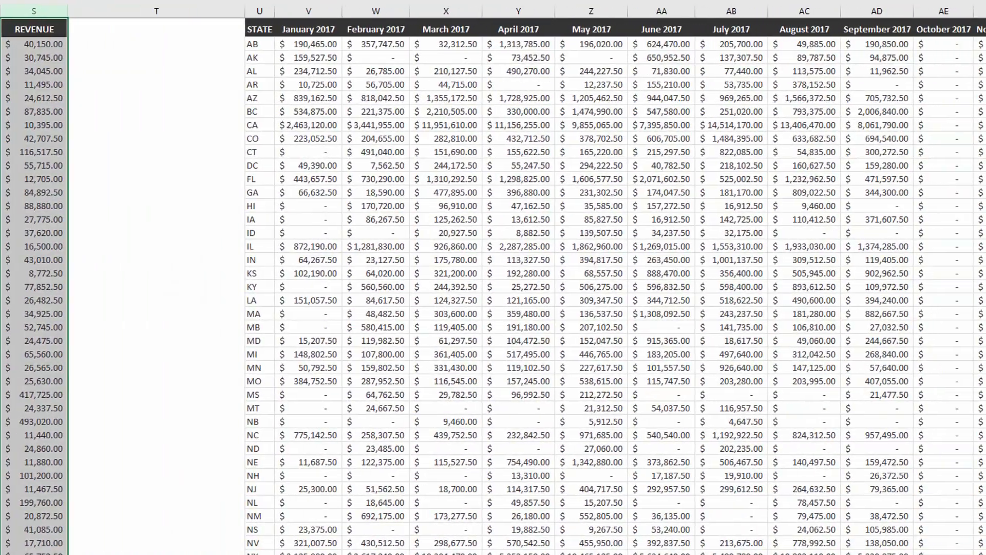
{"action": "scroll", "coordinate": [299, 171], "scroll_direction": "right", "scroll_amount": 2}
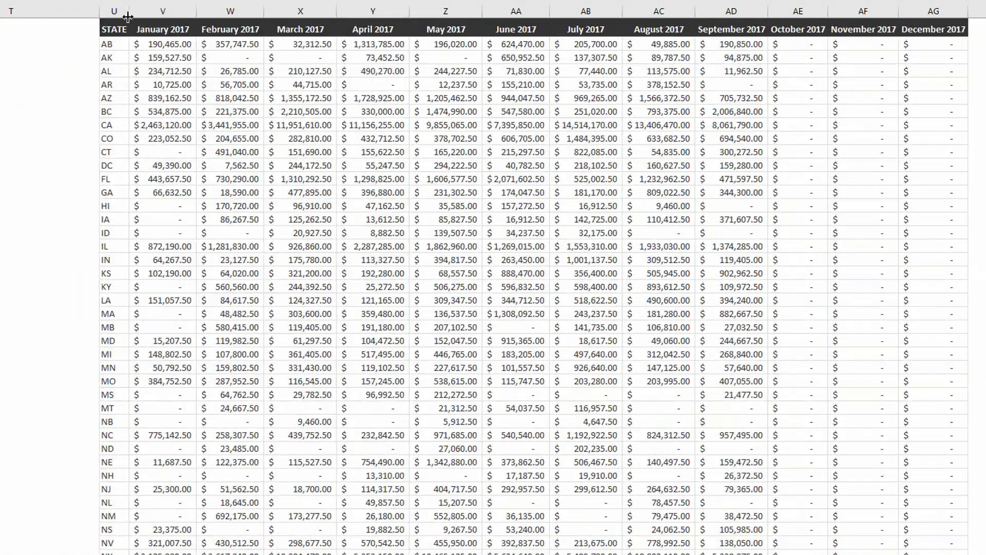
{"action": "left_click", "coordinate": [154, 9]}
{"action": "left_click", "coordinate": [112, 8]}
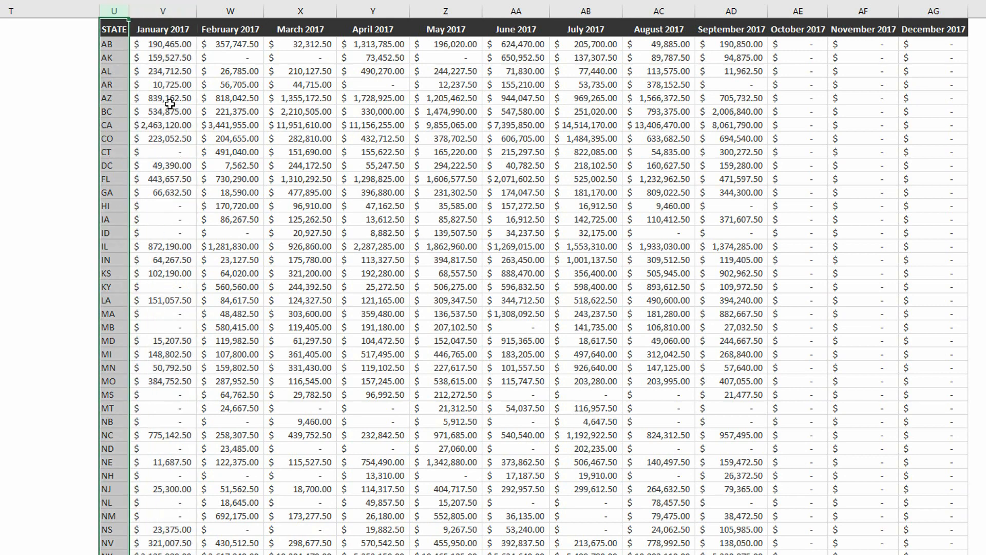
{"action": "left_click", "coordinate": [167, 9]}
{"action": "left_click", "coordinate": [230, 10]}
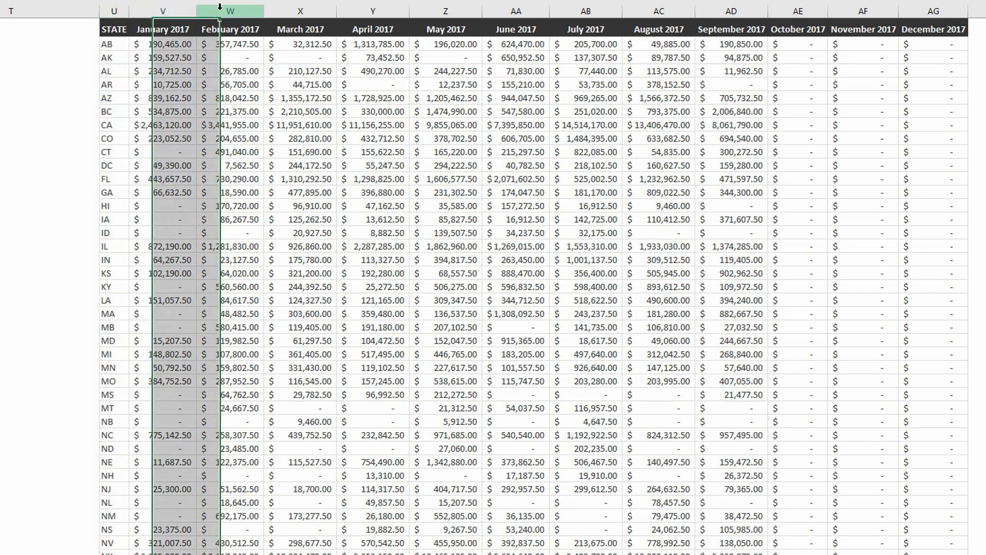
{"action": "left_click", "coordinate": [300, 11]}
{"action": "left_click", "coordinate": [377, 12]}
{"action": "left_click", "coordinate": [446, 12]}
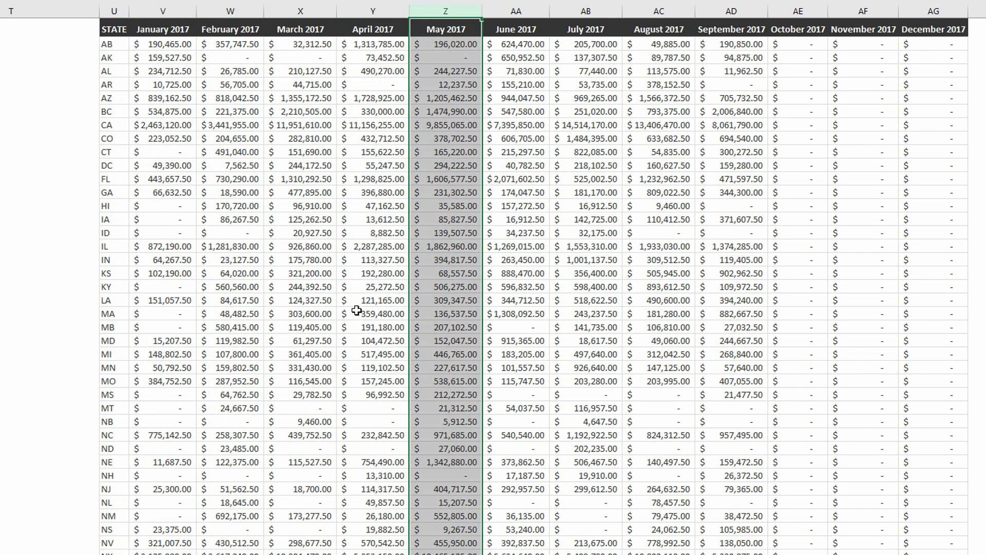
{"action": "left_click", "coordinate": [380, 192]}
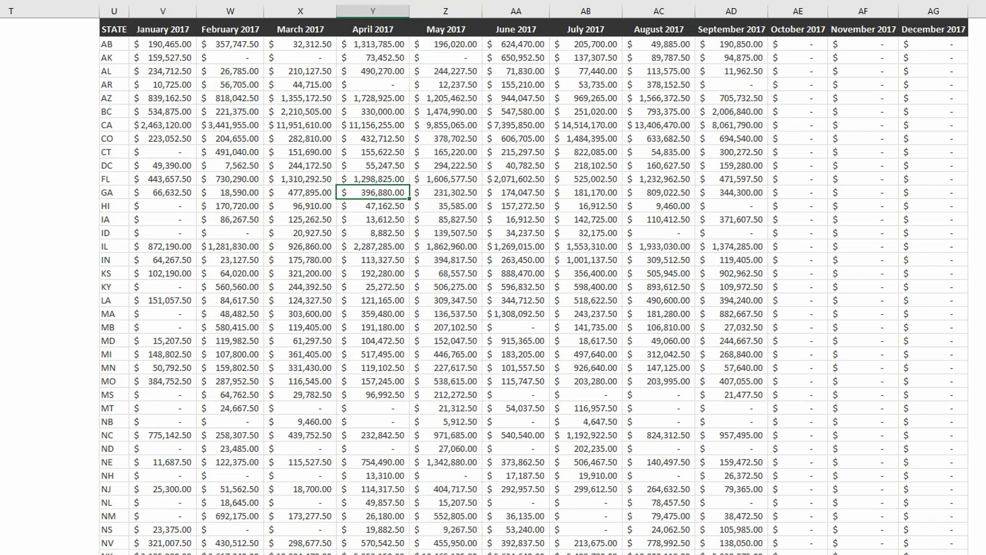
- Examine the AVERAGE and CA rows above the monthly chart and browse the state choices available in cell AI3
{"action": "scroll", "coordinate": [493, 278], "scroll_direction": "right", "scroll_amount": 7}
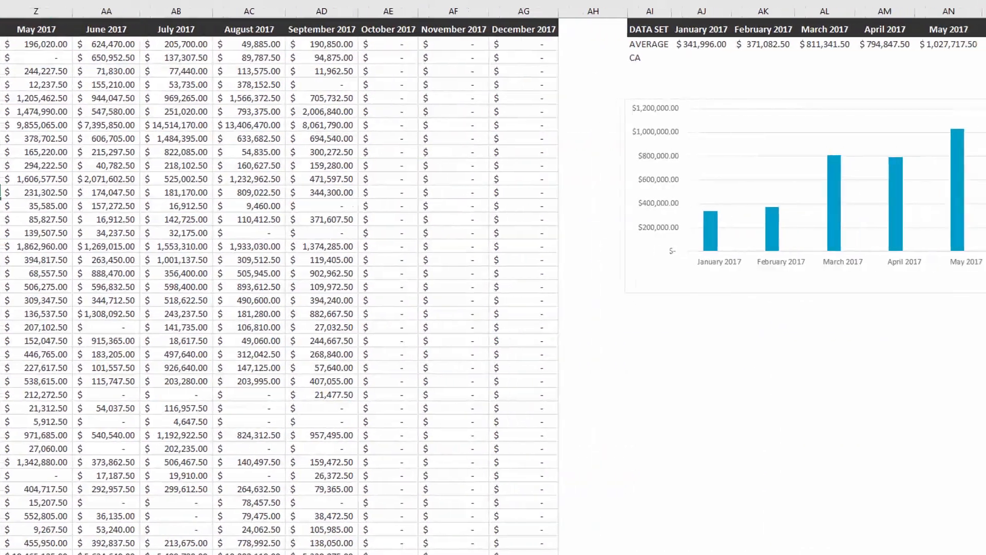
{"action": "scroll", "coordinate": [949, 520], "scroll_direction": "right", "scroll_amount": 5}
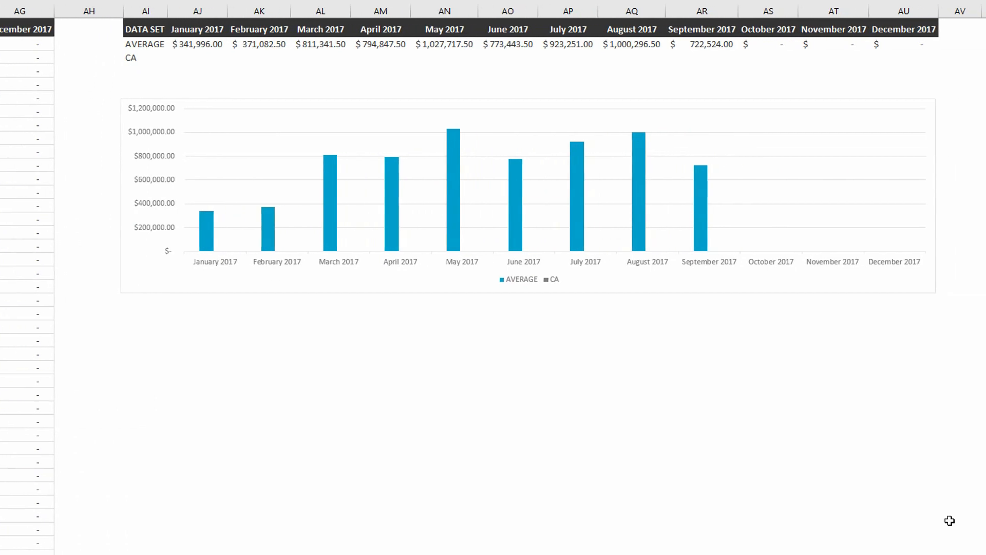
{"action": "left_click_drag", "start_coordinate": [154, 45], "coordinate": [887, 44]}
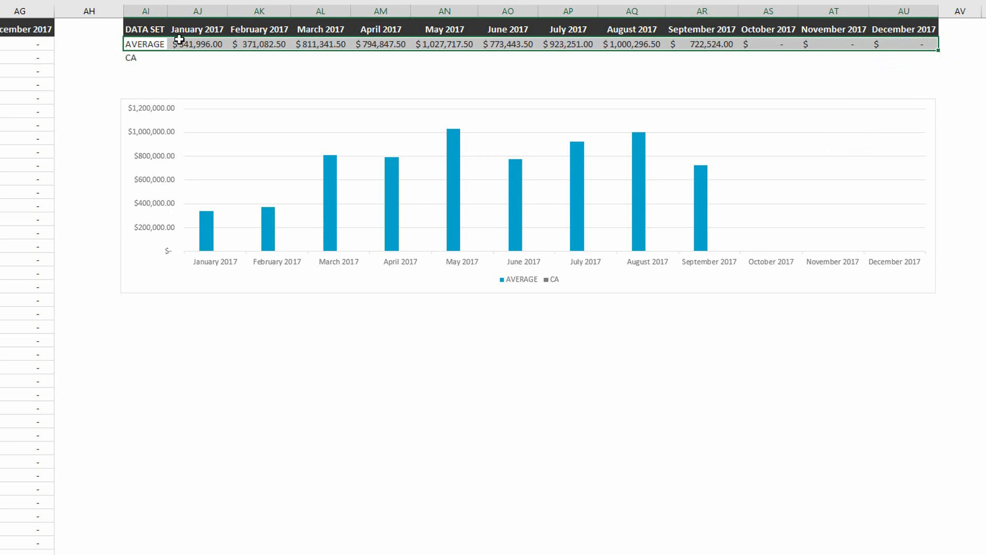
{"action": "left_click_drag", "start_coordinate": [129, 56], "coordinate": [909, 57]}
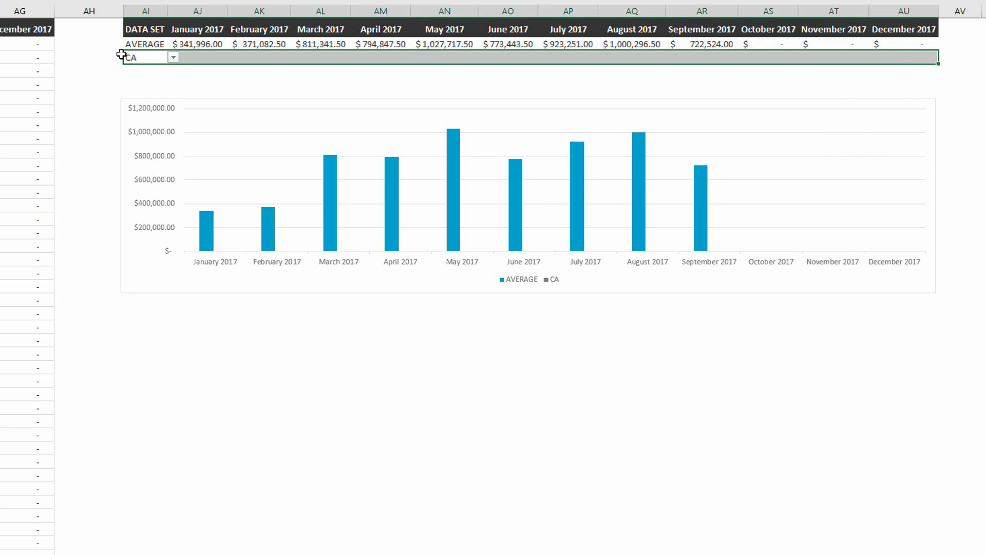
{"action": "left_click", "coordinate": [175, 61]}
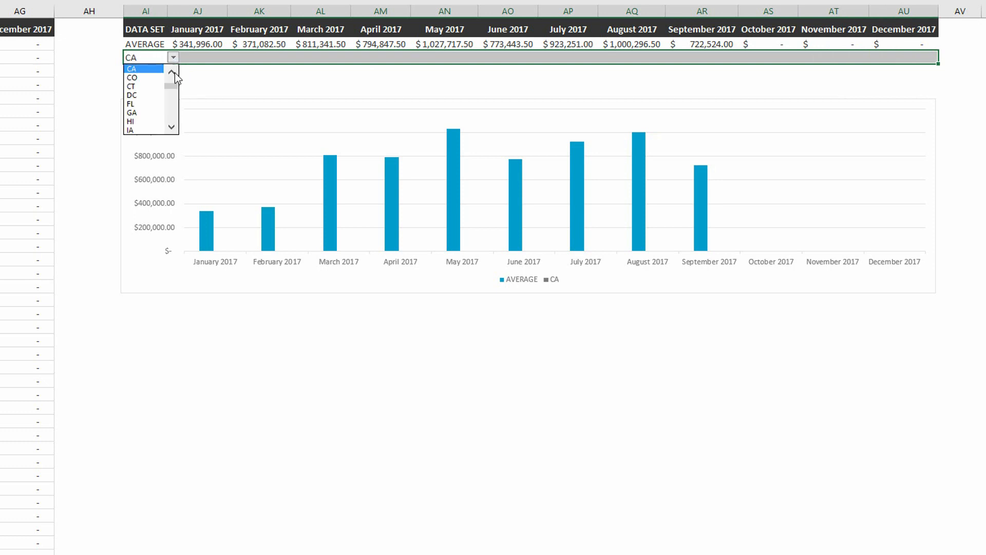
{"action": "left_click", "coordinate": [173, 127]}
{"action": "left_click", "coordinate": [172, 128]}
{"action": "left_click", "coordinate": [173, 129]}
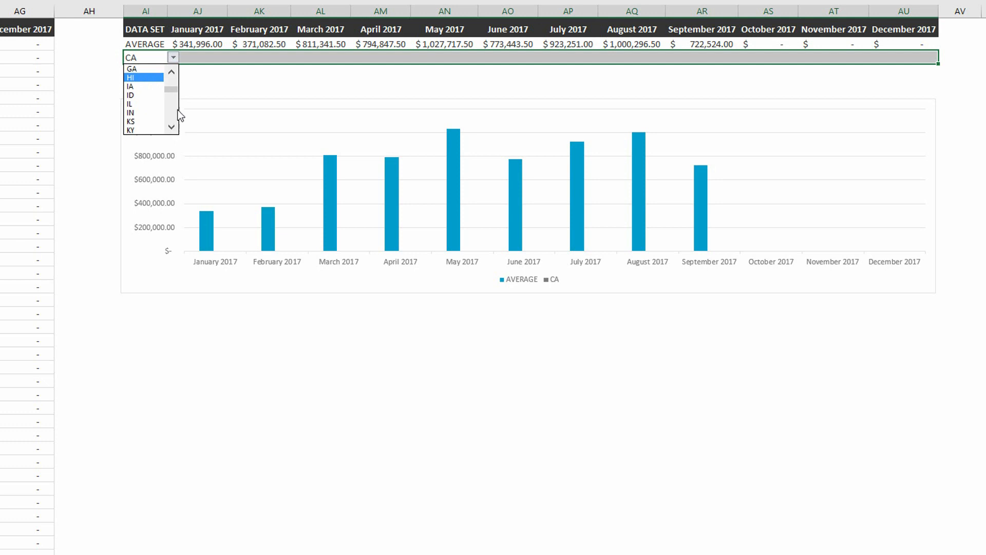
{"action": "left_click", "coordinate": [184, 45]}
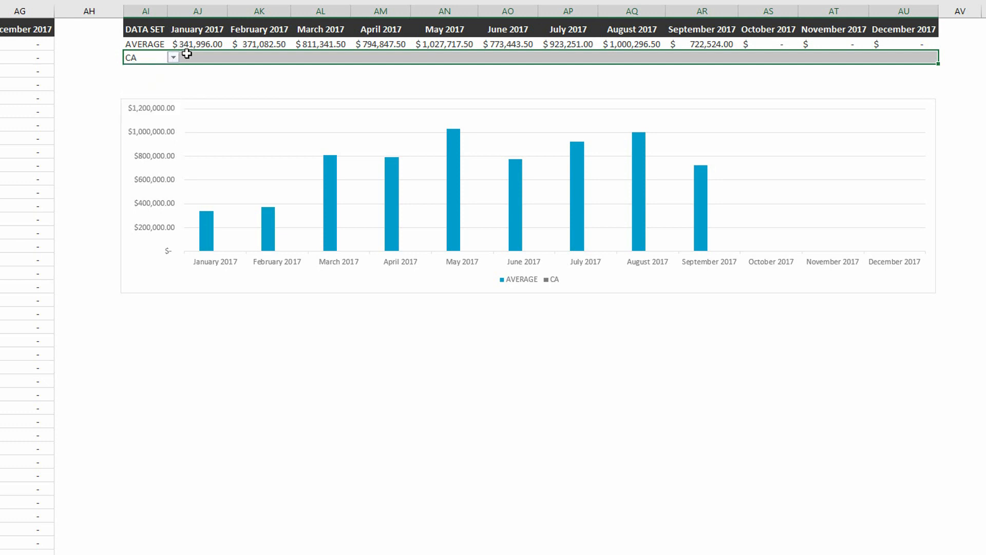
- Review the empty January cell of the CA row with its lookup inputs: the state in AI3 and the month headers in AJ1 and AK1
{"action": "left_click", "coordinate": [199, 56]}
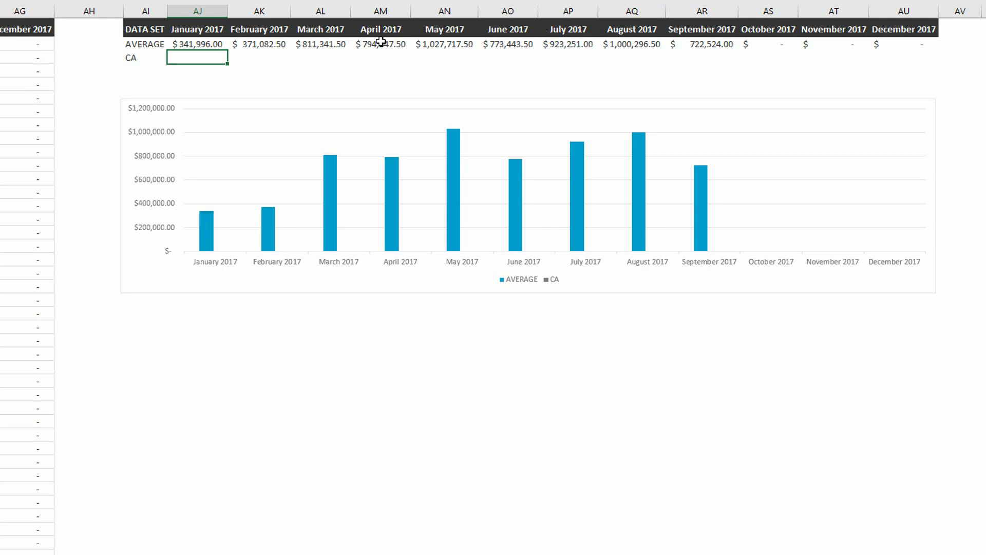
{"action": "scroll", "coordinate": [493, 288], "scroll_direction": "up", "scroll_amount": 3}
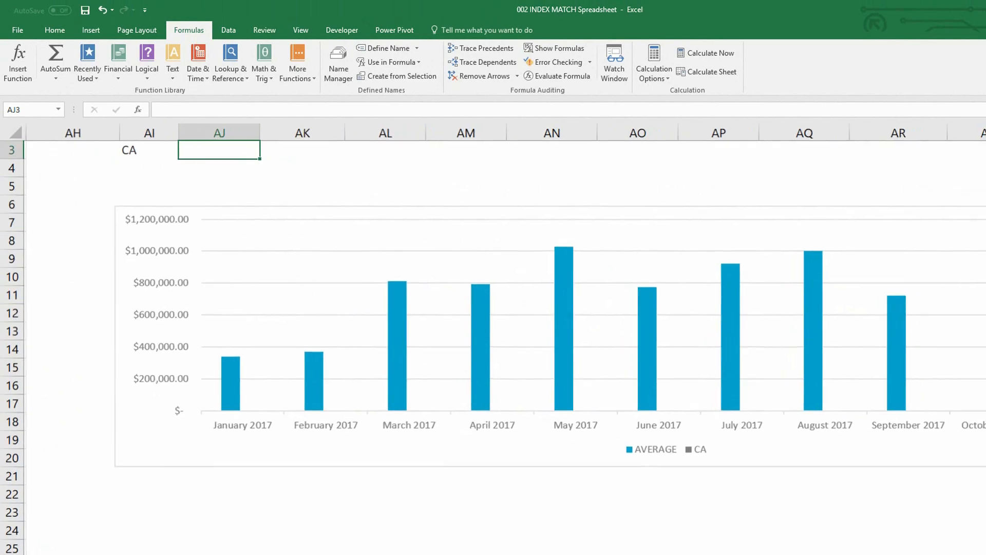
{"action": "scroll", "coordinate": [505, 263], "scroll_direction": "up", "scroll_amount": 1}
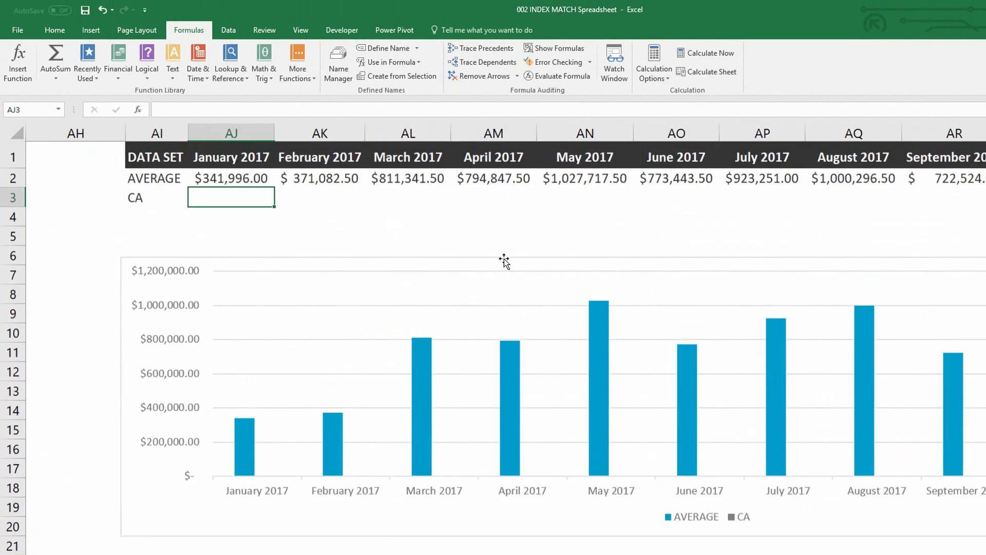
{"action": "left_click", "coordinate": [134, 198]}
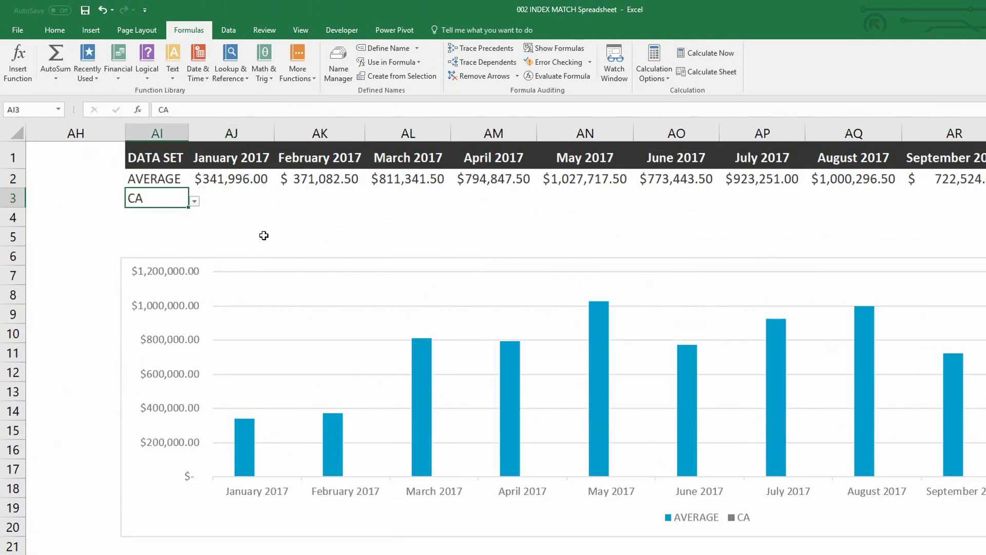
{"action": "left_click", "coordinate": [228, 157]}
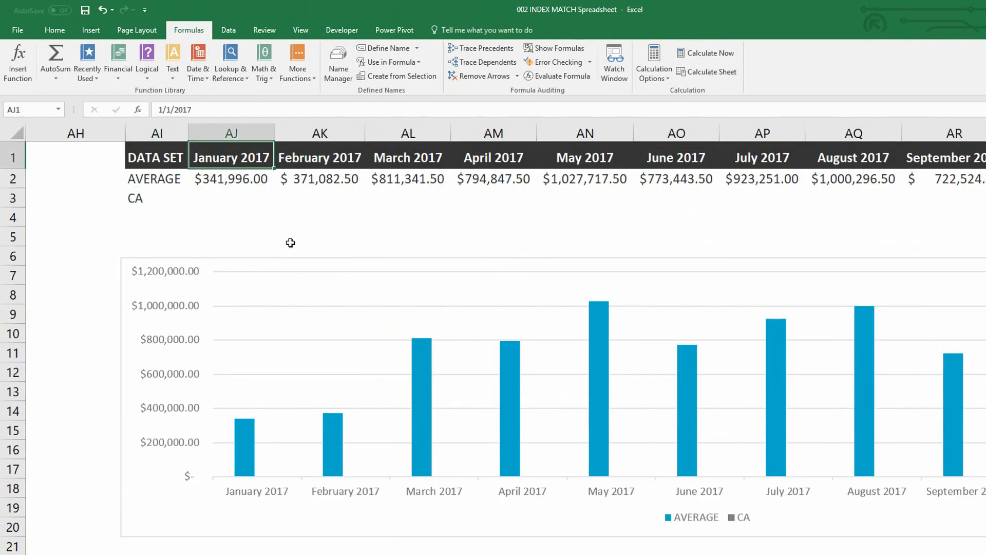
{"action": "left_click", "coordinate": [156, 197]}
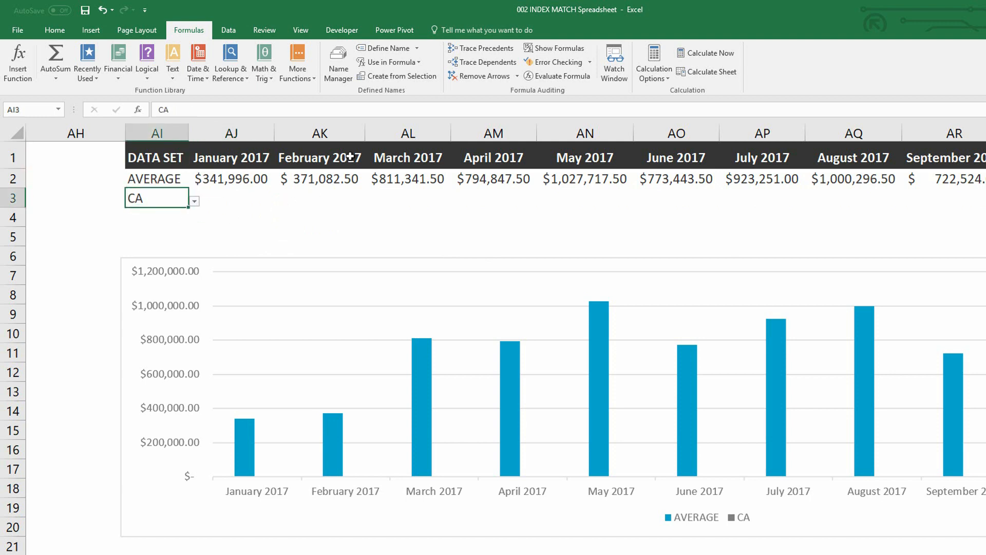
{"action": "left_click", "coordinate": [350, 157]}
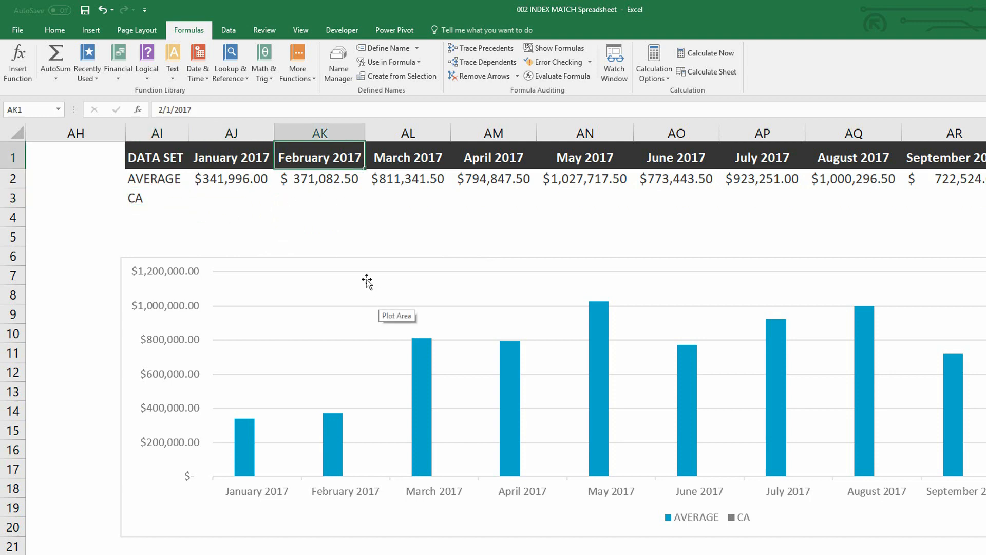
- Insert an INDEX function in cell AJ3 using the array,row_num,column_num argument list
{"action": "left_click", "coordinate": [231, 198]}
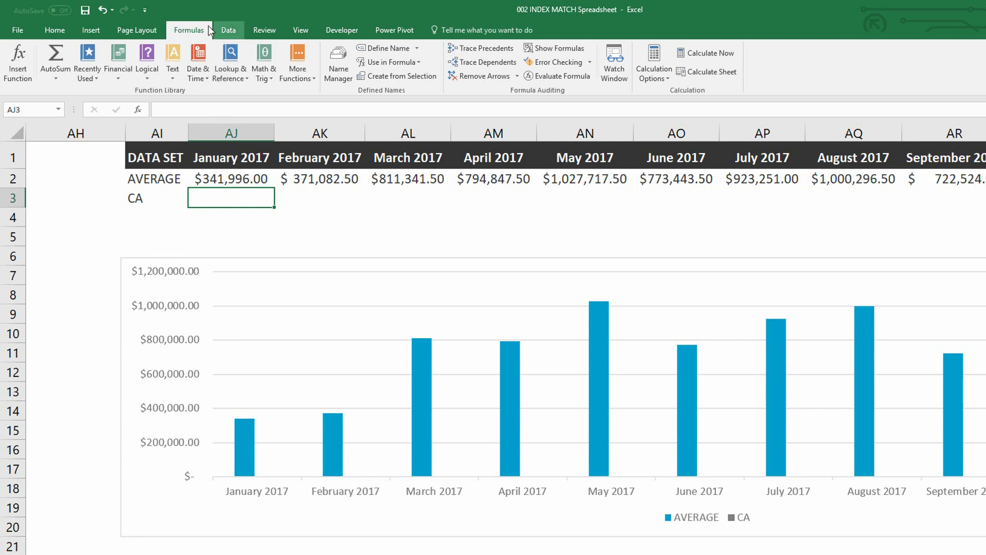
{"action": "left_click", "coordinate": [236, 80]}
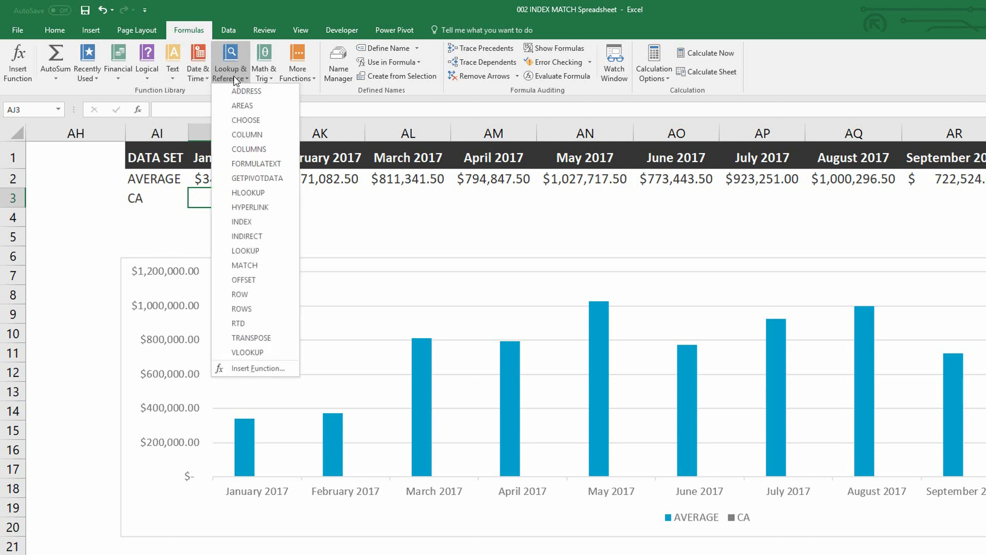
{"action": "left_click", "coordinate": [259, 222]}
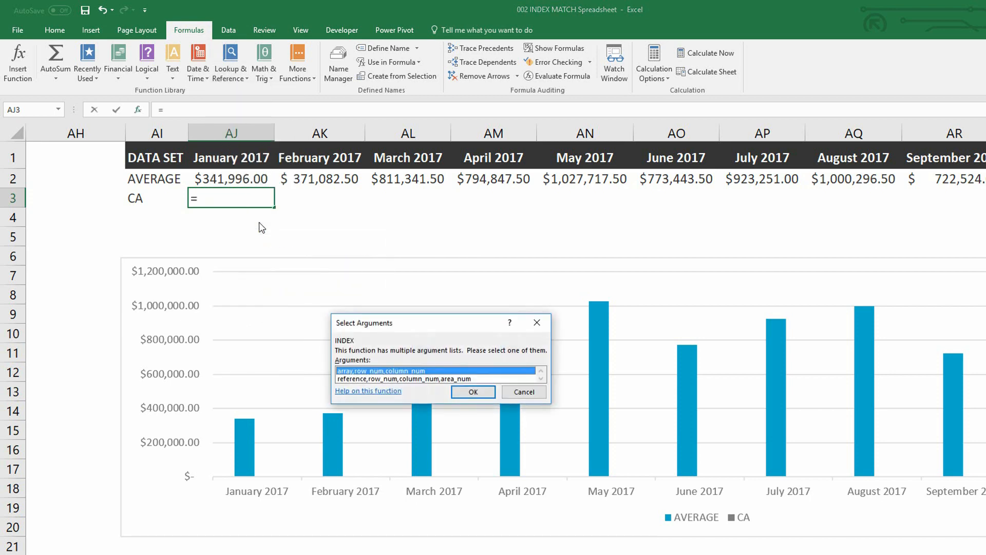
{"action": "left_click", "coordinate": [473, 392]}
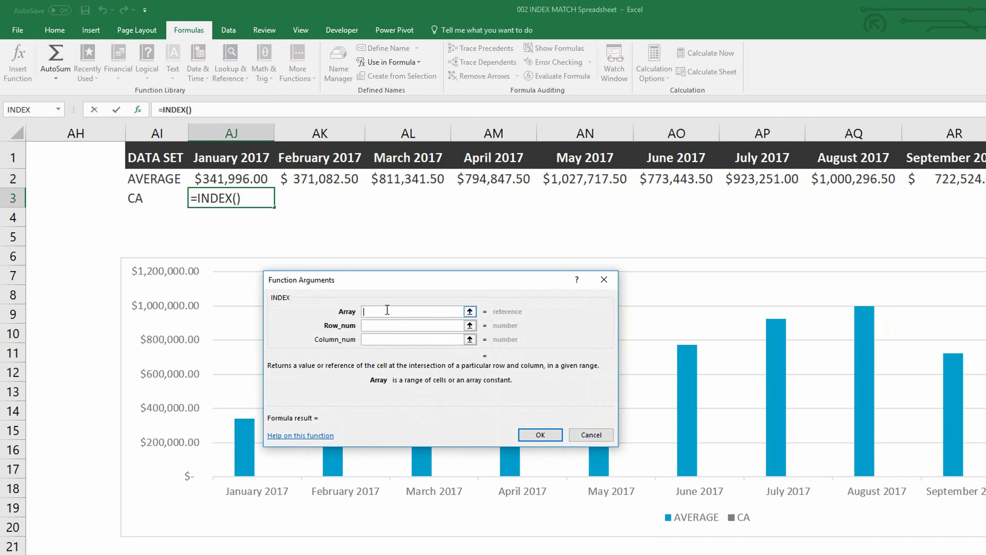
- Set the INDEX array to the monthly revenue values as the absolute range $V$2:$AG$56
{"action": "scroll", "coordinate": [506, 339], "scroll_direction": "left", "scroll_amount": 7}
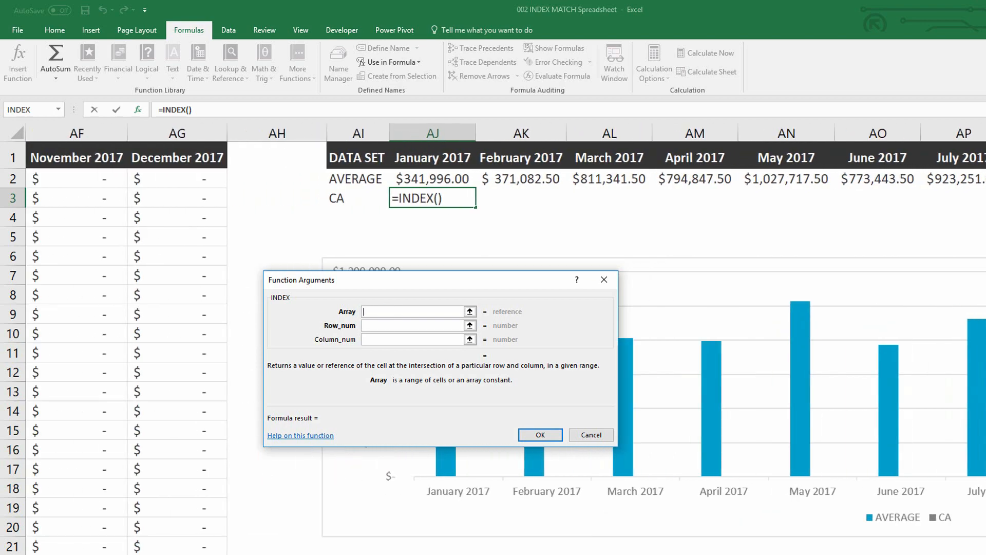
{"action": "scroll", "coordinate": [506, 339], "scroll_direction": "left", "scroll_amount": 5}
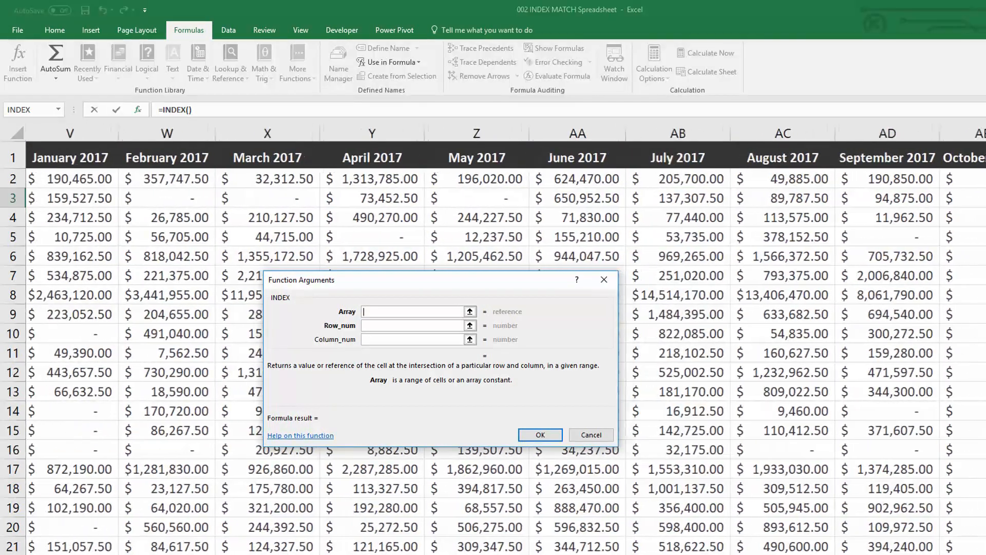
{"action": "scroll", "coordinate": [506, 339], "scroll_direction": "left", "scroll_amount": 2}
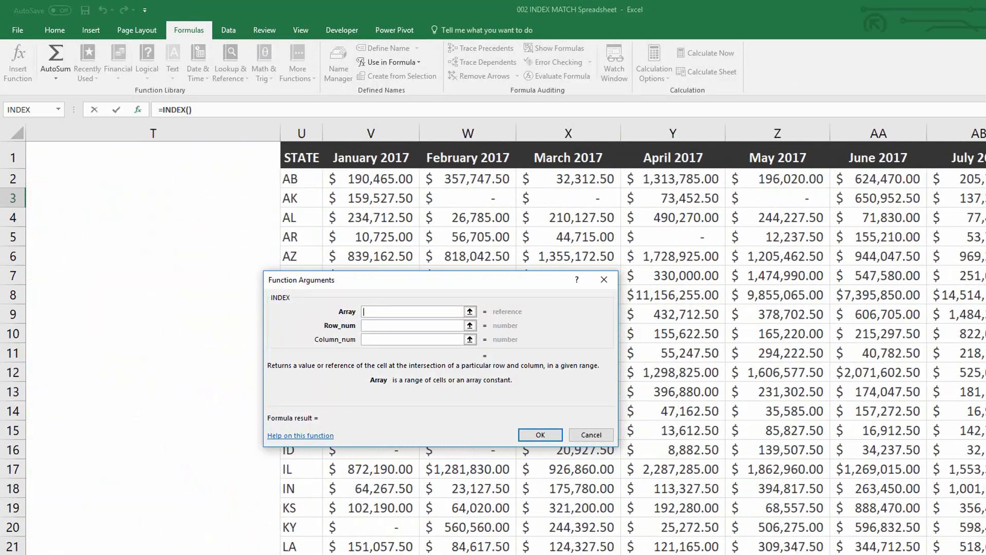
{"action": "left_click", "coordinate": [387, 180]}
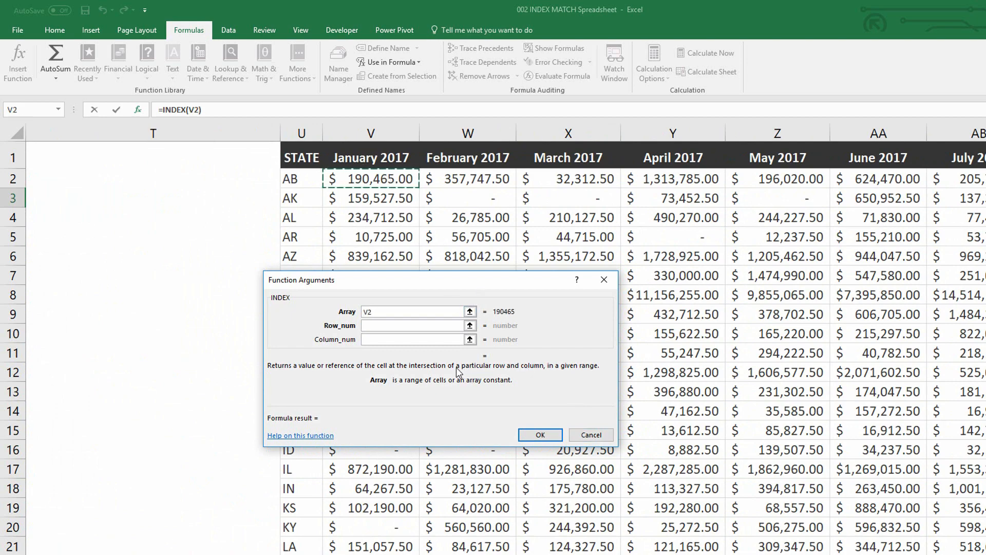
{"action": "key", "text": "ctrl+shift+Right"}
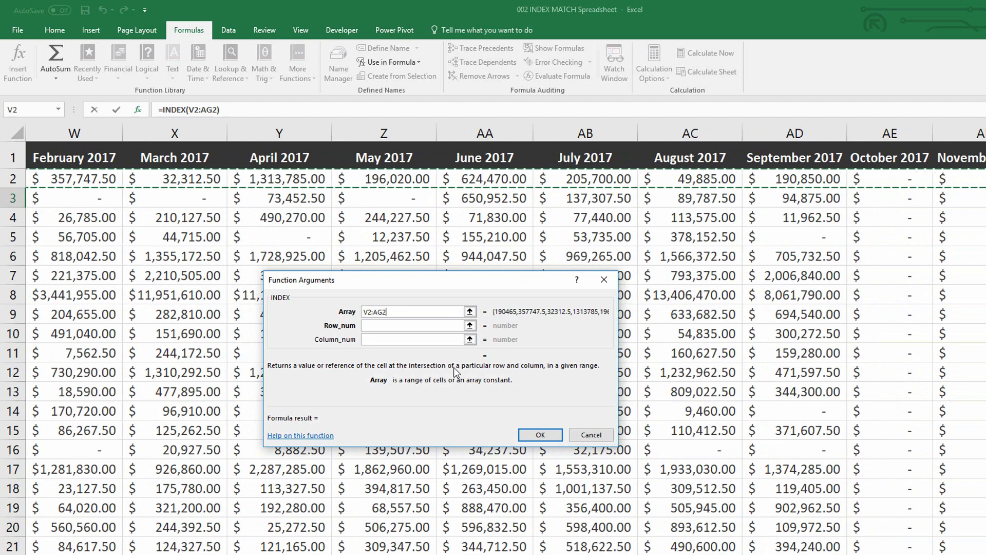
{"action": "key", "text": "ctrl+shift+Down"}
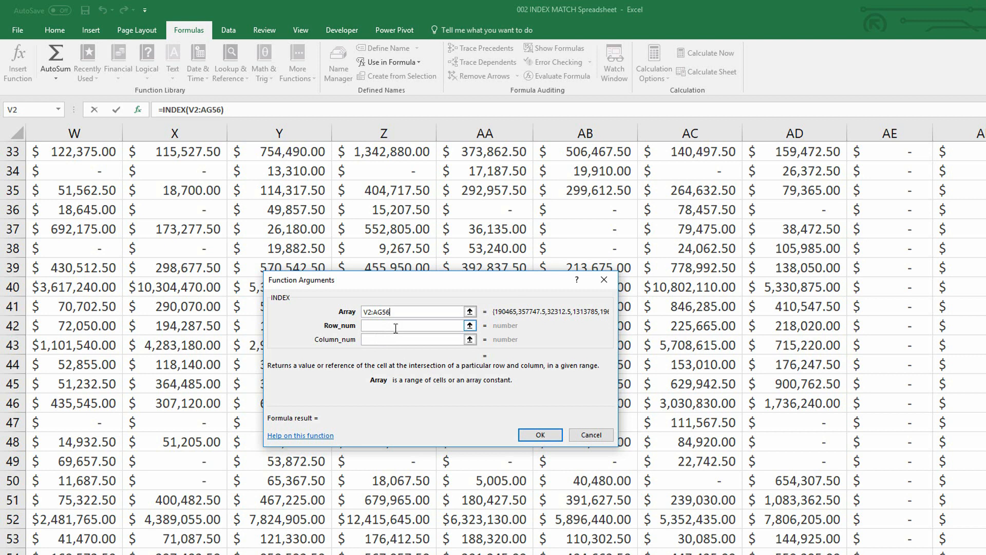
{"action": "key", "text": "F4"}
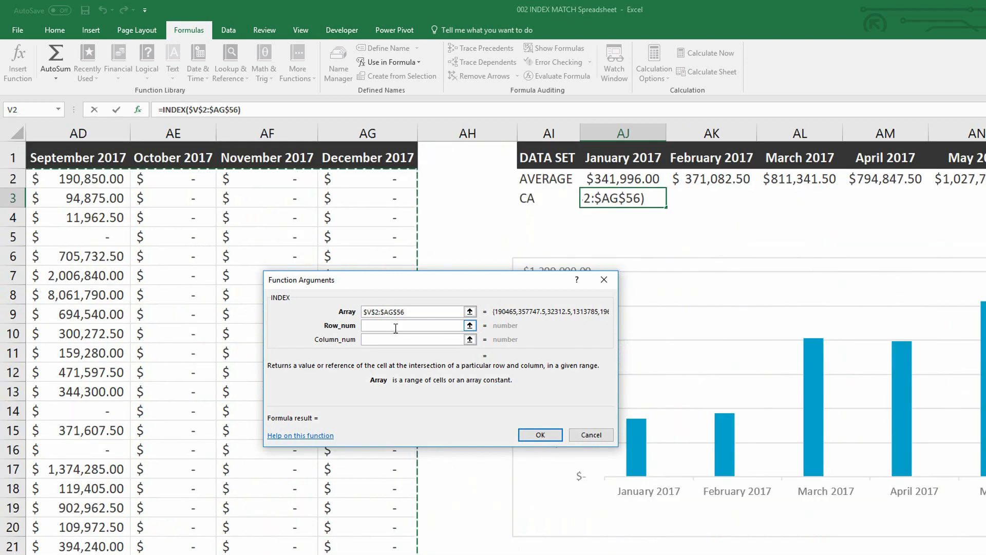
- Nest a MATCH function in the INDEX row number, using the state cell as the absolute lookup value $AI$3
{"action": "left_click", "coordinate": [395, 326]}
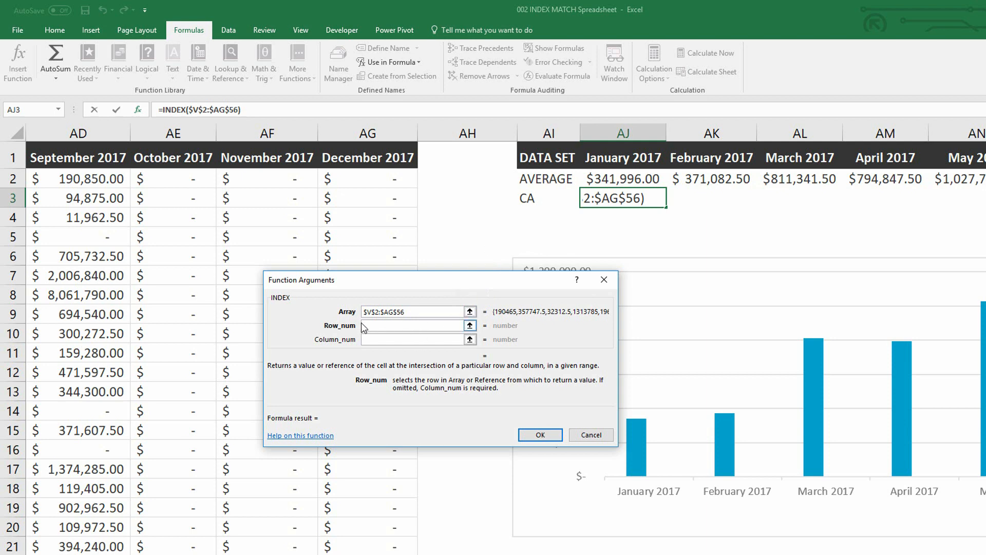
{"action": "type", "text": "MATCH("}
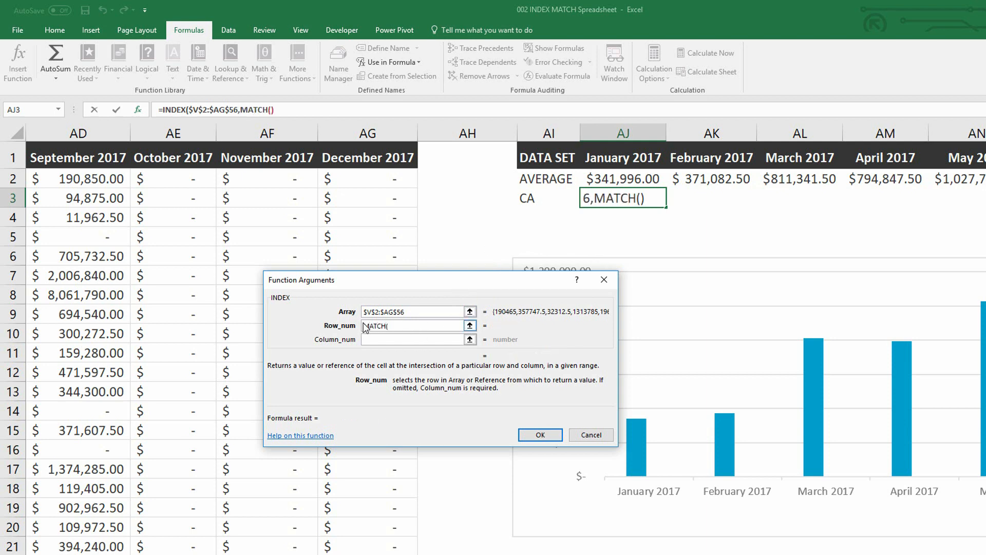
{"action": "left_click", "coordinate": [257, 108]}
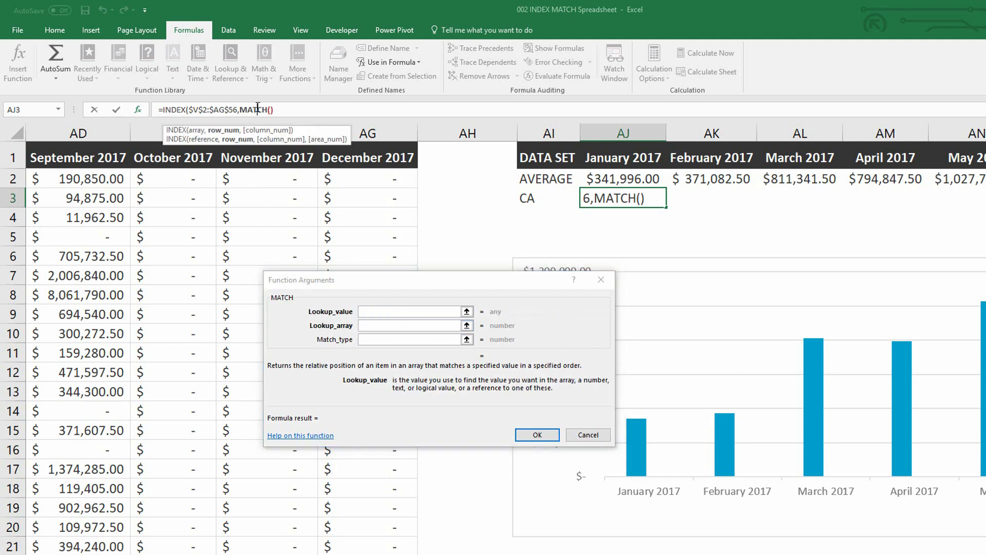
{"action": "left_click", "coordinate": [373, 309]}
{"action": "left_click", "coordinate": [378, 312]}
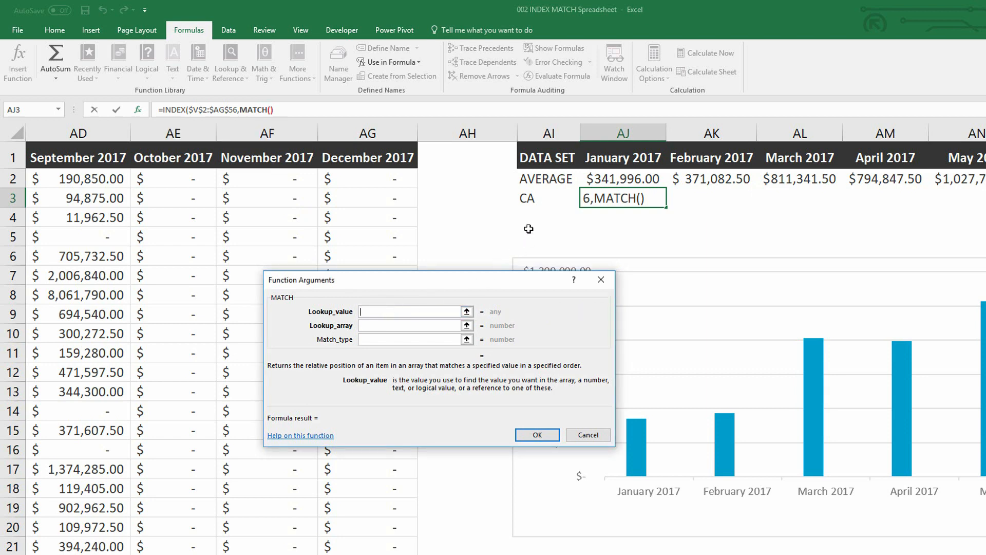
{"action": "left_click", "coordinate": [537, 198]}
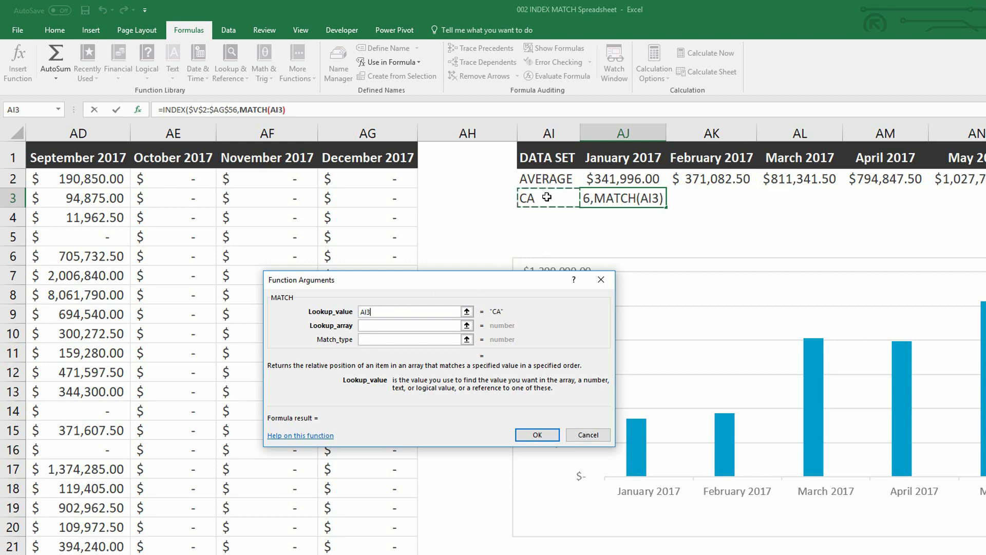
{"action": "key", "text": "F4"}
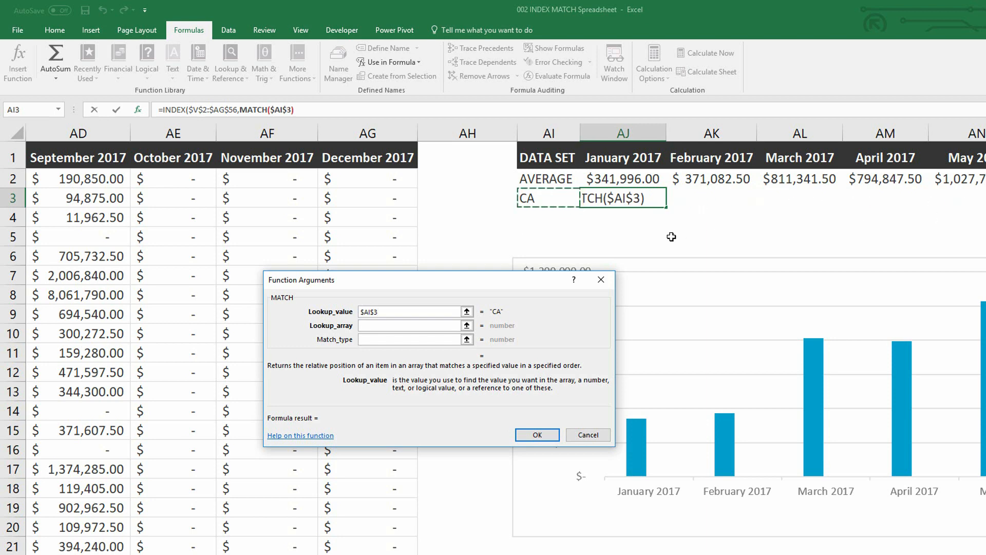
- Set the row MATCH's lookup array to the state column as $U$2:$U$56, with match type 0
{"action": "left_click", "coordinate": [378, 326]}
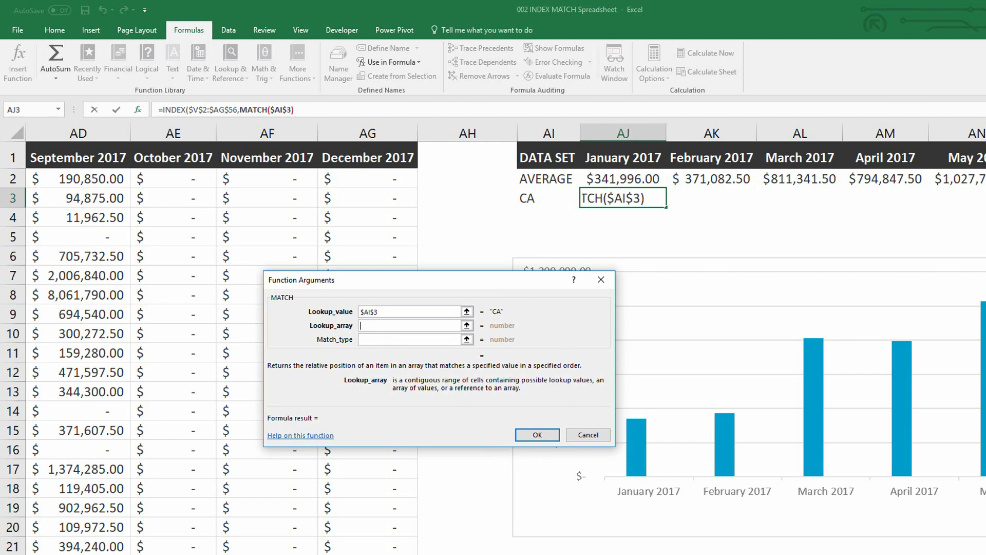
{"action": "scroll", "coordinate": [493, 339], "scroll_direction": "left", "scroll_amount": 6}
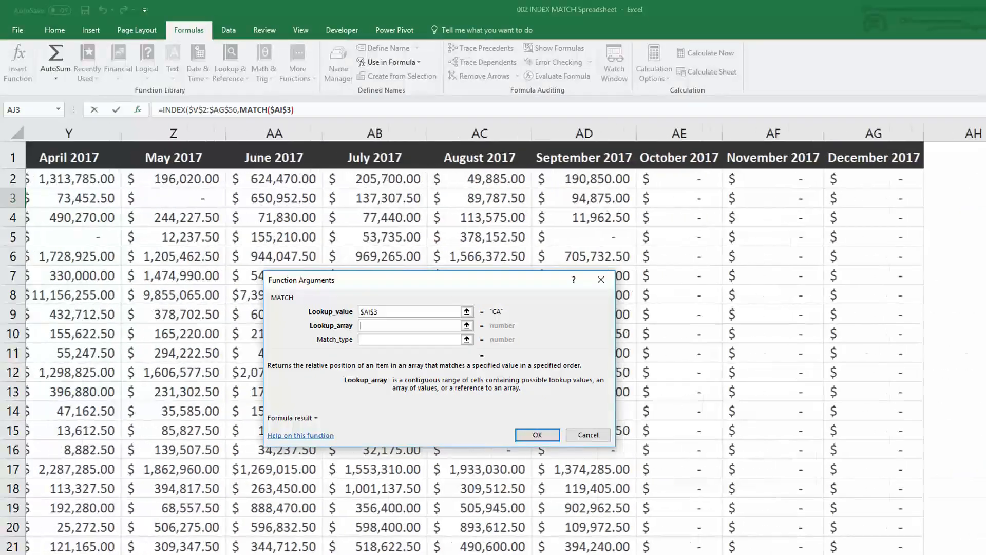
{"action": "scroll", "coordinate": [661, 495], "scroll_direction": "left", "scroll_amount": 3}
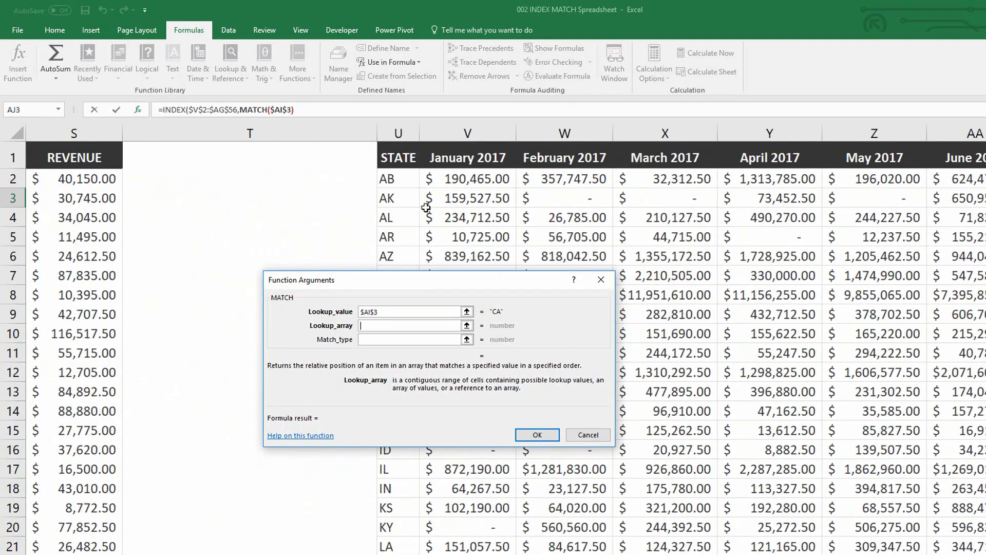
{"action": "left_click", "coordinate": [398, 181]}
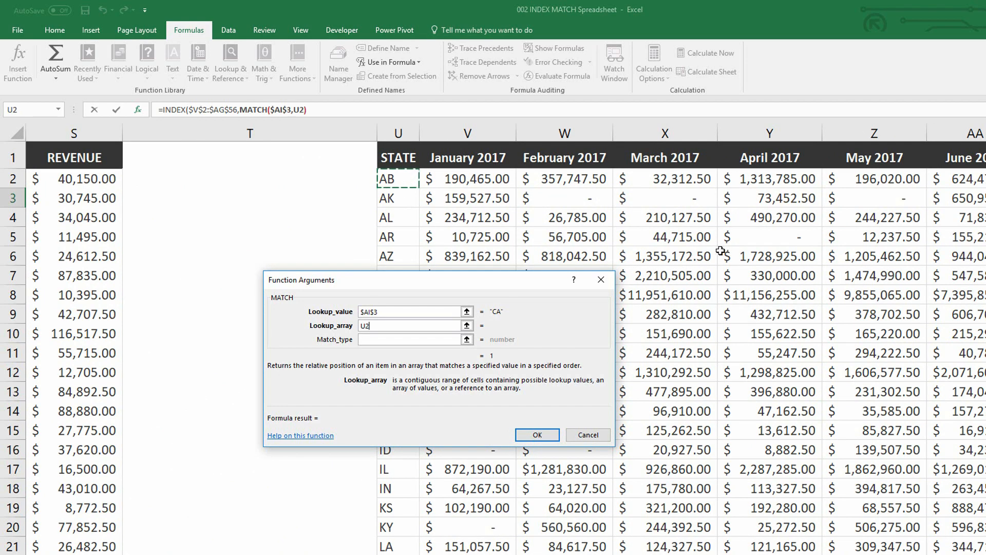
{"action": "key", "text": "ctrl+shift+Down"}
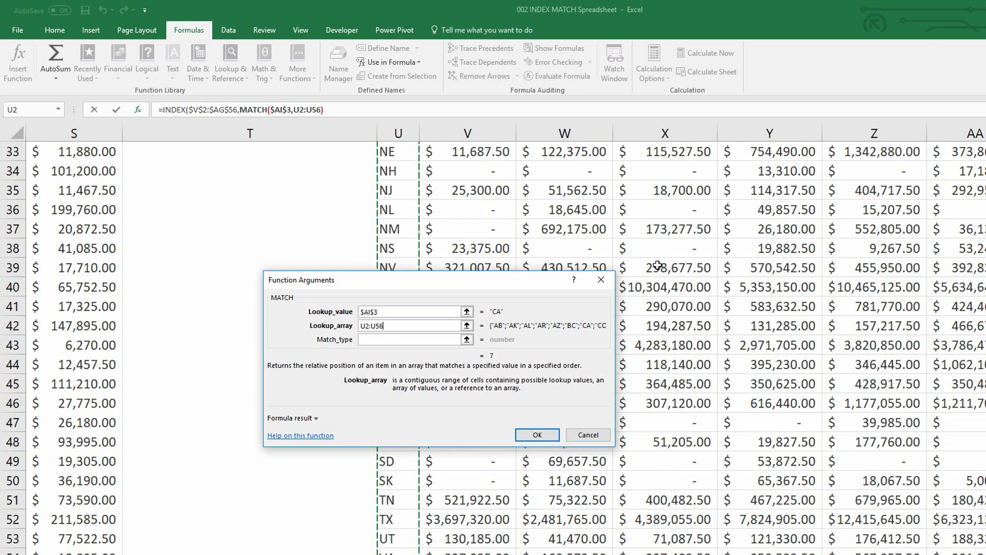
{"action": "key", "text": "F4"}
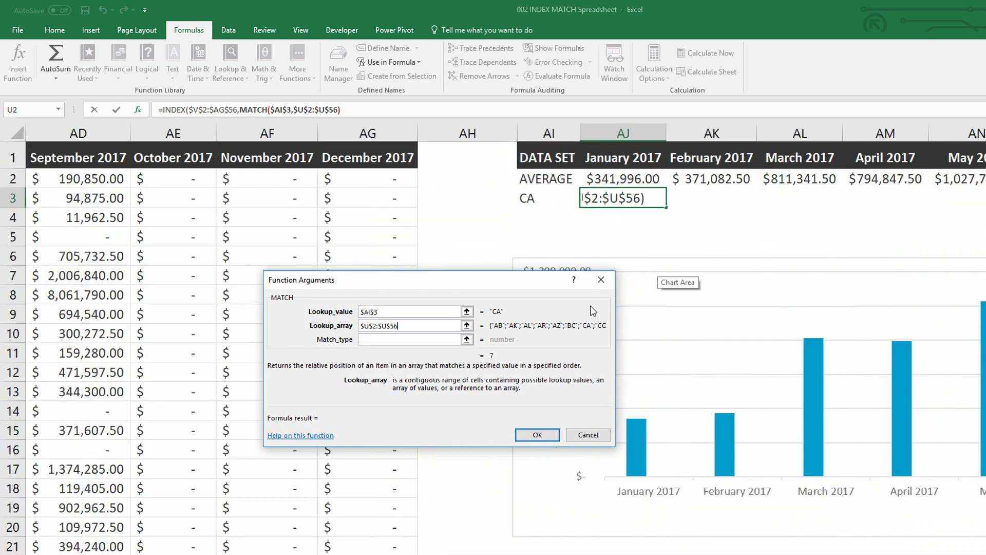
{"action": "left_click", "coordinate": [431, 342]}
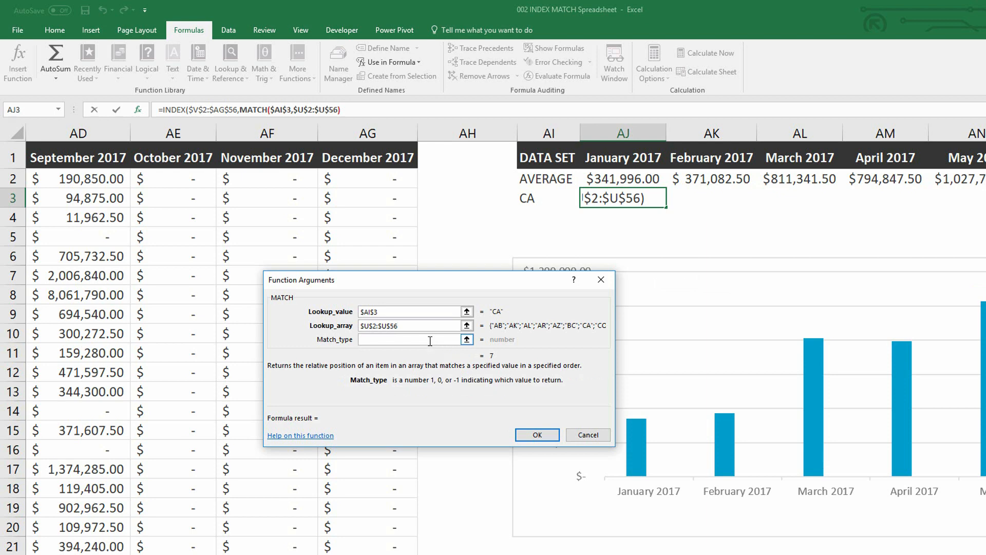
{"action": "type", "text": "0"}
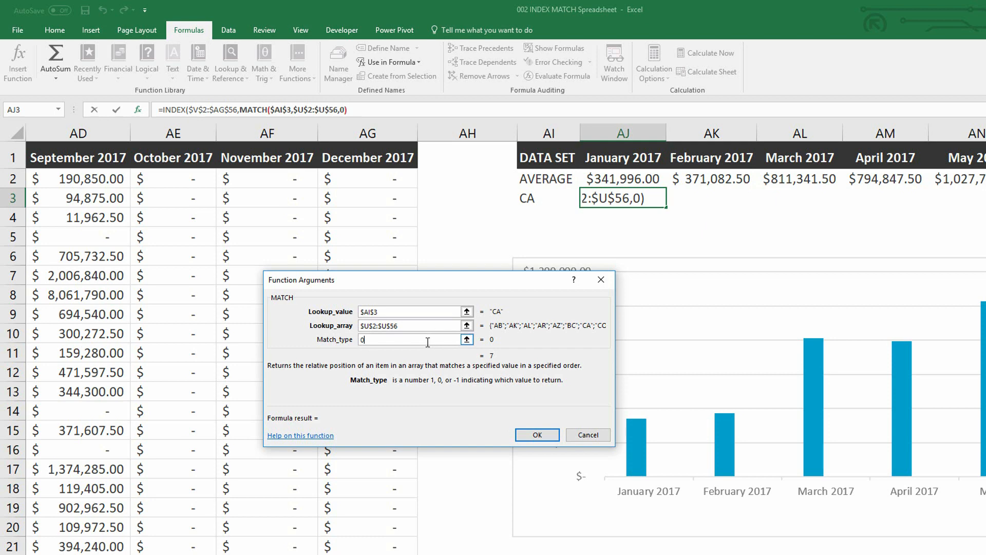
- Nest a second MATCH function in the INDEX column number, using the month header AJ1 as a relative lookup value
{"action": "left_click", "coordinate": [176, 109]}
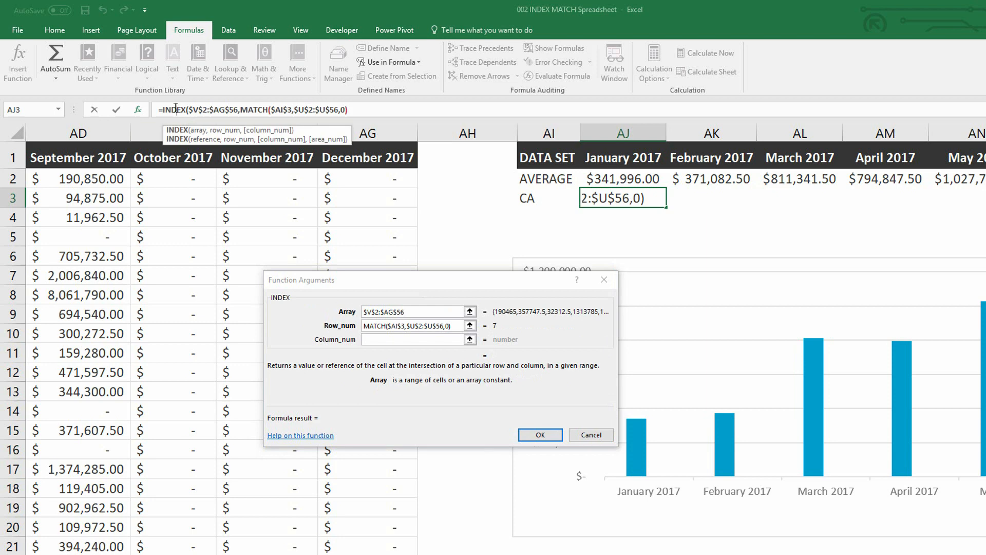
{"action": "left_click", "coordinate": [373, 340]}
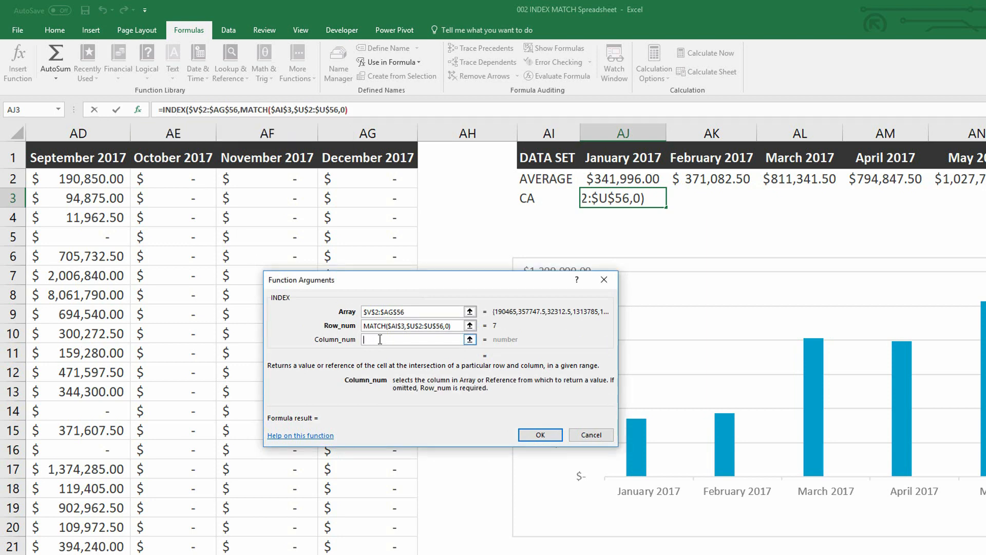
{"action": "type", "text": "MATCH("}
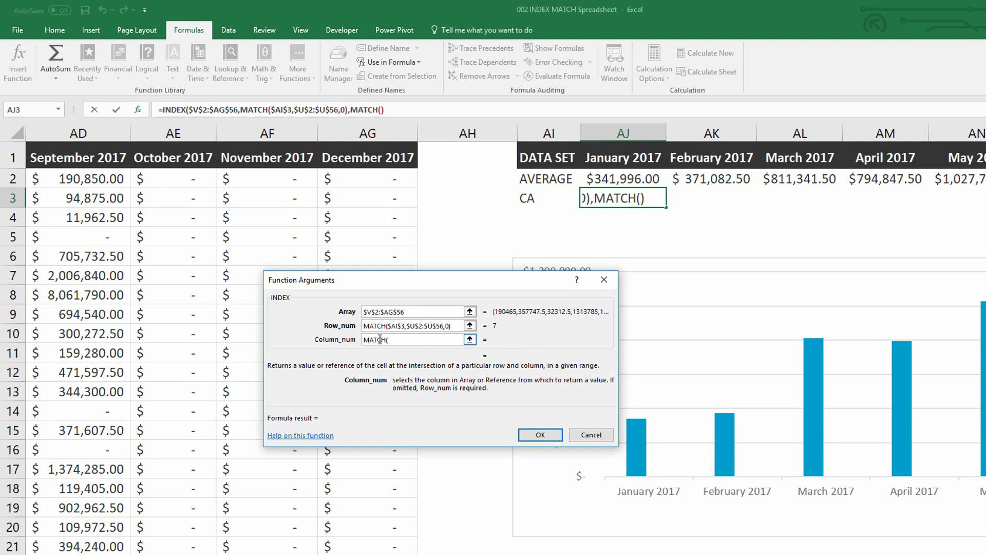
{"action": "left_click", "coordinate": [366, 110]}
{"action": "left_click", "coordinate": [385, 311]}
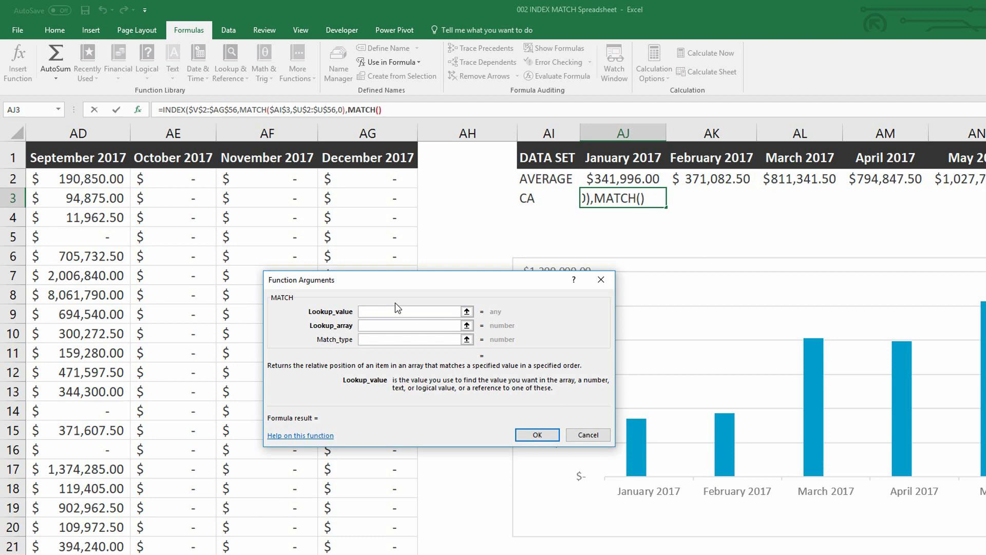
{"action": "left_click", "coordinate": [621, 158]}
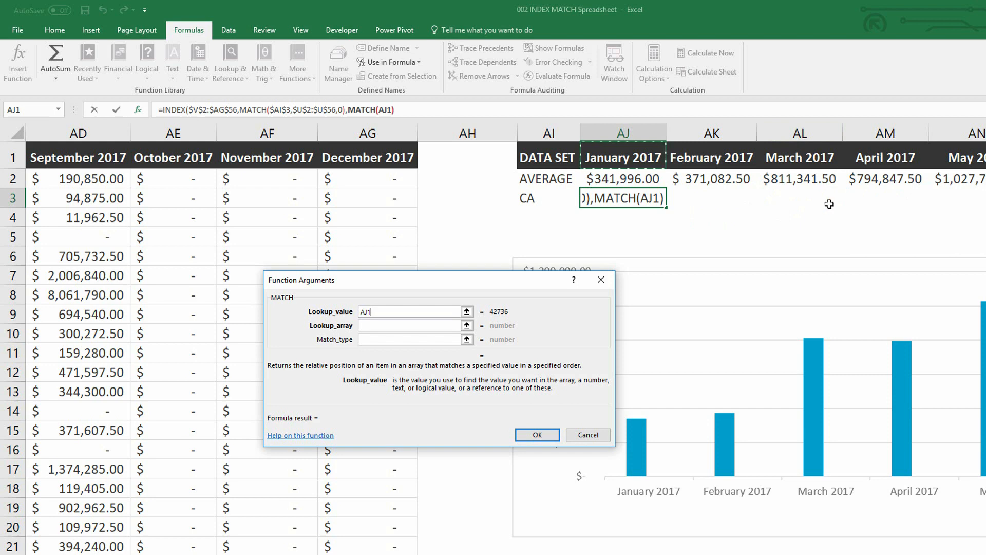
- Set the column MATCH's lookup array to the month headers as $V$1:$AG$1, with match type 0
{"action": "left_click", "coordinate": [376, 327]}
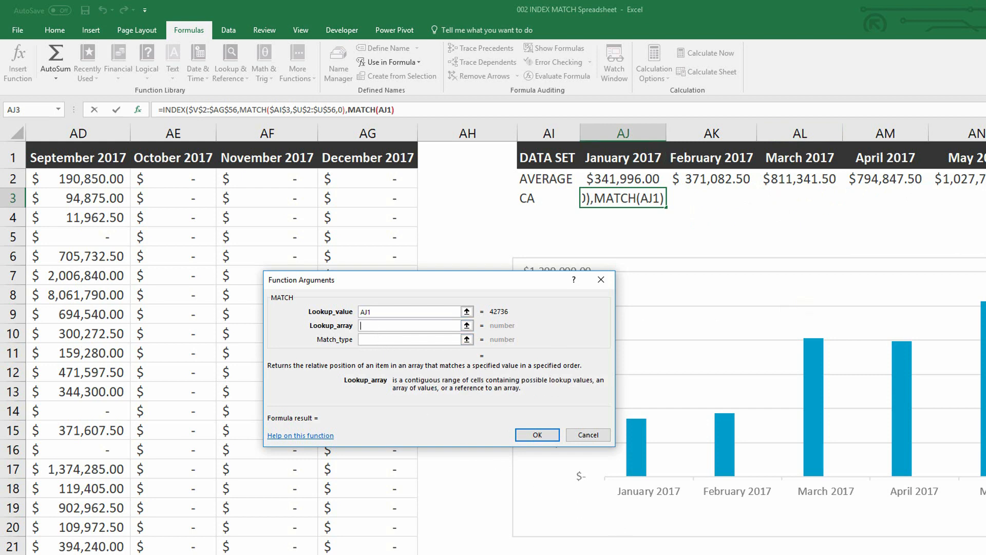
{"action": "scroll", "coordinate": [505, 339], "scroll_direction": "left", "scroll_amount": 8}
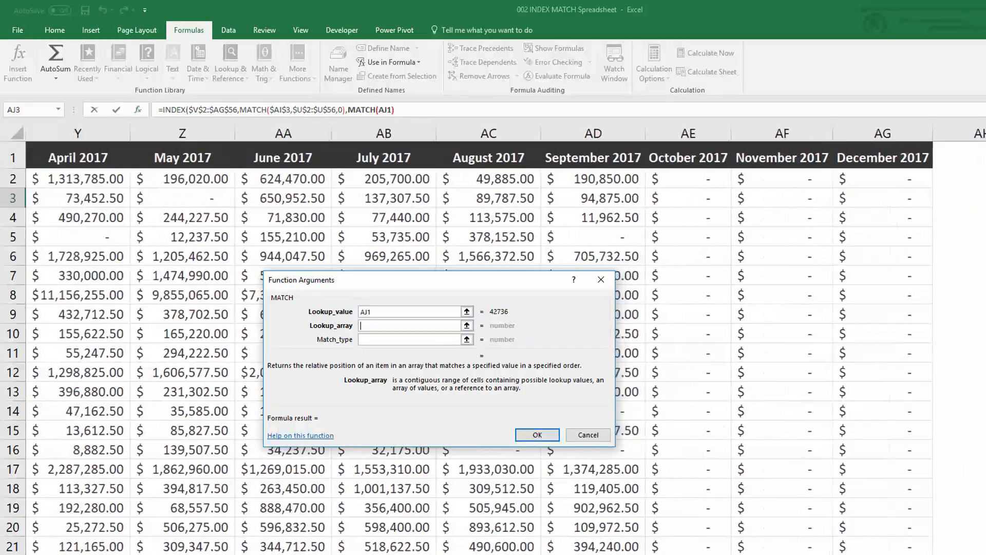
{"action": "scroll", "coordinate": [177, 175], "scroll_direction": "left", "scroll_amount": 3}
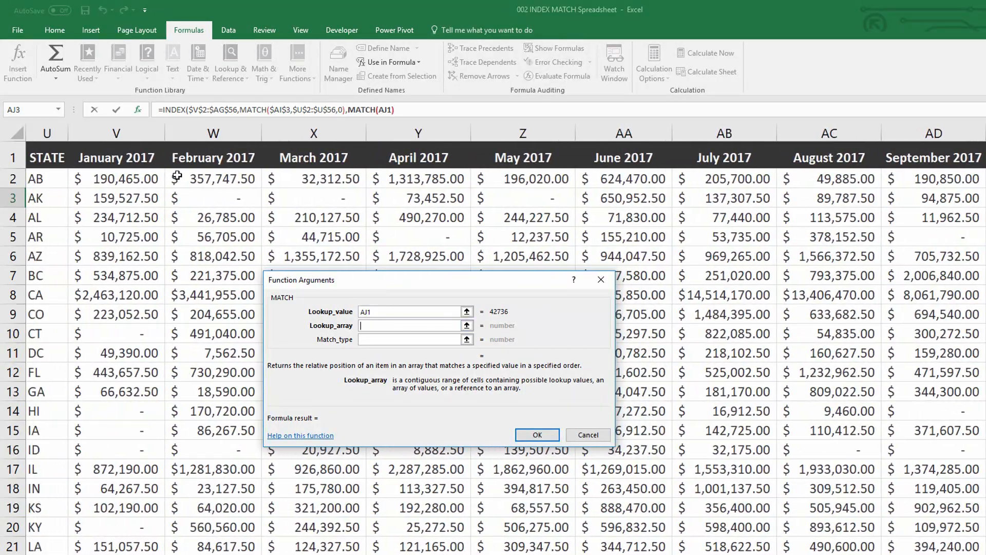
{"action": "left_click_drag", "start_coordinate": [123, 156], "coordinate": [982, 157]}
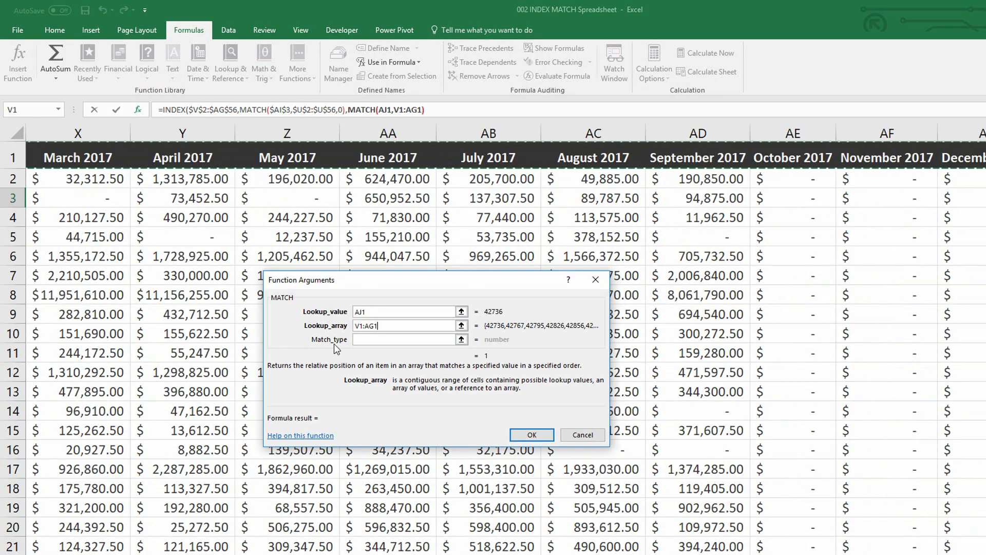
{"action": "key", "text": "F4"}
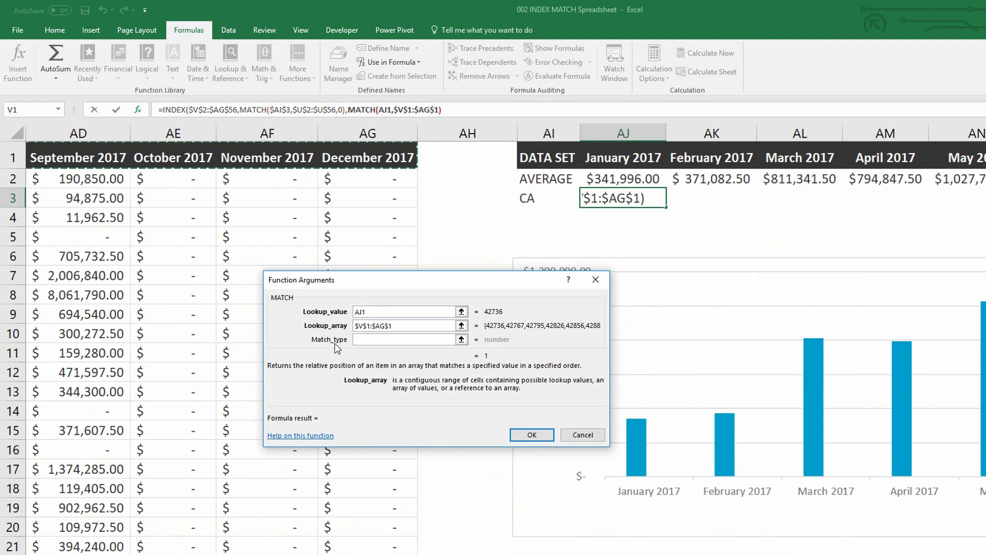
{"action": "left_click", "coordinate": [401, 339]}
{"action": "type", "text": "0"}
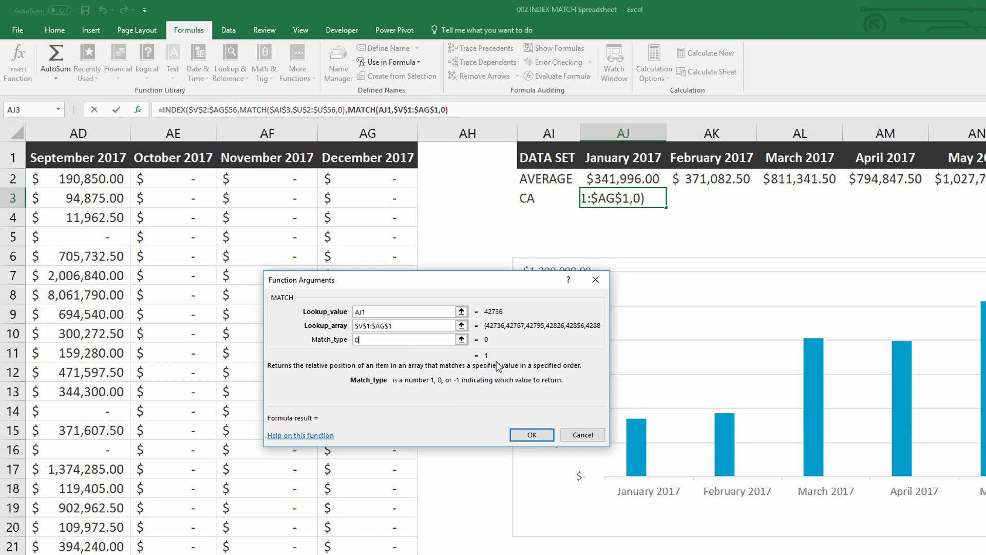
- Return to the INDEX arguments to complete the formula in AJ3, and apply the Accounting number format with a dollar sign to the cell
{"action": "left_click", "coordinate": [176, 111]}
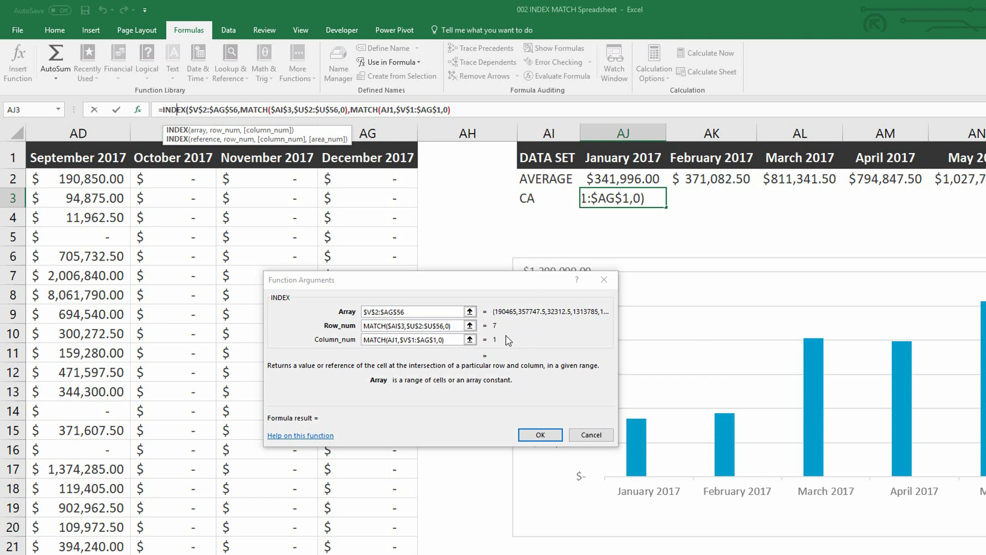
{"action": "left_click", "coordinate": [540, 434]}
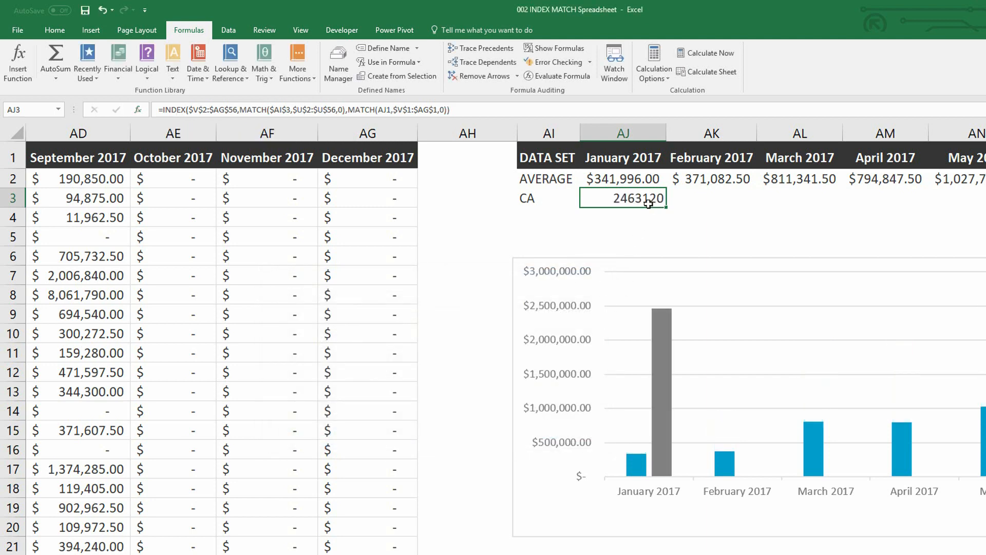
{"action": "left_click", "coordinate": [55, 30]}
{"action": "left_click", "coordinate": [390, 73]}
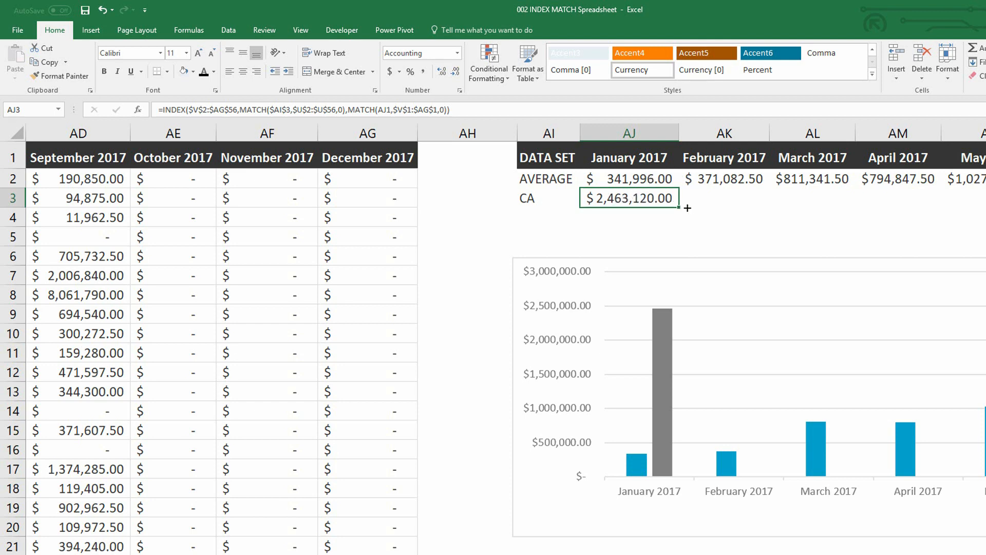
- Fill the AJ3 formula across the row through December 2017 (AU3) and autofit columns AI to AU to their contents
{"action": "left_click_drag", "start_coordinate": [679, 207], "coordinate": [855, 167]}
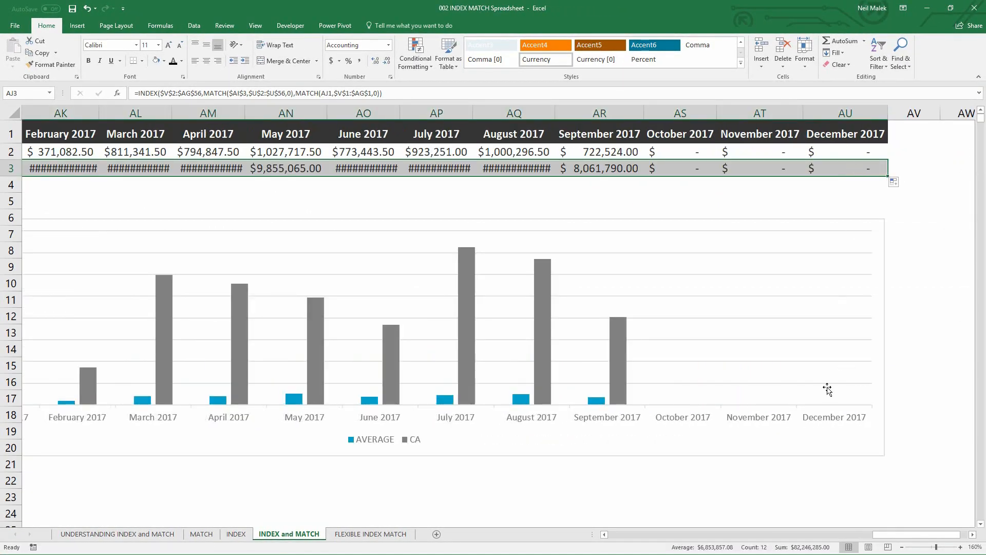
{"action": "left_click_drag", "start_coordinate": [902, 535], "coordinate": [874, 535]}
{"action": "left_click_drag", "start_coordinate": [218, 113], "coordinate": [890, 107]}
{"action": "double_click", "coordinate": [862, 112]}
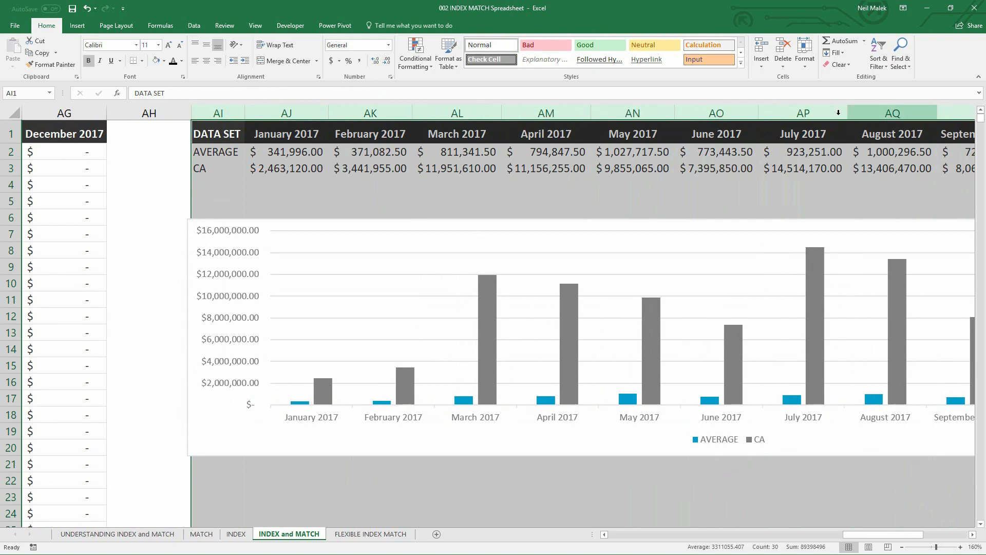
{"action": "left_click", "coordinate": [623, 147]}
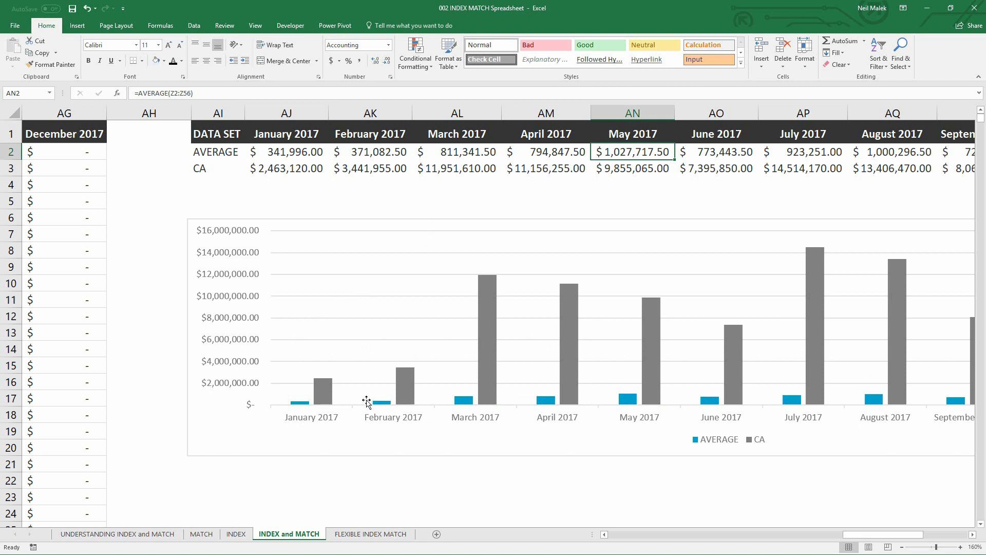
- Test the formulas and chart by switching the state in AI3 to CT, FL, ID, KY and MN in turn
{"action": "left_click", "coordinate": [216, 166]}
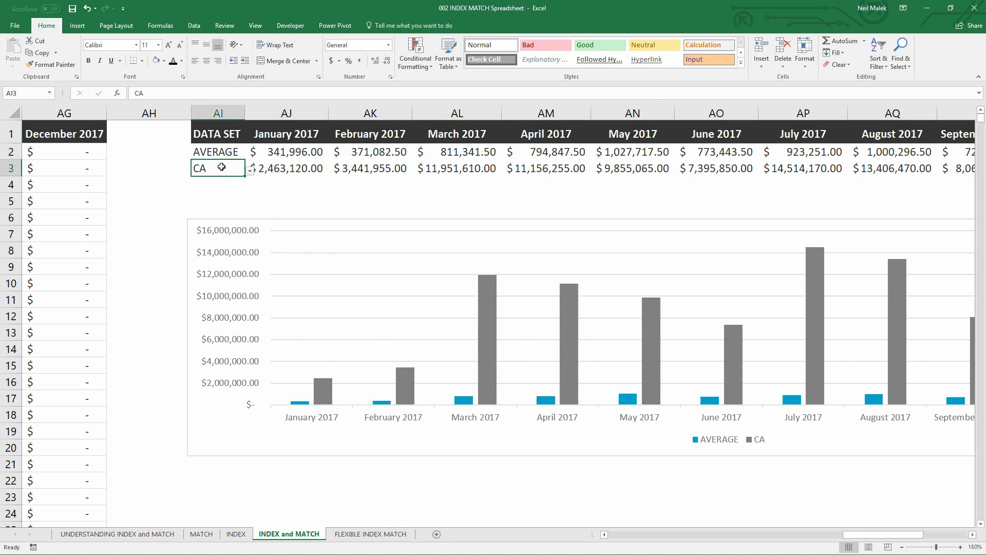
{"action": "left_click", "coordinate": [250, 172]}
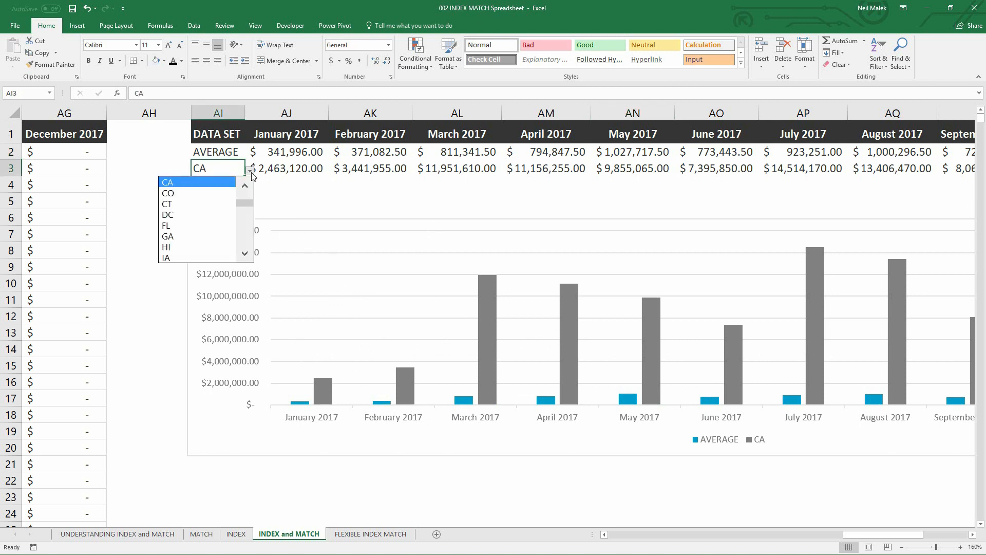
{"action": "left_click", "coordinate": [207, 203]}
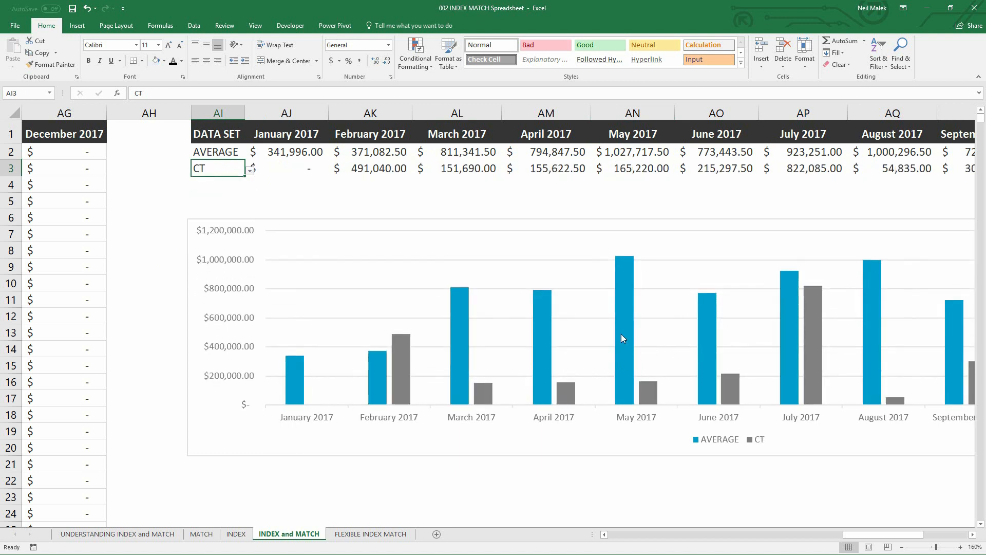
{"action": "left_click", "coordinate": [250, 172]}
{"action": "left_click", "coordinate": [207, 204]}
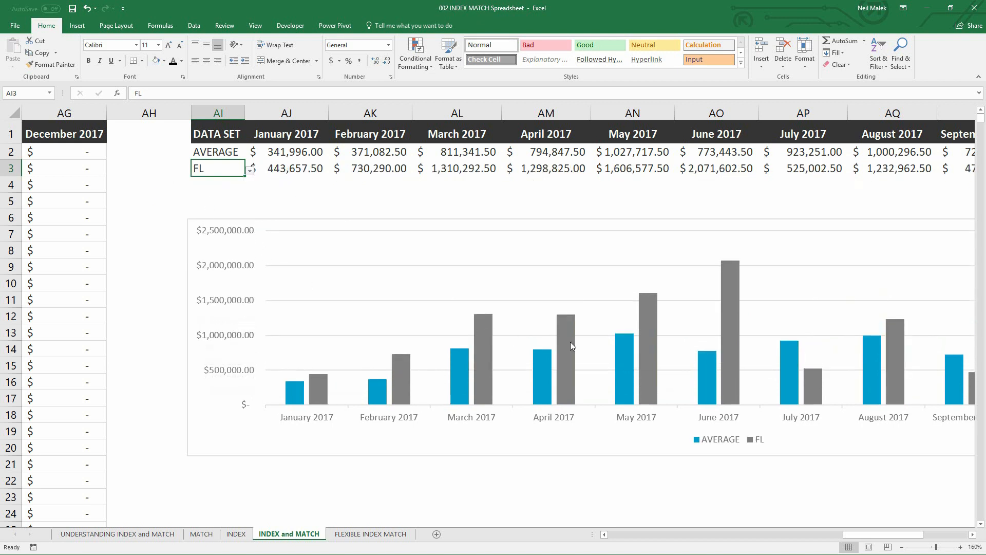
{"action": "left_click", "coordinate": [250, 171]}
{"action": "left_click", "coordinate": [213, 226]}
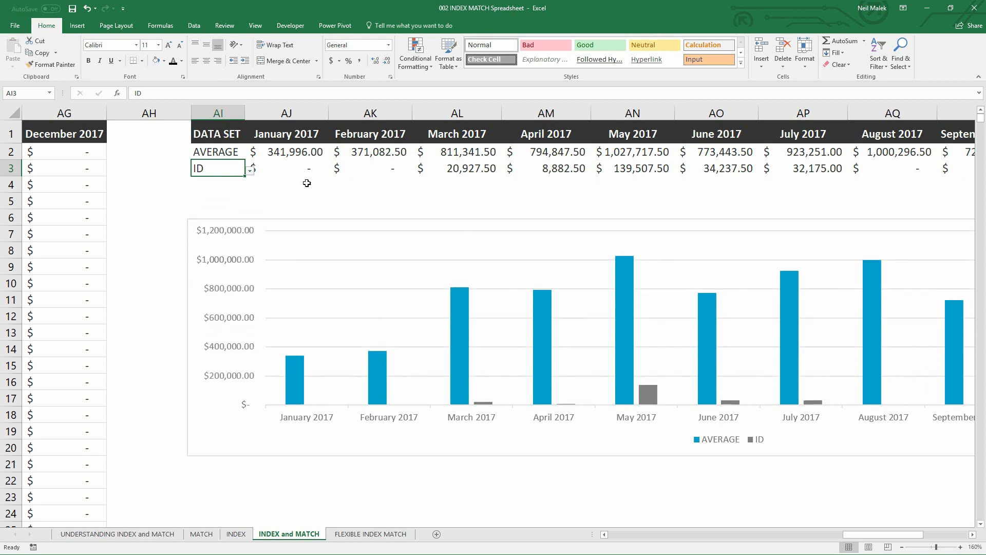
{"action": "left_click", "coordinate": [250, 171]}
{"action": "left_click", "coordinate": [199, 226]}
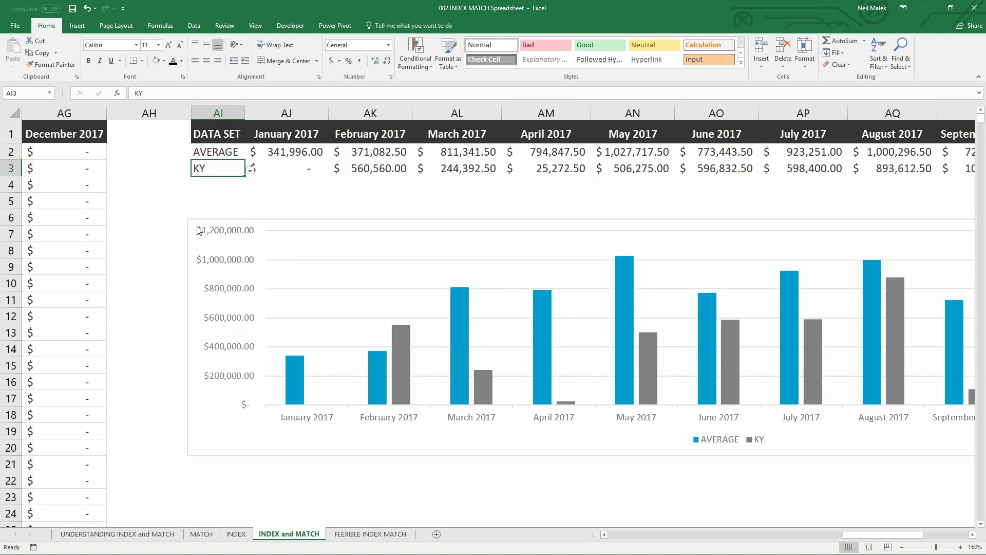
{"action": "left_click", "coordinate": [250, 172]}
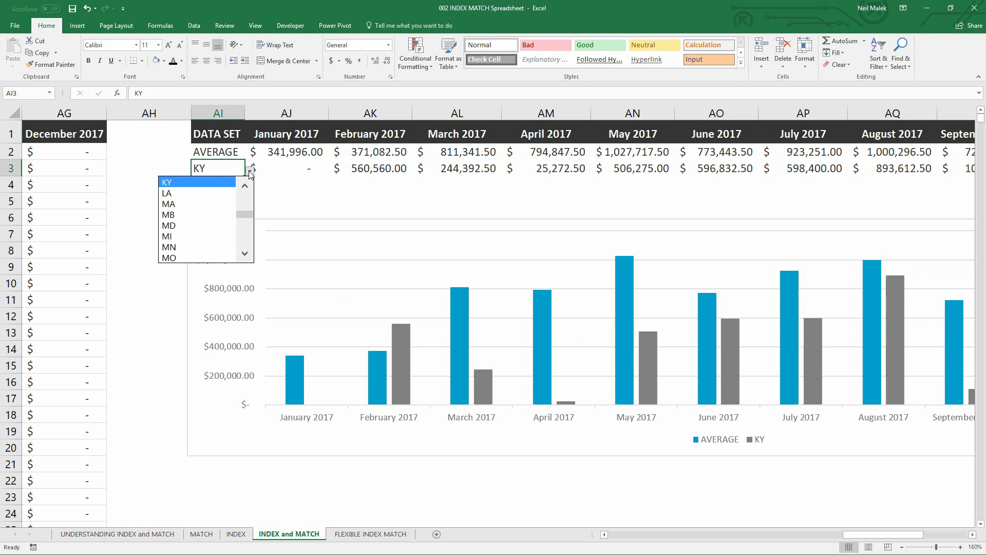
{"action": "left_click", "coordinate": [206, 247]}
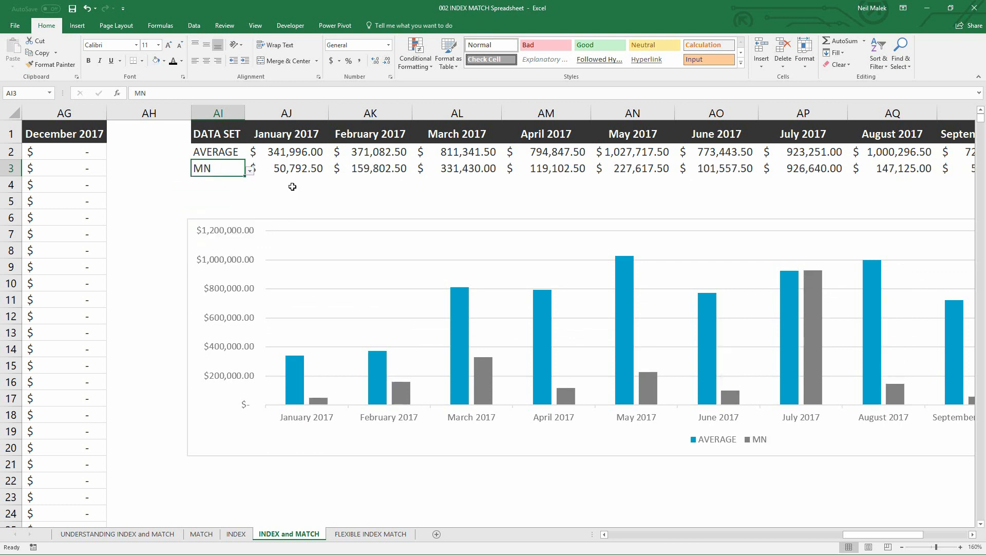
- Review the formula in AJ3 and zoom the sheet out to 110% to fit all twelve months and the whole chart
{"action": "left_click", "coordinate": [291, 170]}
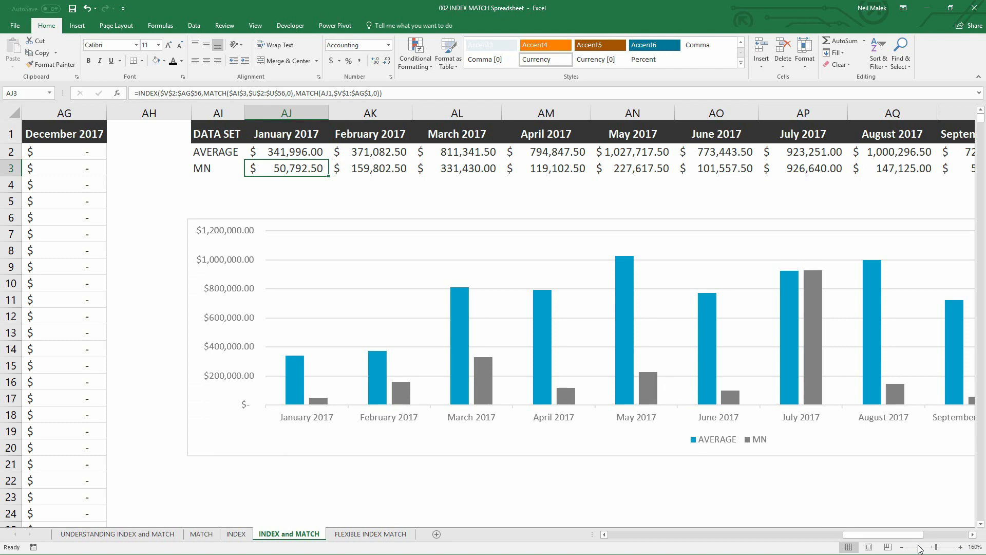
{"action": "left_click", "coordinate": [902, 547]}
{"action": "left_click", "coordinate": [902, 547]}
{"action": "left_click", "coordinate": [902, 547]}
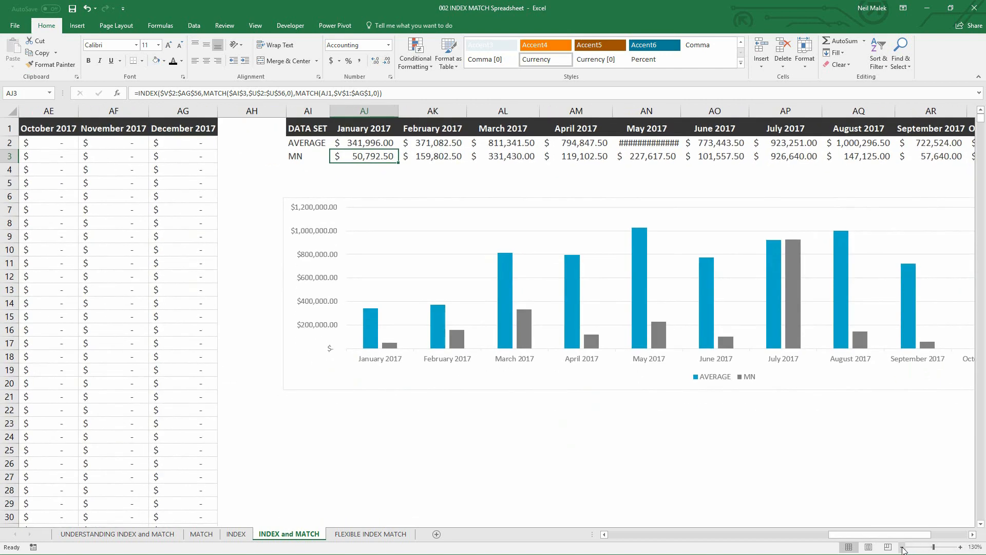
{"action": "left_click_drag", "start_coordinate": [897, 535], "coordinate": [916, 535]}
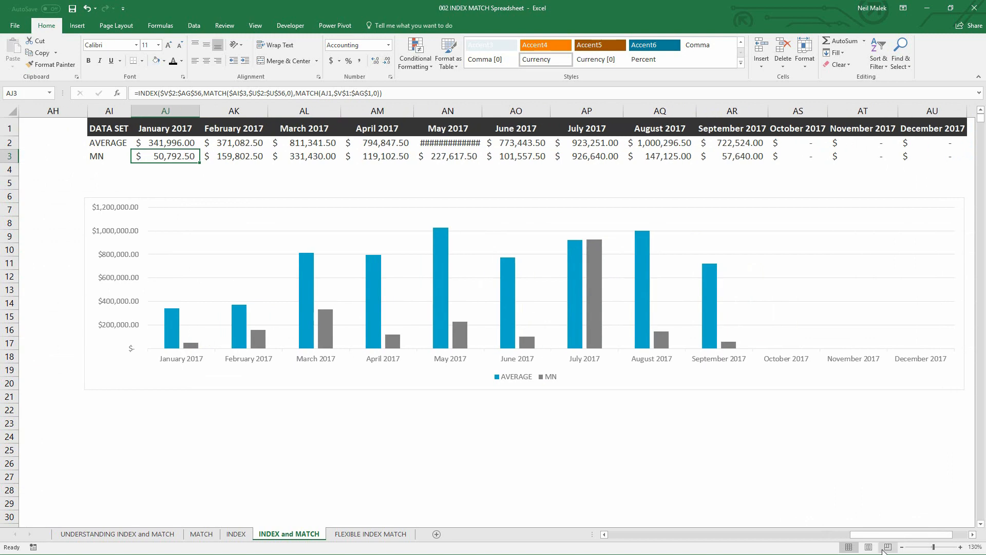
{"action": "left_click", "coordinate": [903, 547]}
{"action": "left_click", "coordinate": [902, 547]}
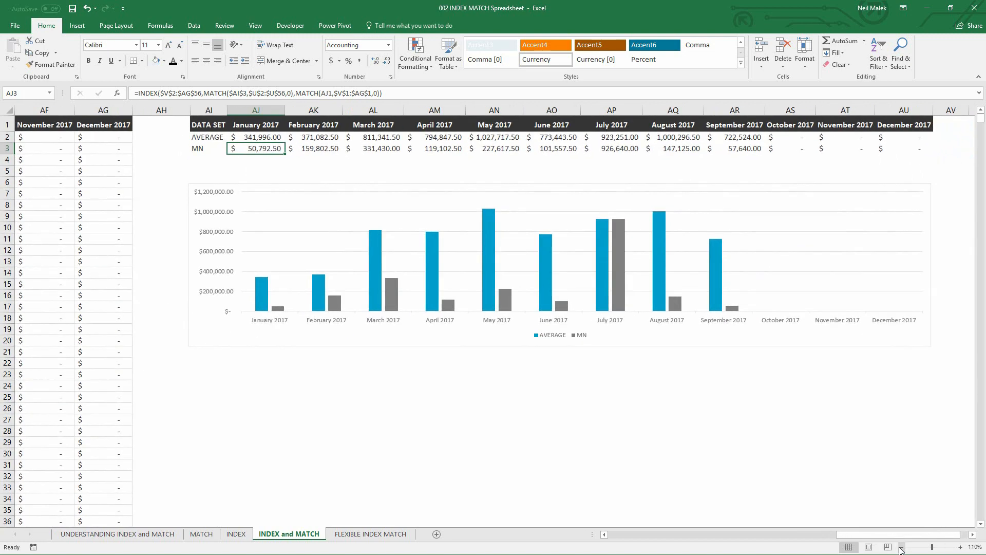
- Compare more states against the average in the chart by setting AI3 to NC, NJ and NM in turn
{"action": "left_click", "coordinate": [208, 148]}
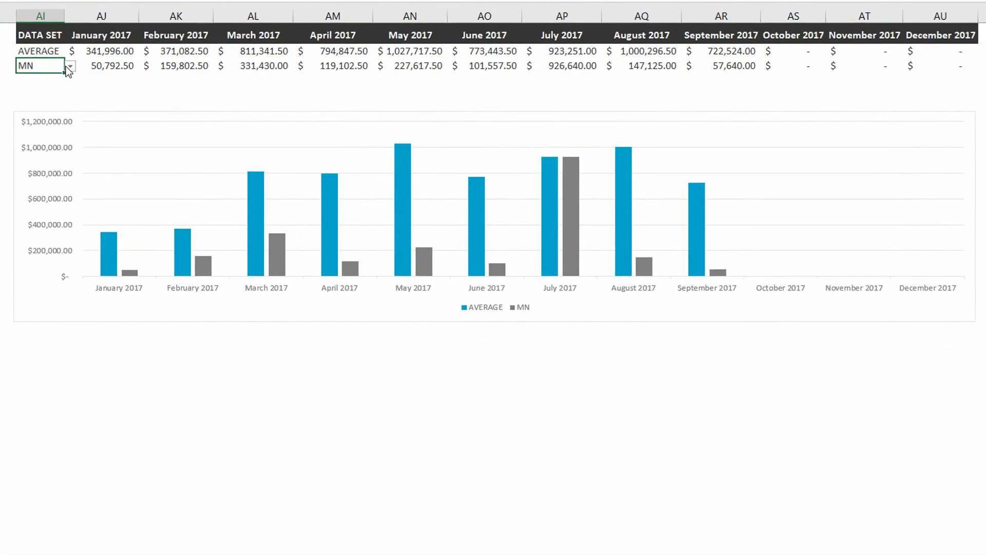
{"action": "left_click", "coordinate": [67, 67]}
{"action": "left_click", "coordinate": [39, 125]}
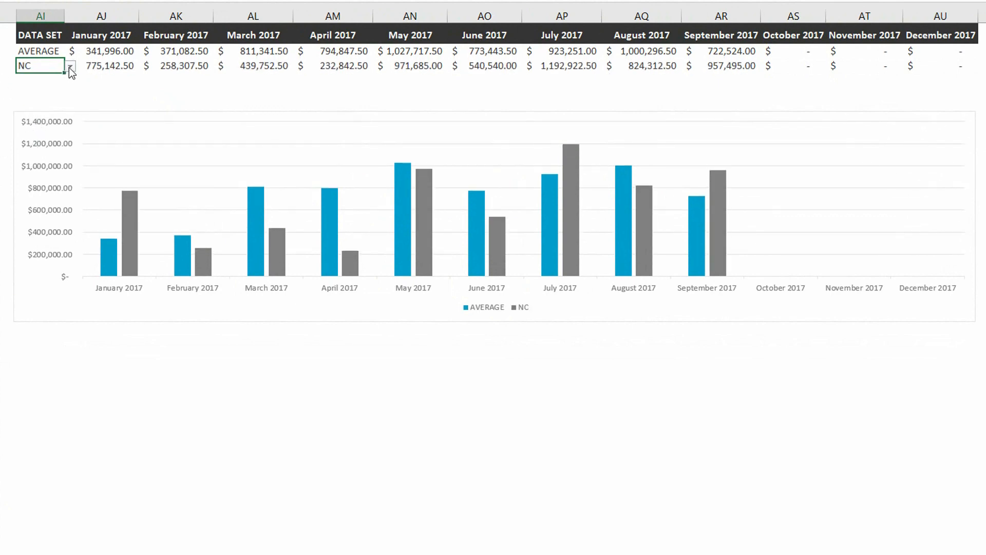
{"action": "left_click", "coordinate": [69, 67]}
{"action": "left_click", "coordinate": [29, 114]}
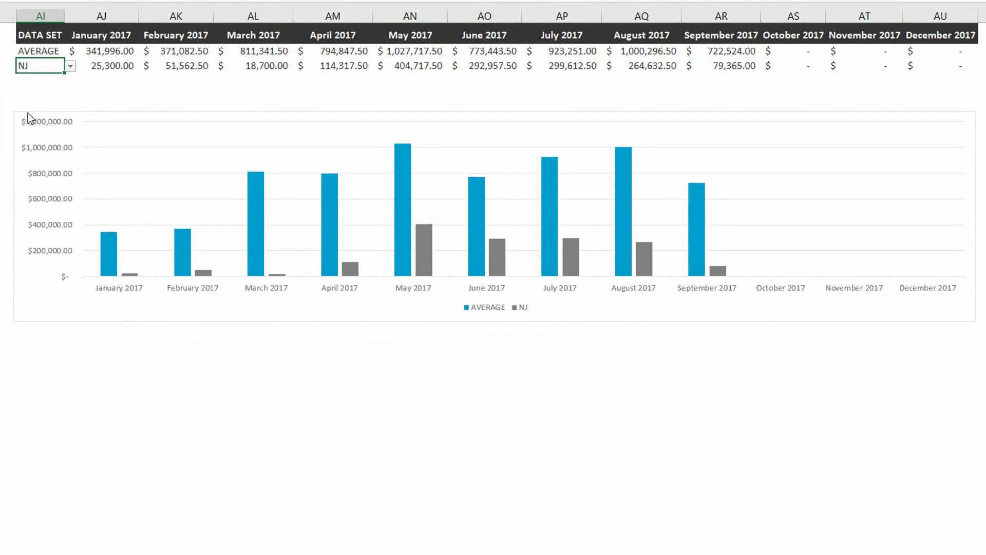
{"action": "left_click", "coordinate": [69, 67]}
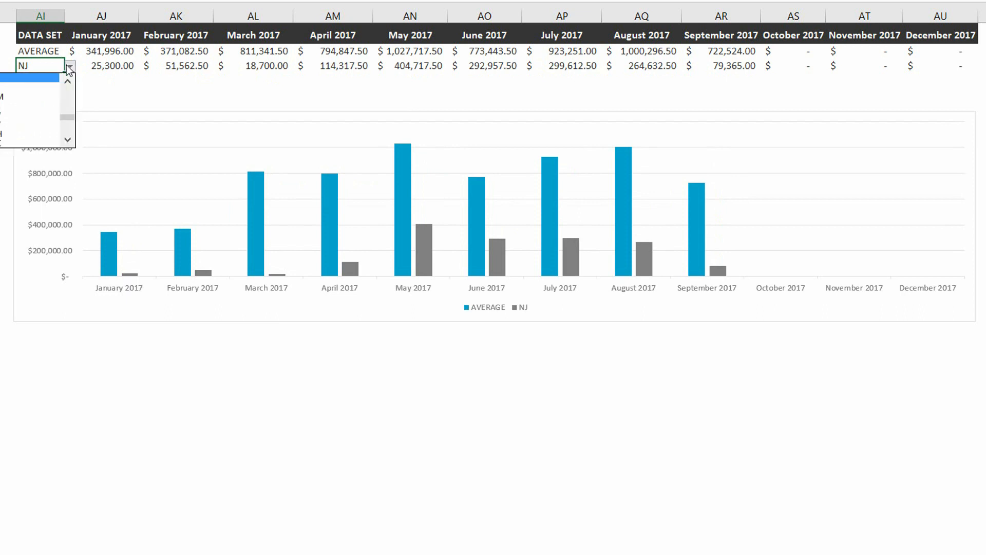
{"action": "left_click", "coordinate": [35, 98]}
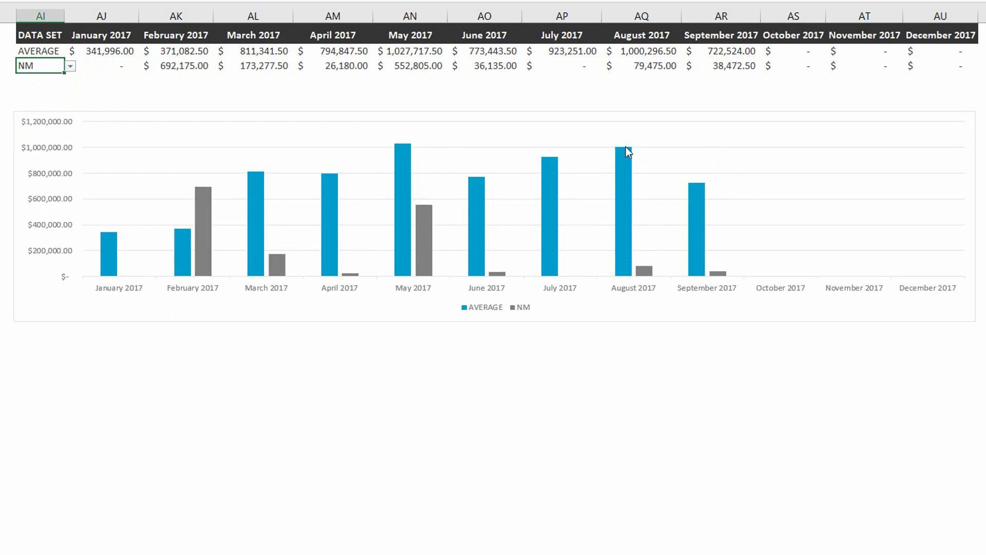
- Set the state in AI3 to OH to chart its monthly revenue against the average
{"action": "mouse_move", "coordinate": [626, 148]}
{"action": "left_click", "coordinate": [70, 66]}
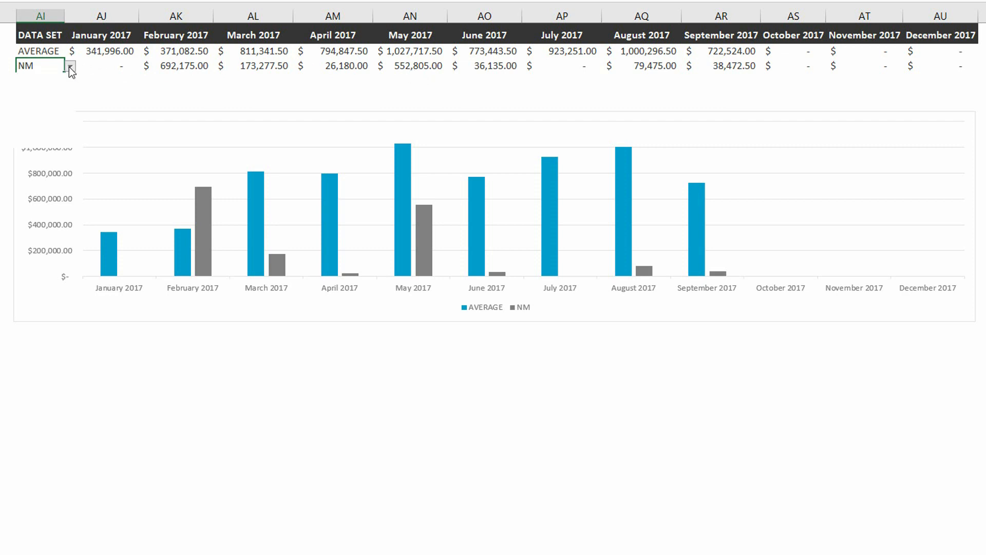
{"action": "left_click", "coordinate": [39, 117]}
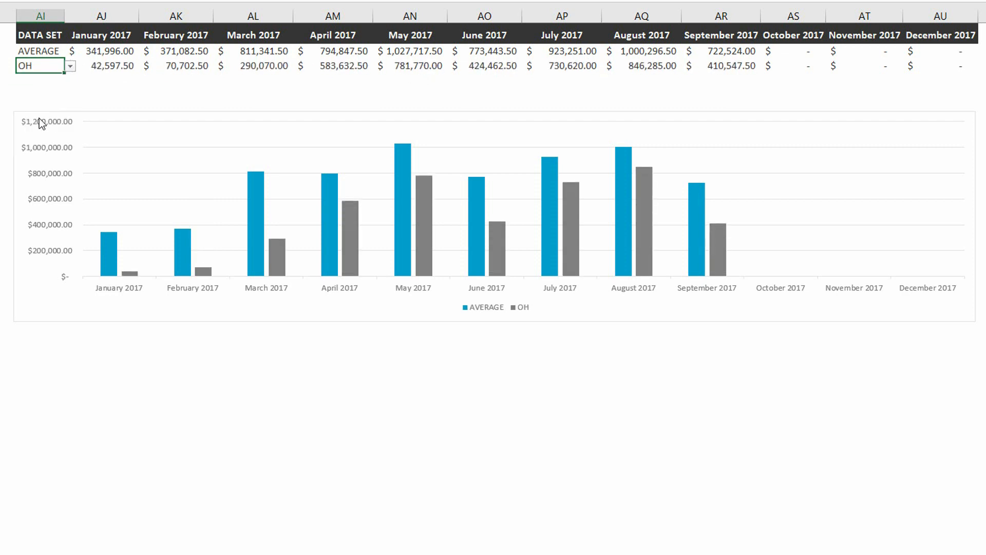